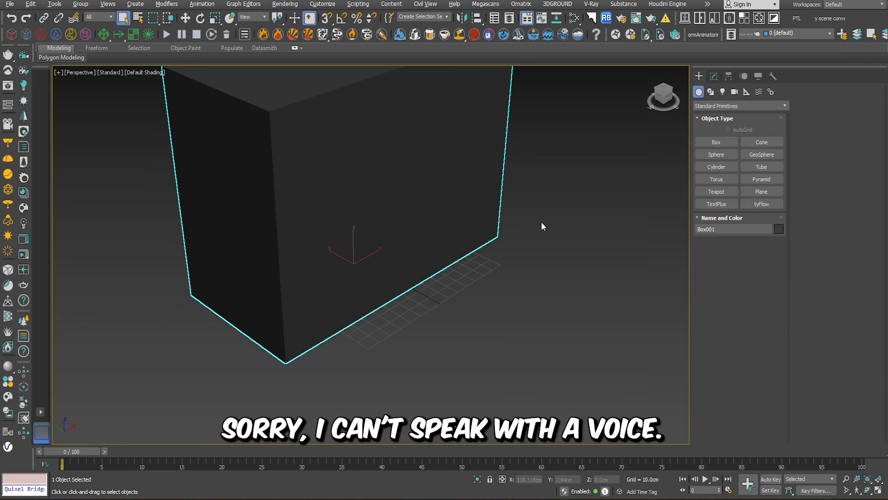
- Change the box's object color to the light grey custom color and display edged faces in the viewport
click(782, 229)
click(357, 271)
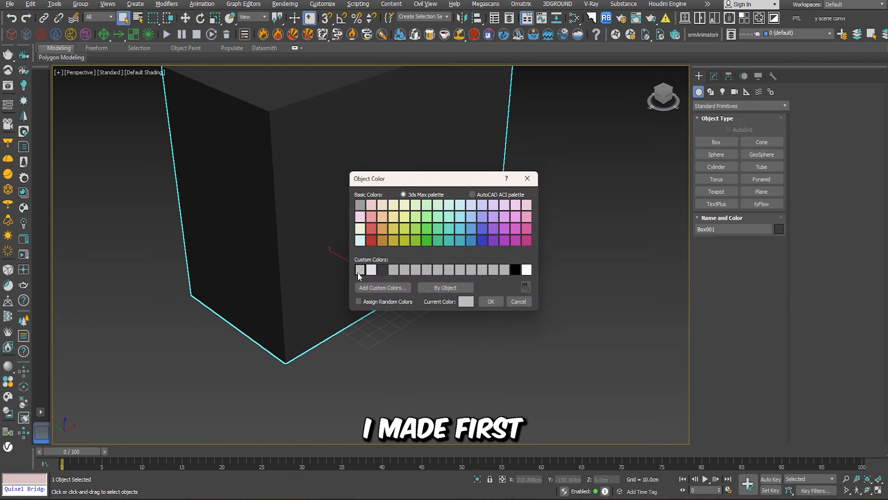
click(486, 304)
middle_drag(475, 316, 481, 361)
key(F4)
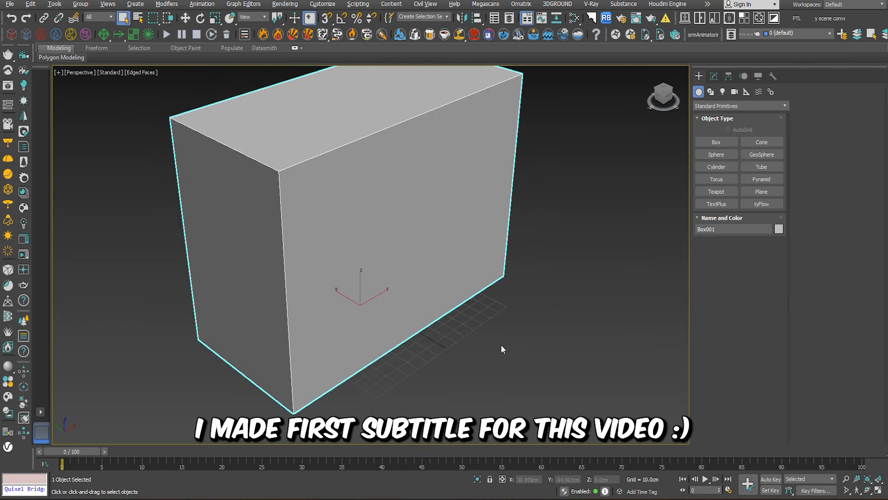
click(501, 345)
- Set the box's height to 320 cm as the size of one floor
click(398, 254)
scroll(399, 254, down, 5)
alt+middle_drag(398, 260, 388, 264)
click(714, 76)
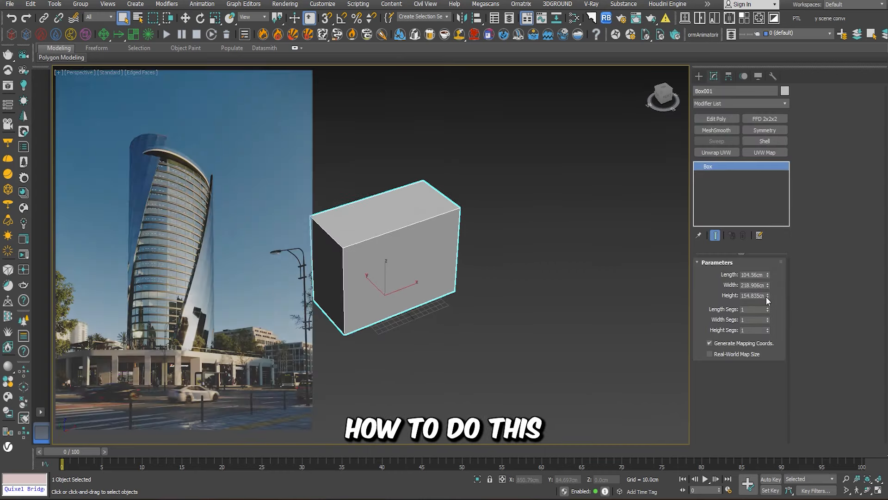
drag(767, 295, 764, 251)
right_click(764, 251)
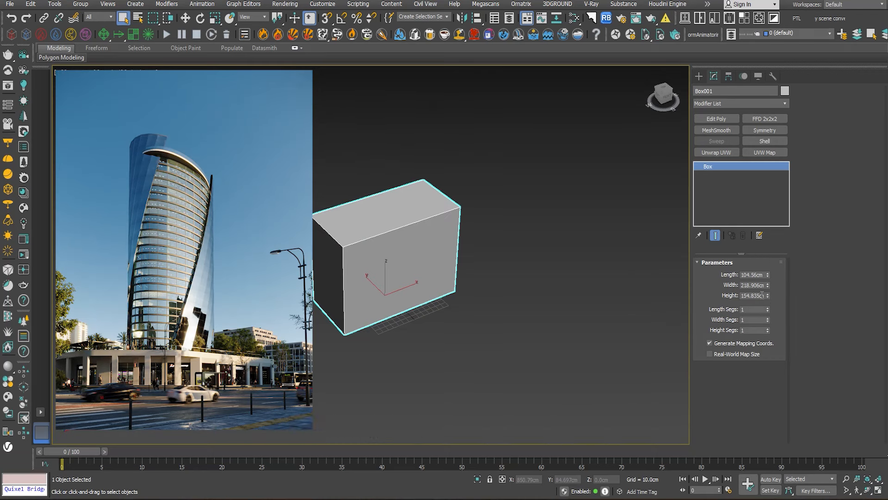
text(30cm)
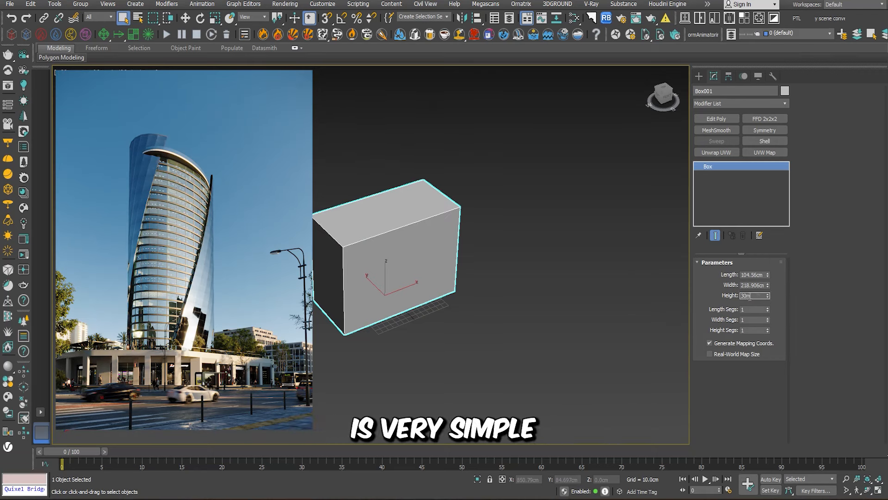
drag(750, 297, 695, 295)
text(3200)
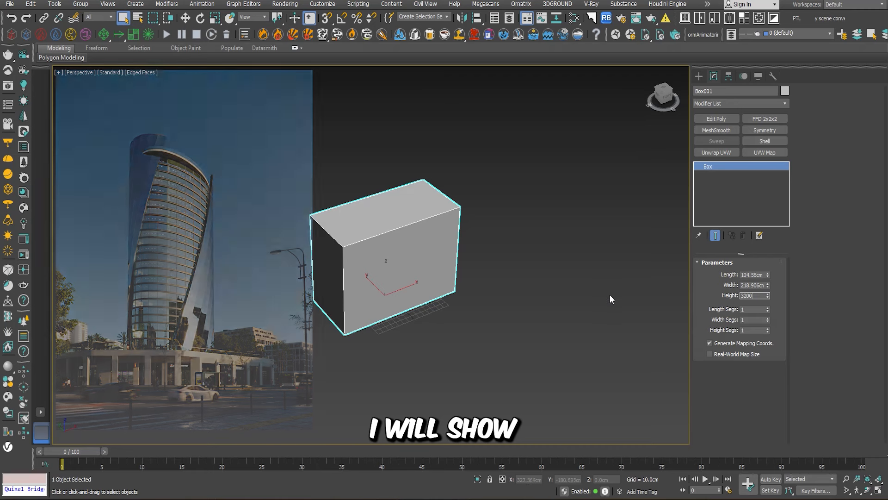
key(Return)
scroll(503, 293, down, 2)
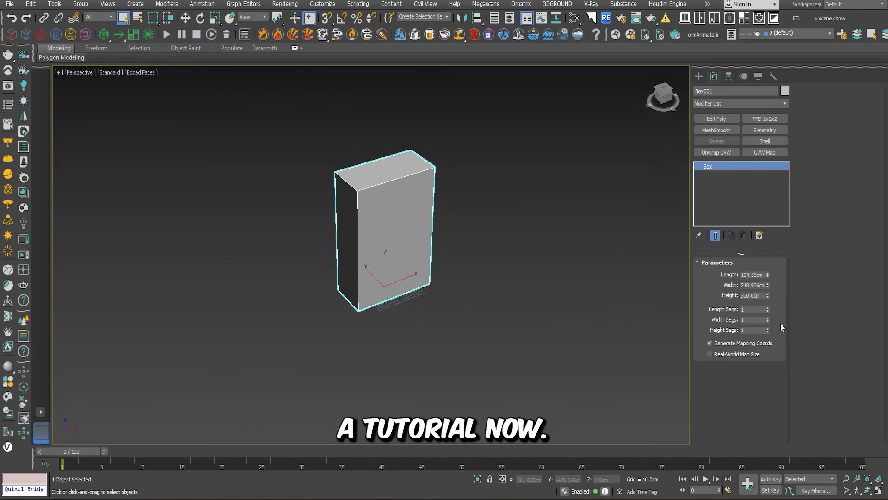
- Set the box's width to 2000 cm
drag(768, 285, 775, 259)
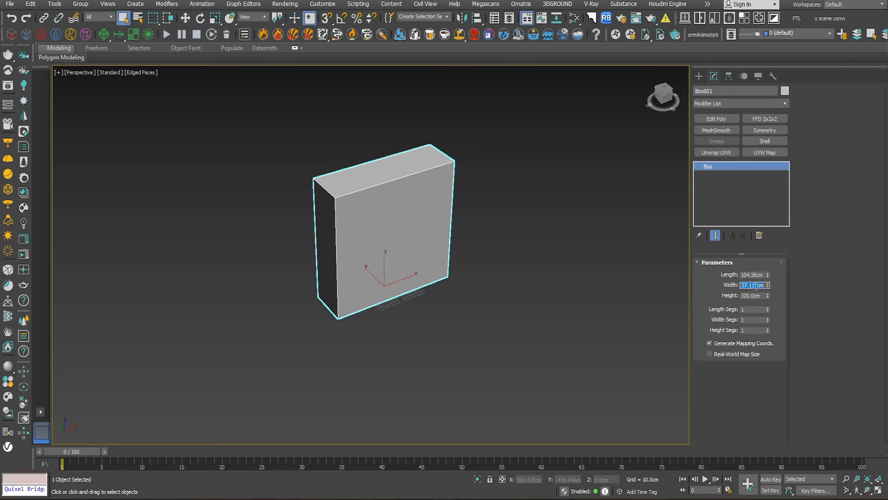
text(2000)
key(Return)
scroll(651, 298, down, 3)
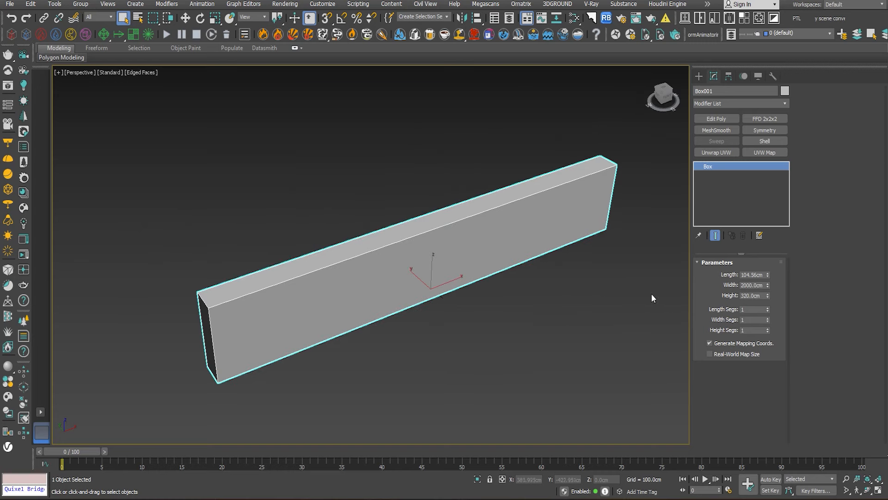
- Set the box's length to 1500 cm
text(1500)
key(Return)
scroll(573, 300, down, 2)
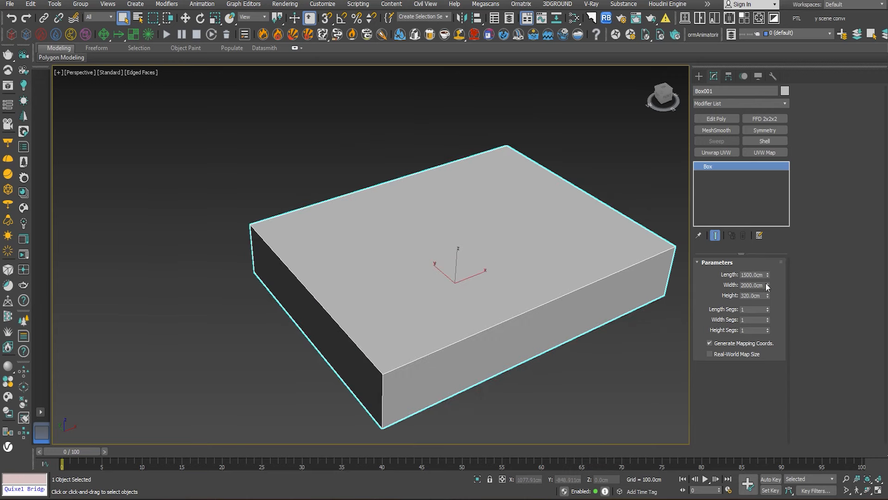
- Set the box's length to 1000 cm, keeping its width and height
text(1000)
key(Return)
middle_drag(604, 320, 484, 313)
click(555, 329)
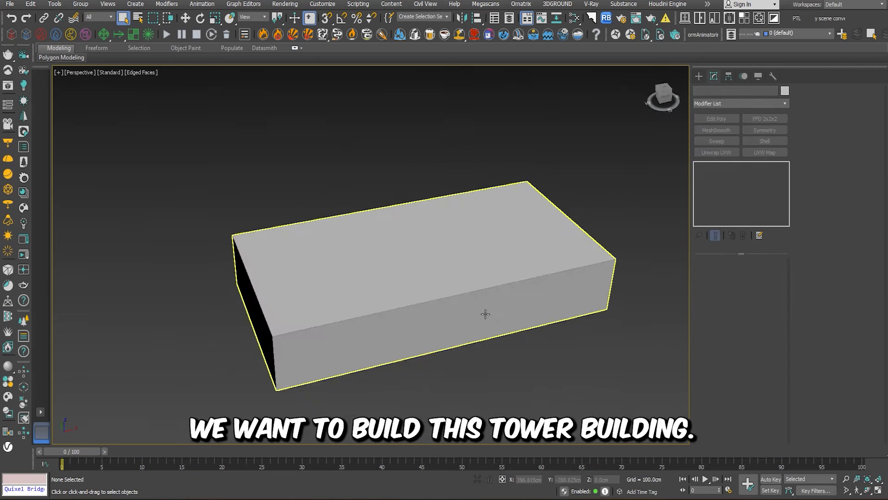
click(484, 313)
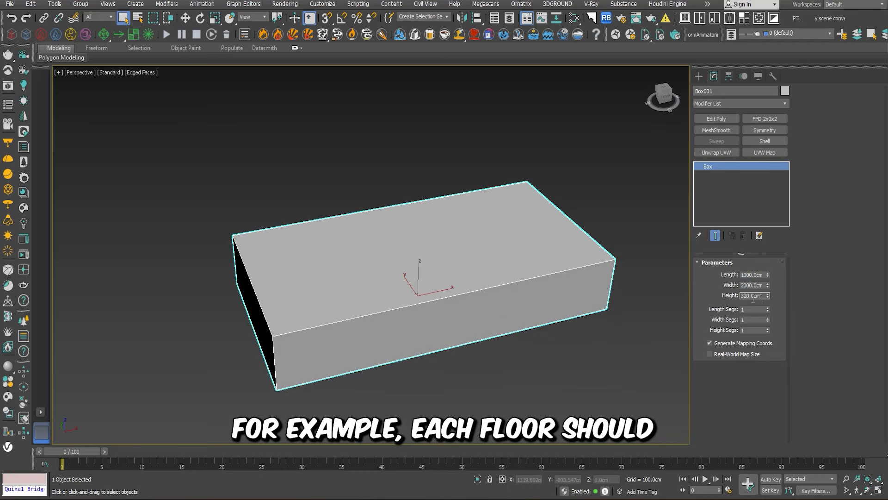
drag(753, 301, 620, 342)
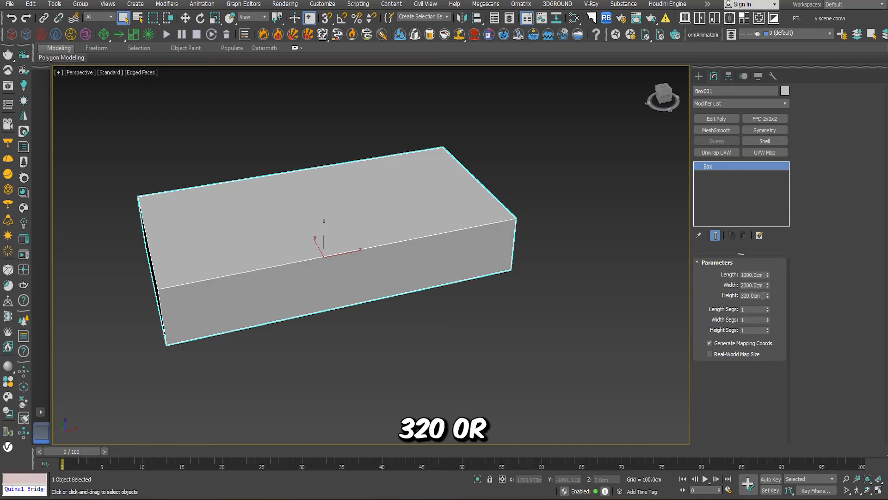
- Create a cylinder beside the box, about 457 cm in radius and about 606 cm high
click(647, 307)
click(698, 78)
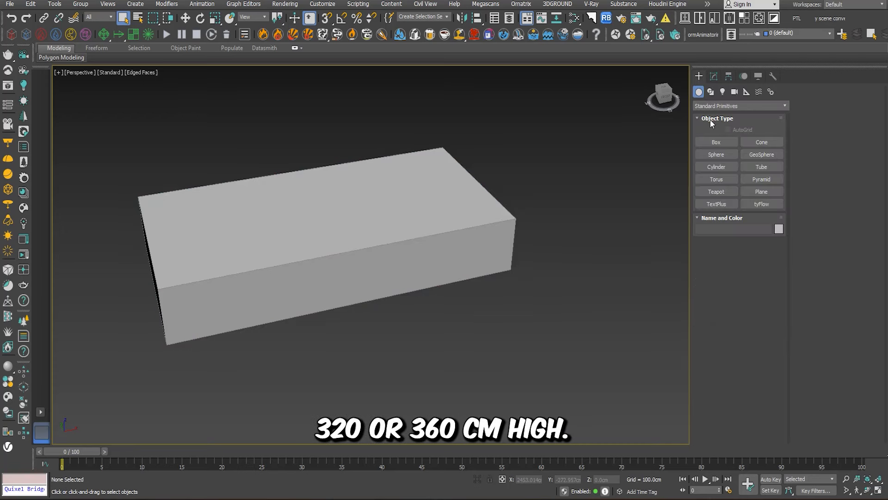
click(719, 167)
drag(572, 318, 664, 319)
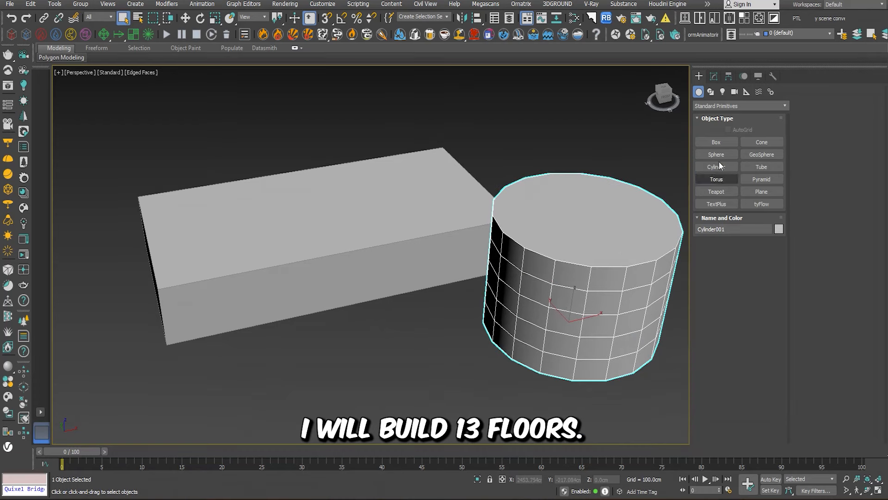
- Set the cylinder's radius to 500 cm, matching half the box's length
click(713, 76)
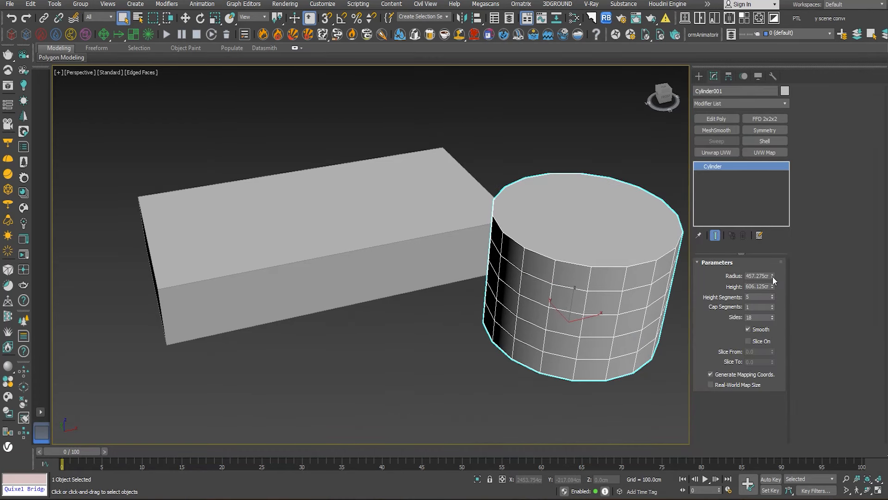
click(333, 248)
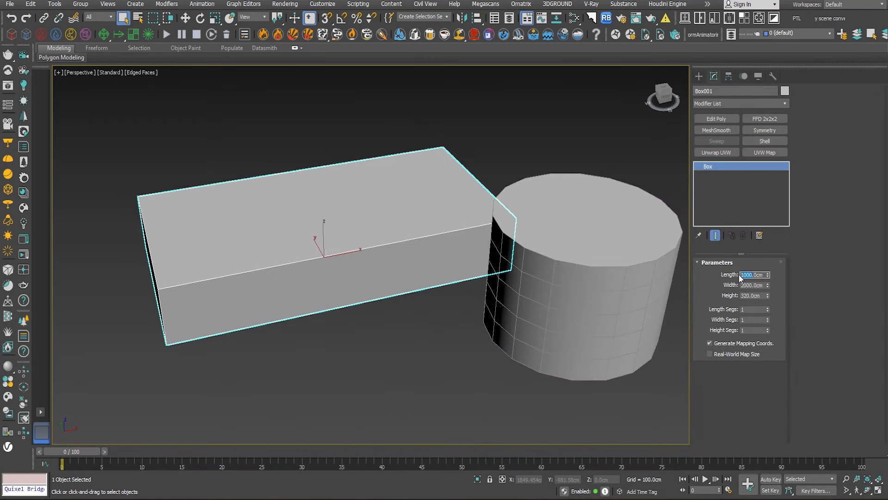
click(611, 229)
double_click(760, 276)
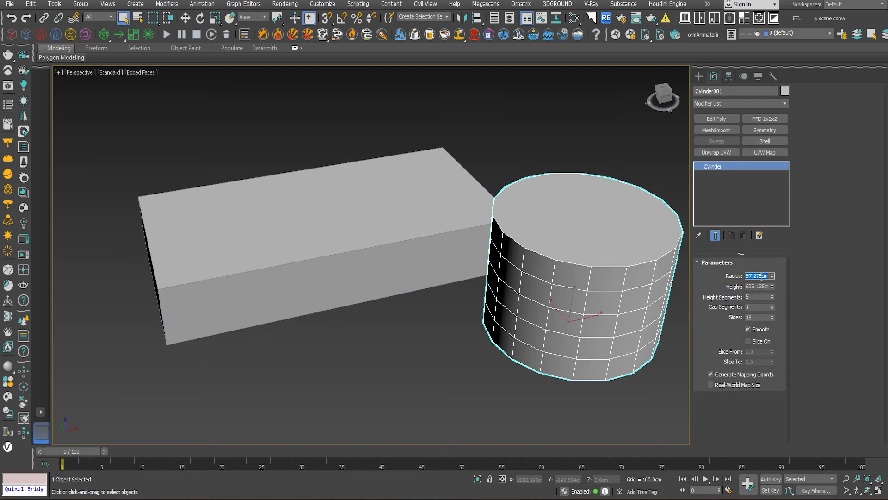
text(500)
key(Return)
- Move the cylinder into the middle of the box, keeping its base at ground level
key(w)
key(s)
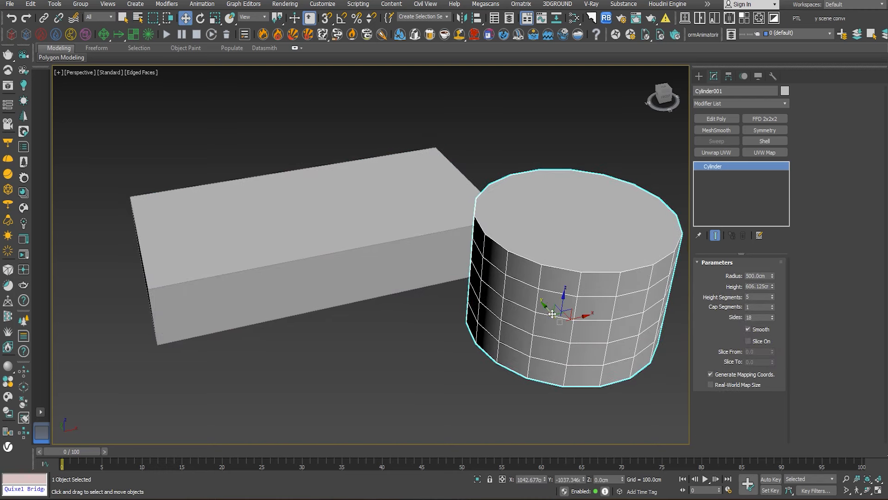
drag(586, 314, 294, 169)
key(s)
middle_drag(379, 234, 428, 257)
alt+middle_drag(428, 257, 478, 244)
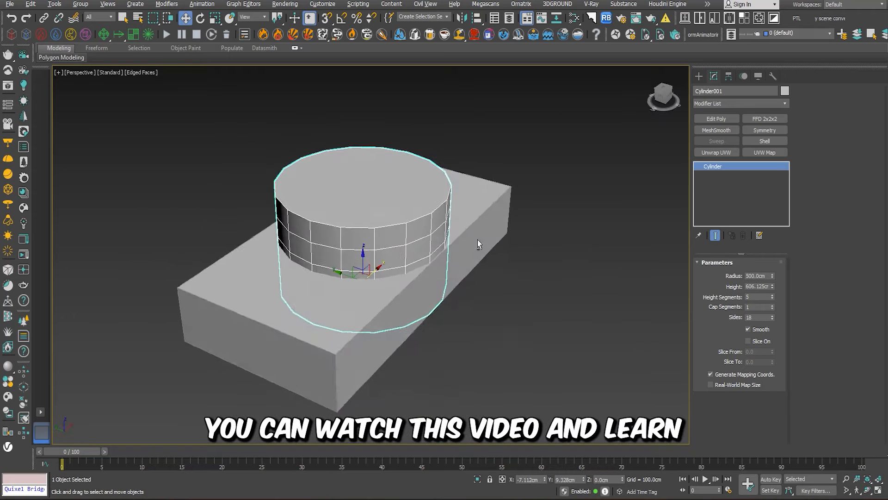
- Set the cylinder's height to 320 cm and reduce its height segments to 1
click(766, 288)
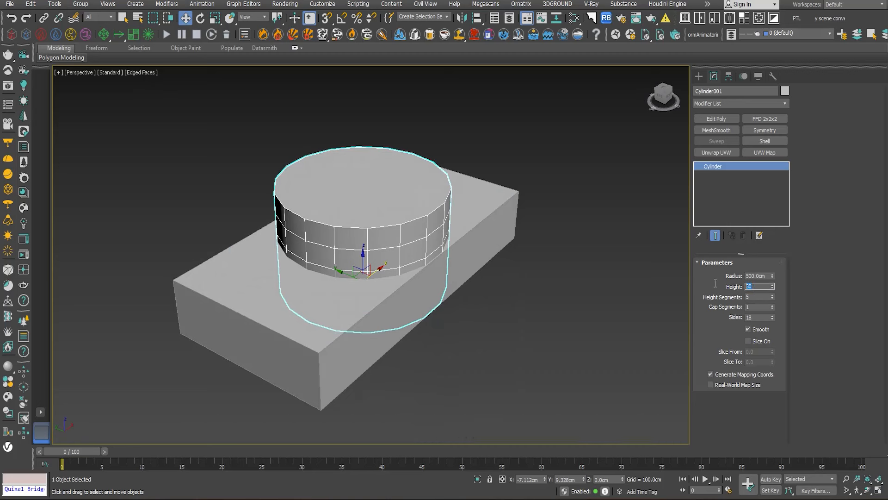
text(320)
key(Return)
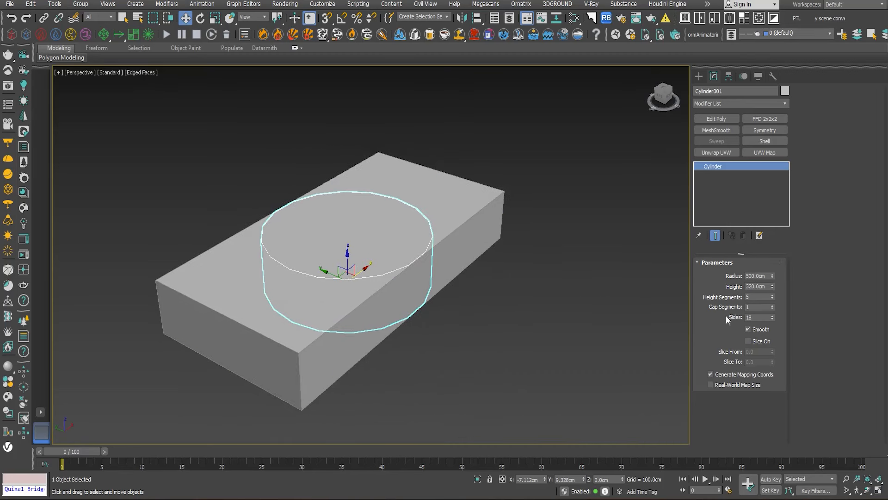
scroll(417, 254, down, 5)
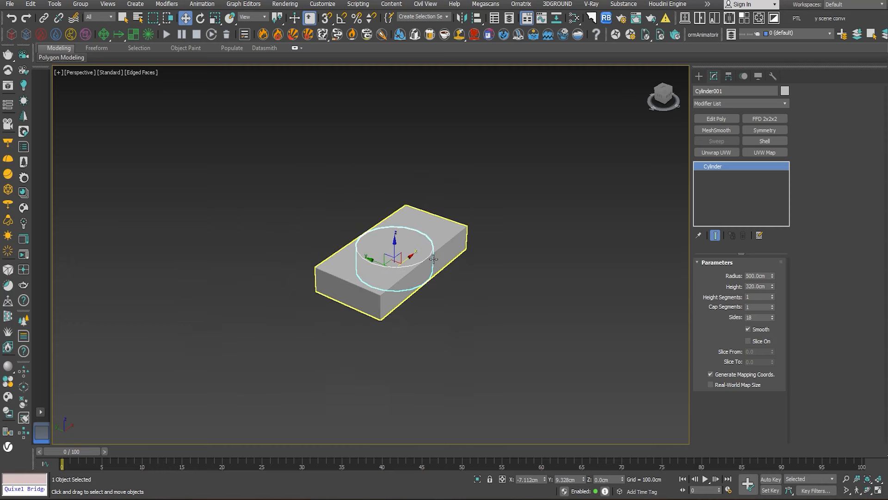
- Hide the reference box, leaving only the cylinder in the viewport
alt+middle_drag(417, 255, 370, 250)
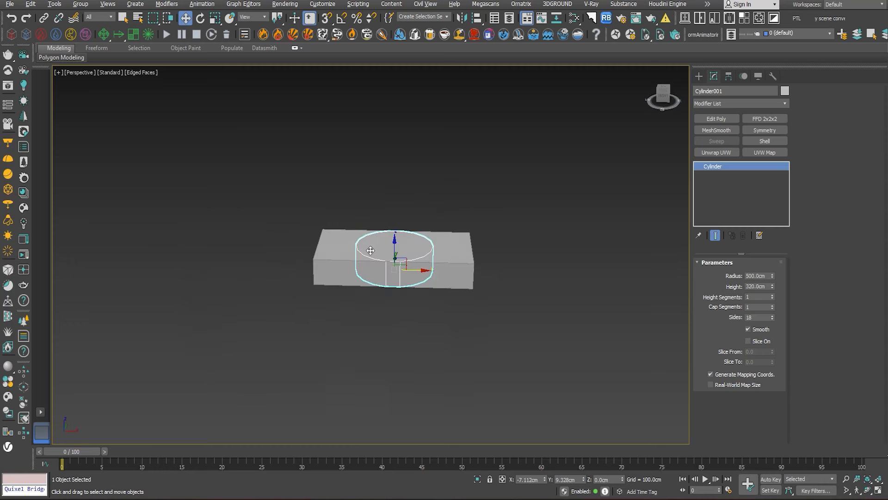
click(425, 270)
right_click(482, 188)
click(509, 148)
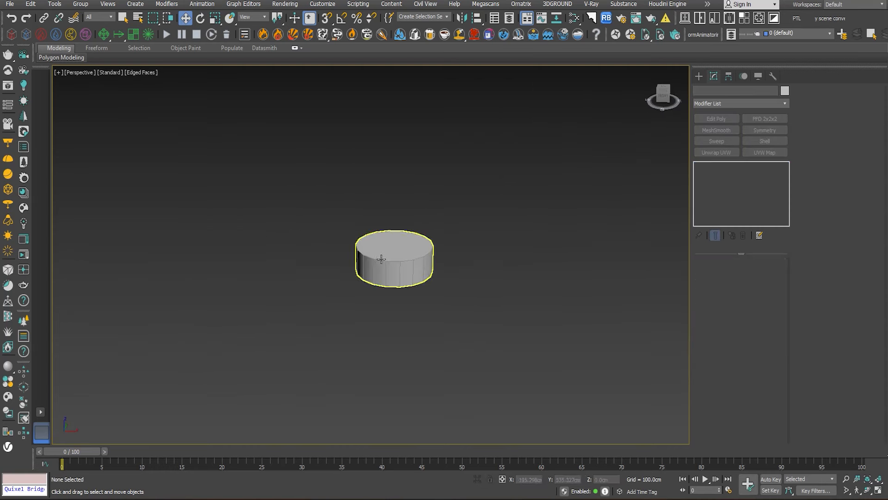
- Convert the cylinder to an Editable Poly
click(381, 259)
scroll(384, 260, up, 5)
scroll(403, 263, down, 2)
middle_drag(403, 264, 394, 303)
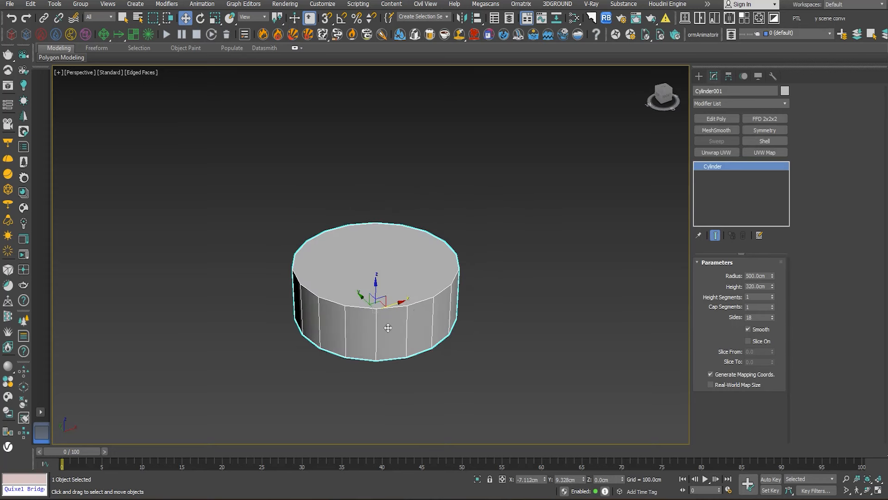
right_click(375, 219)
mouse_move(388, 329)
click(508, 338)
- Extrude the cylinder's top polygon by 320 cm to add a second floor, applying it with the extrusion kept active
click(749, 274)
click(419, 273)
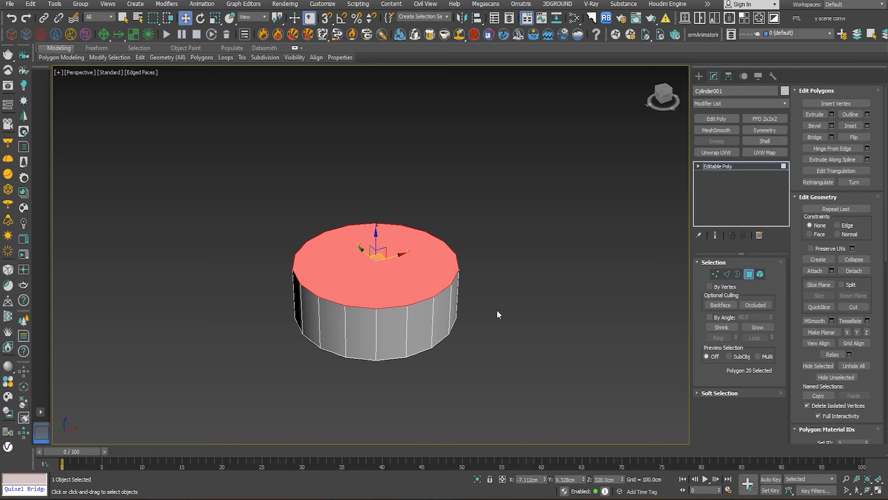
click(832, 115)
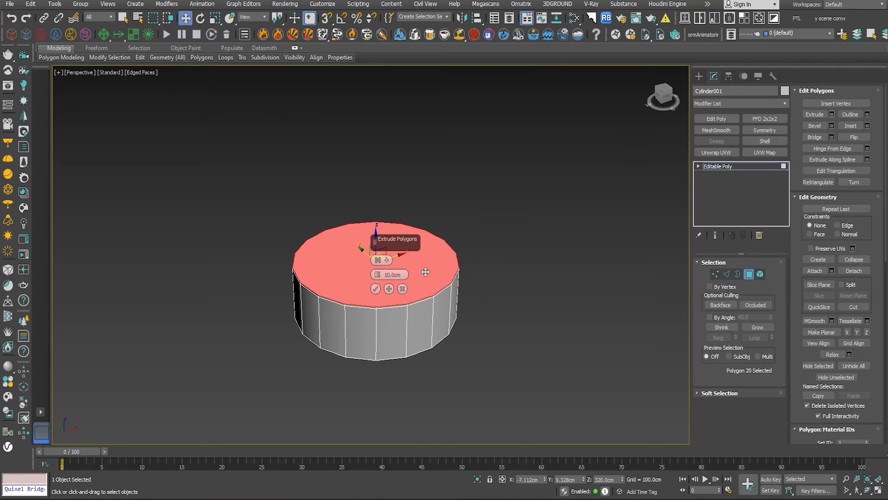
click(397, 273)
text(320)
key(Return)
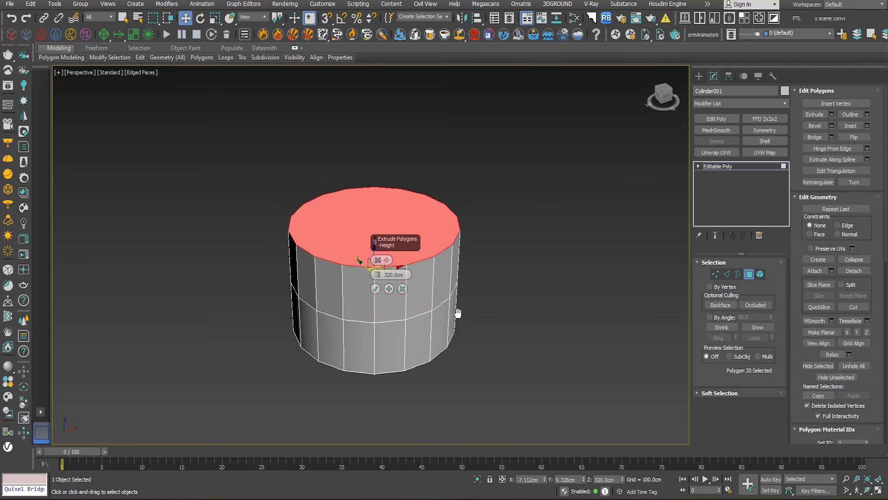
scroll(453, 319, down, 3)
click(389, 290)
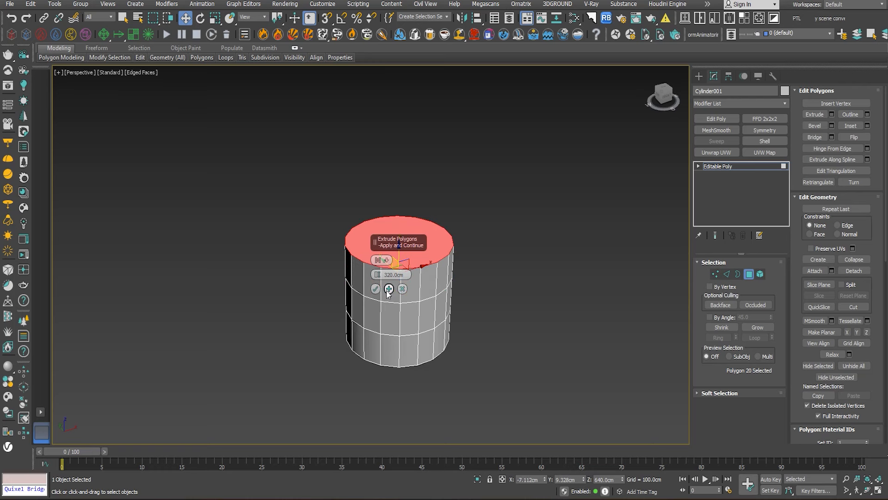
- Repeat the 320 cm extrusion of the top polygon until the tower reaches 3840 cm, then finish the extrusion
click(388, 289)
click(389, 289)
click(388, 289)
click(389, 289)
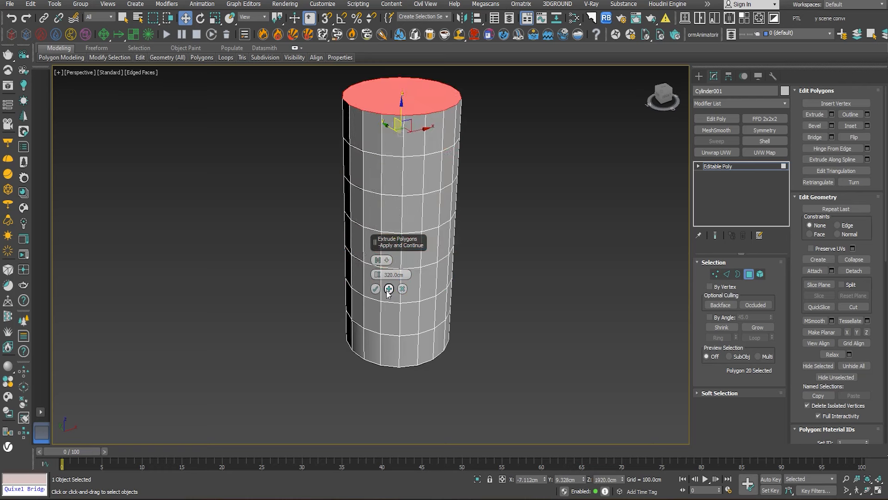
click(389, 289)
click(388, 291)
scroll(519, 254, down, 5)
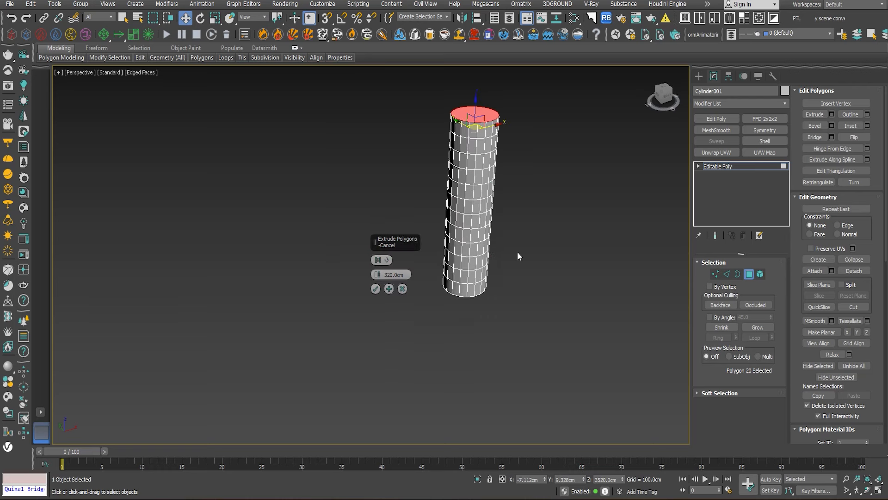
middle_drag(519, 254, 448, 279)
alt+middle_drag(447, 280, 432, 277)
scroll(395, 158, up, 3)
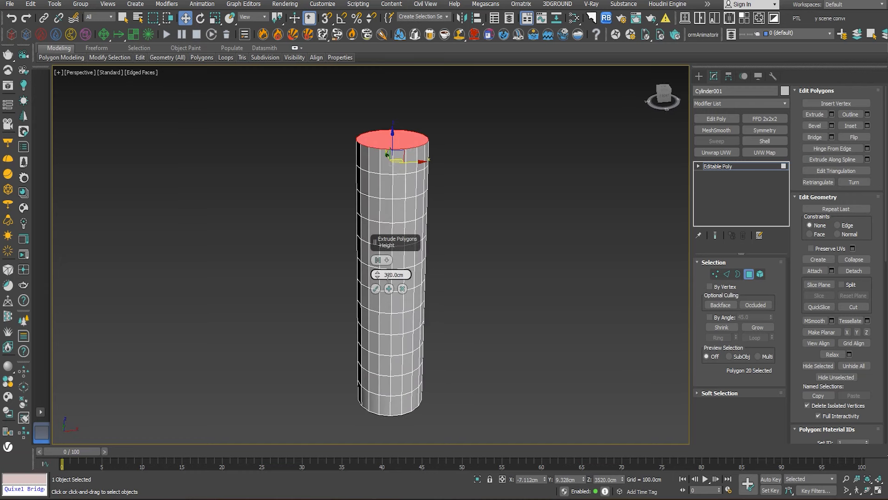
click(375, 288)
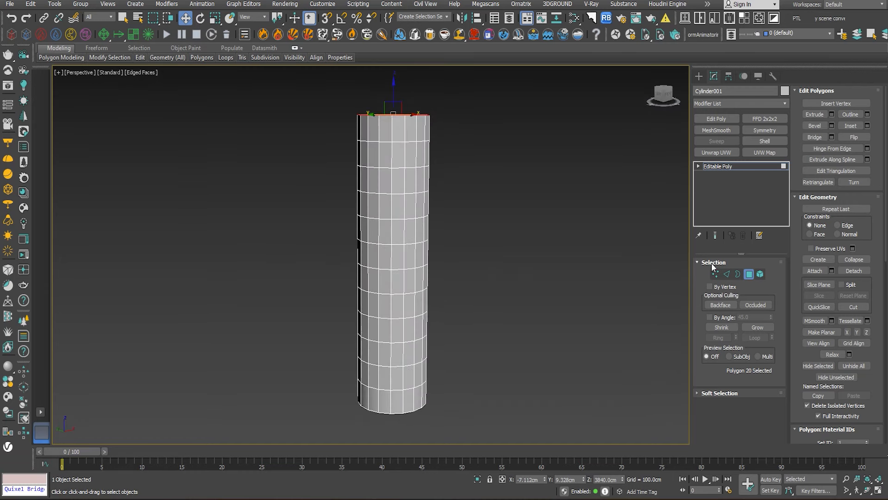
- Select the ring of vertical edges around the tower's second floor from the top
click(727, 274)
alt+middle_drag(460, 137, 451, 208)
scroll(394, 171, up, 4)
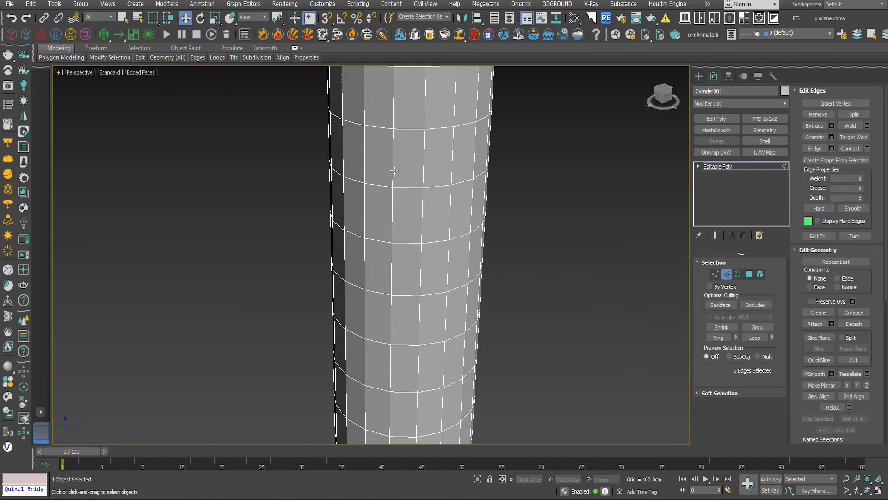
click(391, 161)
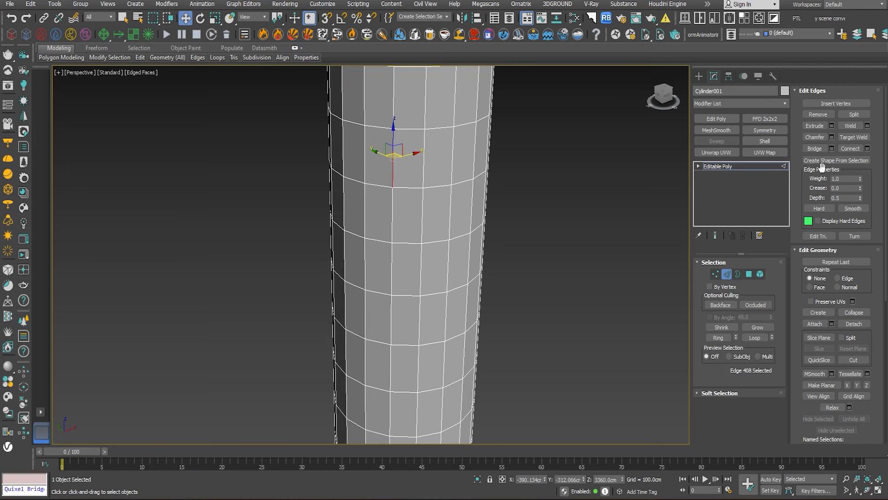
click(719, 337)
scroll(565, 283, down, 4)
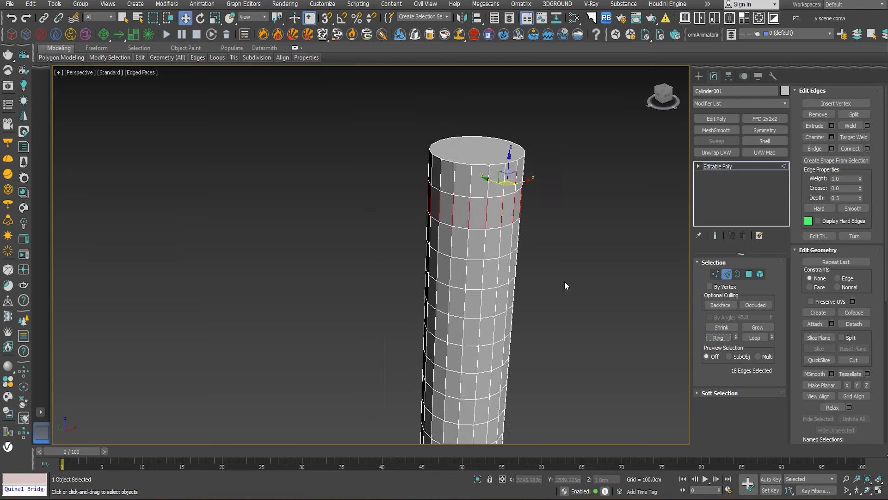
middle_drag(564, 284, 515, 235)
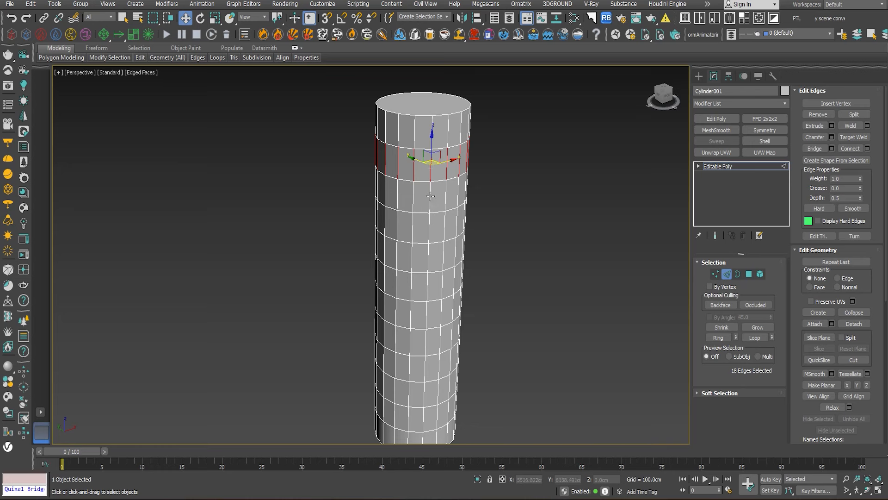
- Select every vertical side edge of the tower and connect them with 1 segment to split each floor in half
ctrl+click(430, 196)
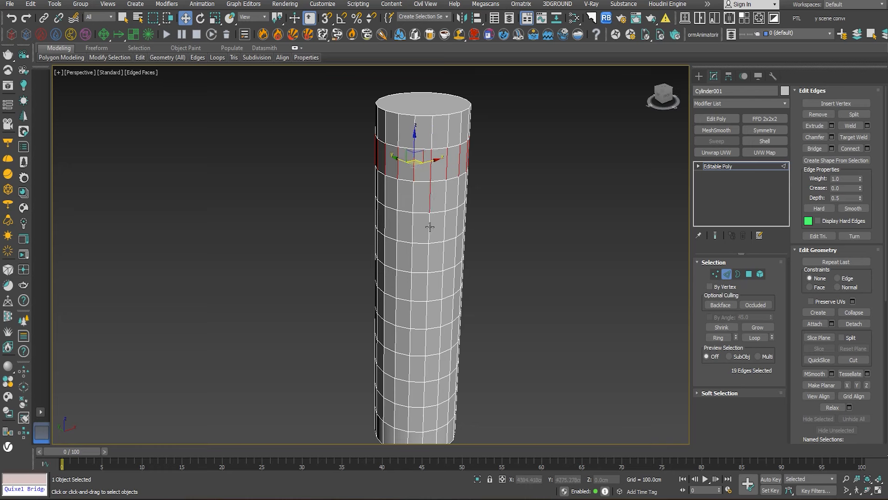
double_click(430, 202)
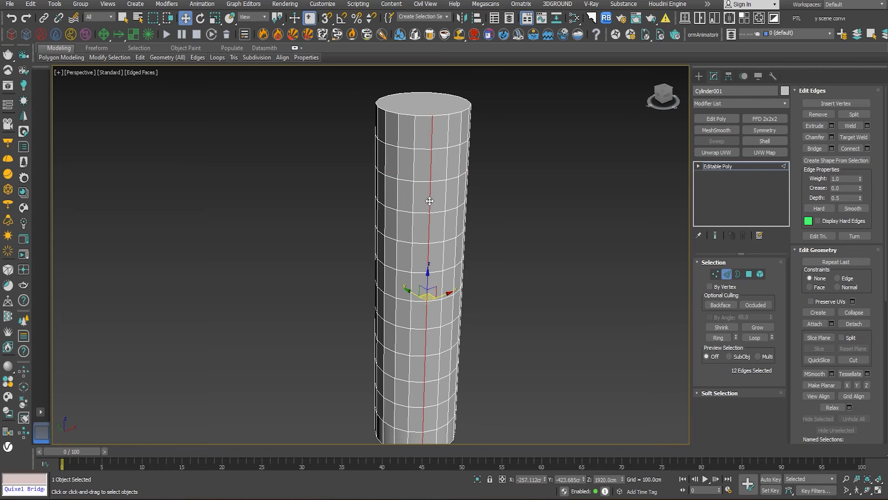
click(712, 338)
scroll(576, 286, down, 4)
alt+middle_drag(520, 245, 478, 226)
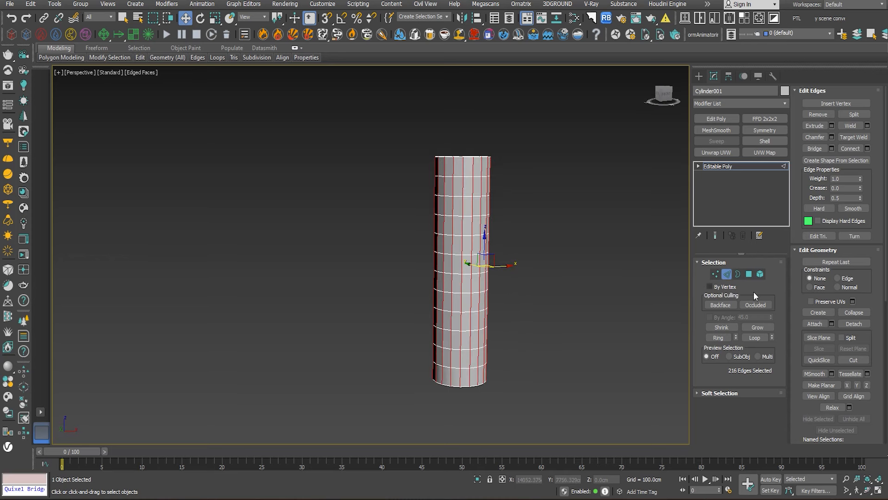
click(867, 149)
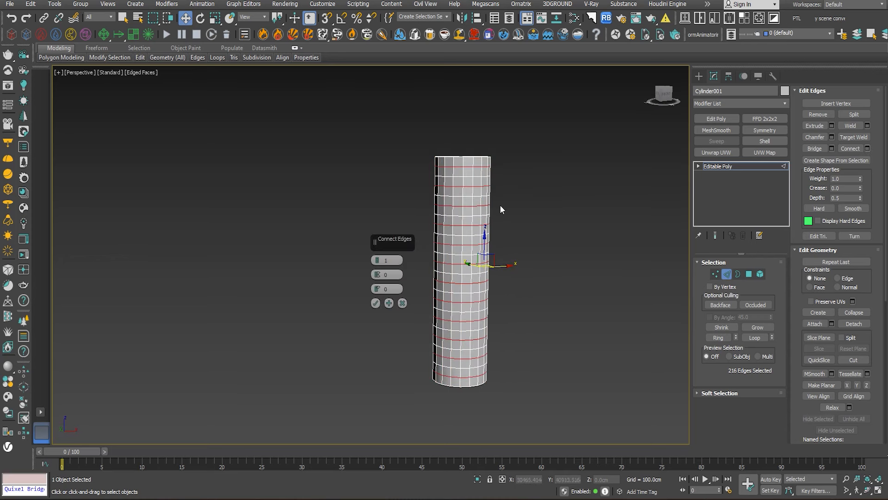
click(375, 303)
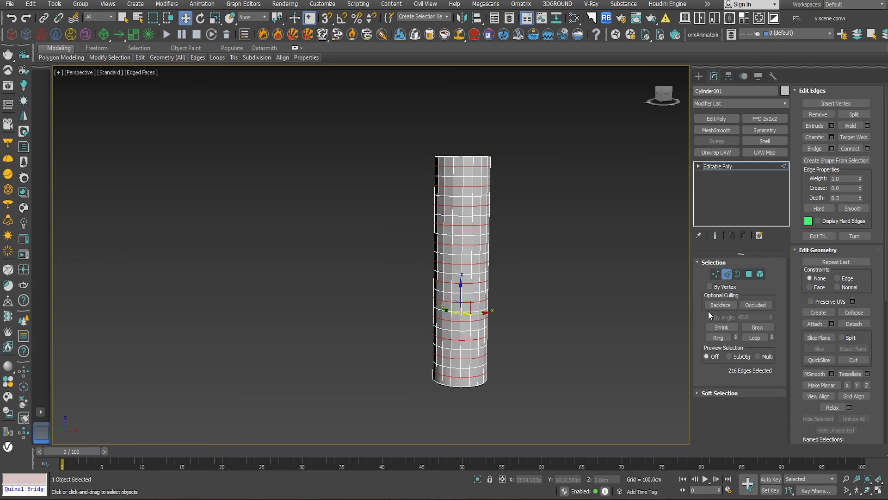
click(749, 274)
alt+middle_drag(603, 252, 578, 268)
scroll(447, 167, up, 5)
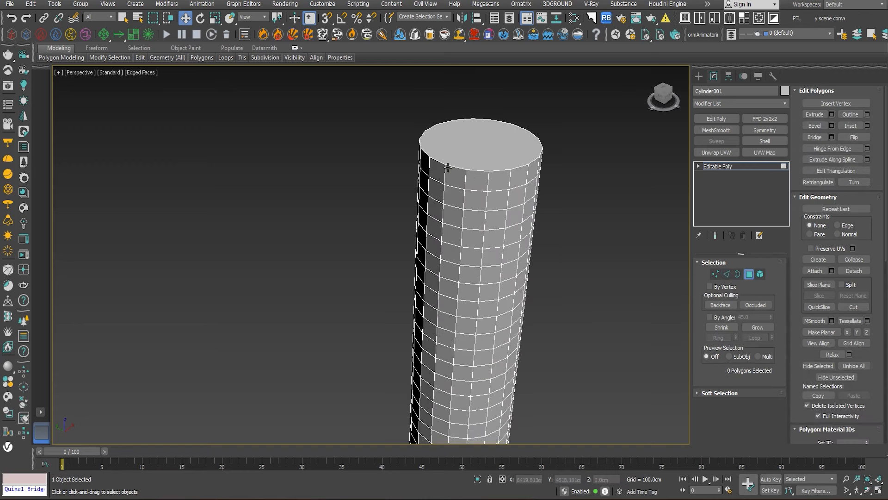
scroll(494, 140, down, 5)
middle_drag(534, 158, 459, 169)
scroll(412, 165, up, 5)
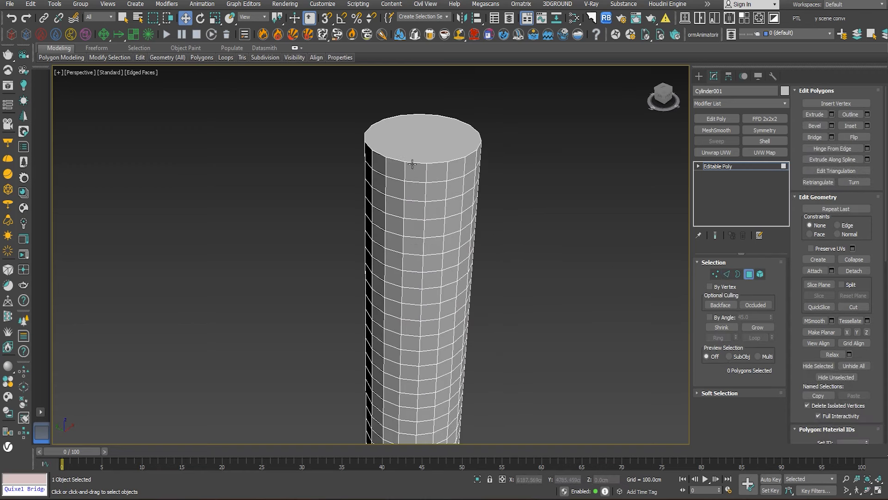
- Return to object level and clone the tower in place as an independent Copy
click(749, 273)
scroll(530, 225, down, 3)
middle_drag(530, 224, 523, 222)
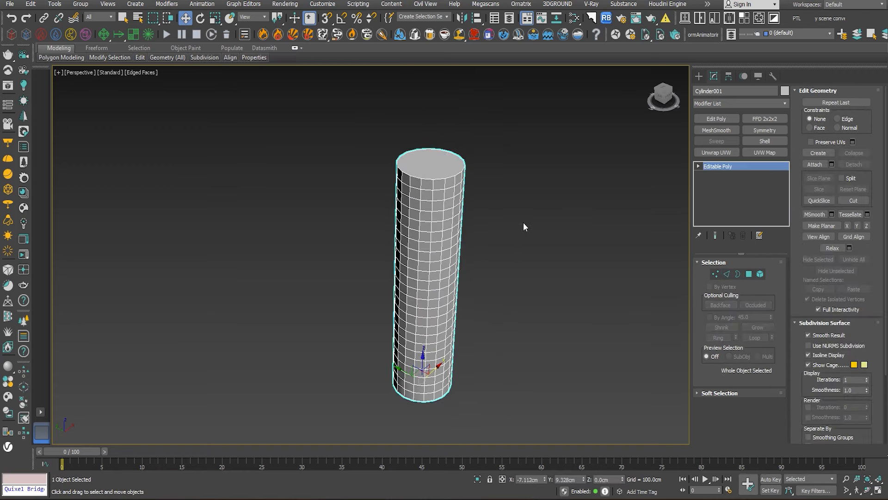
key(ctrl+v)
click(419, 223)
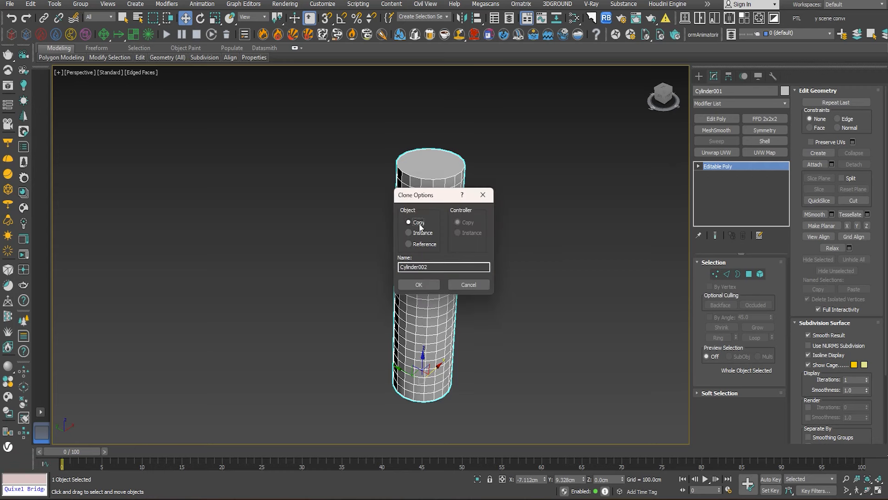
click(419, 284)
alt+middle_drag(528, 279, 570, 271)
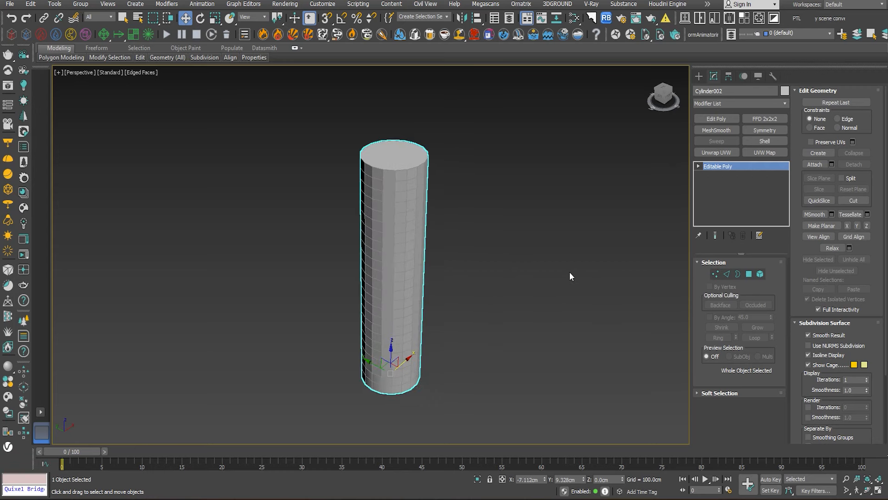
- Extrude the copy's top polygon by 320 cm twice to add two more floors
click(751, 275)
click(402, 158)
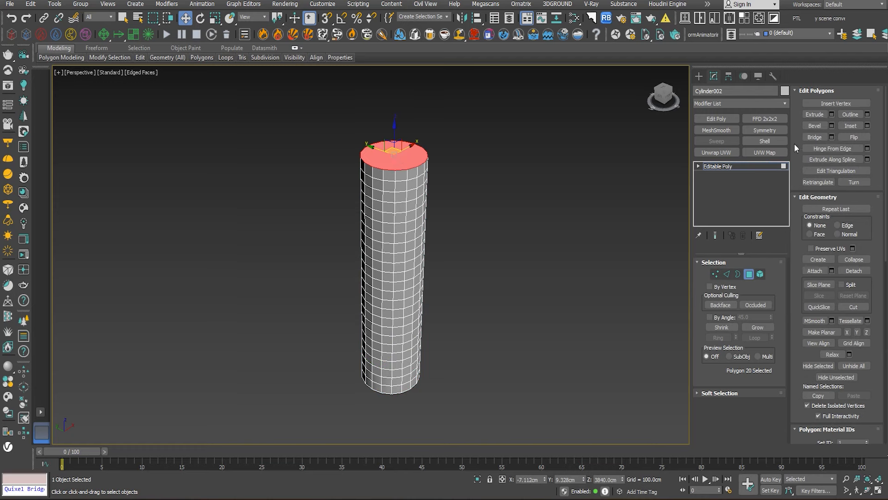
click(832, 114)
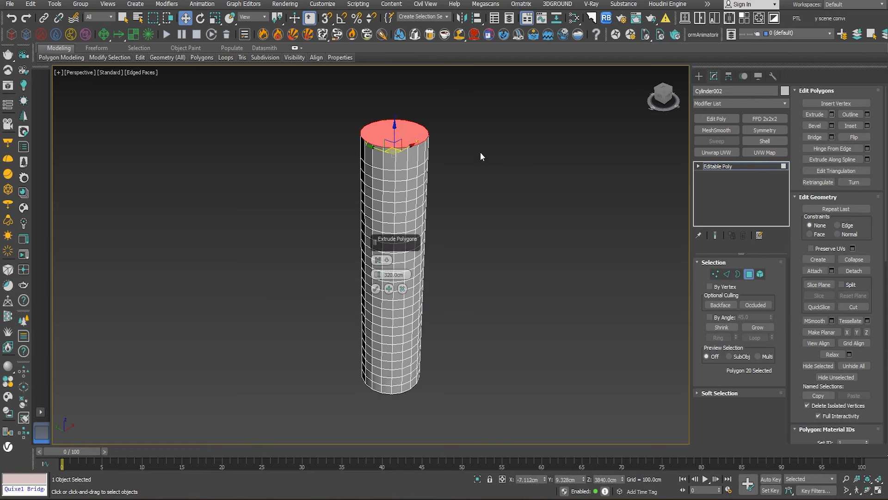
click(389, 289)
click(376, 288)
scroll(366, 207, up, 3)
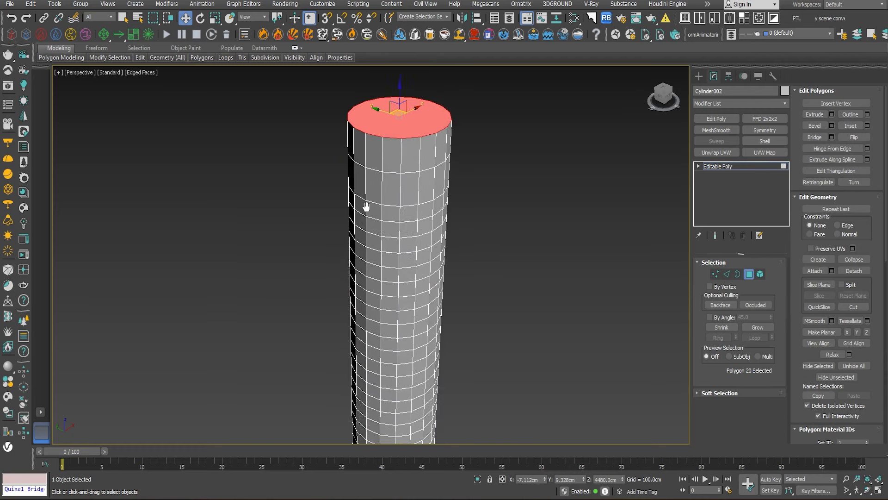
alt+middle_drag(366, 207, 352, 225)
- Connect the vertical edges of the copy's two new top floors with one segment per floor and leave edge editing
click(726, 274)
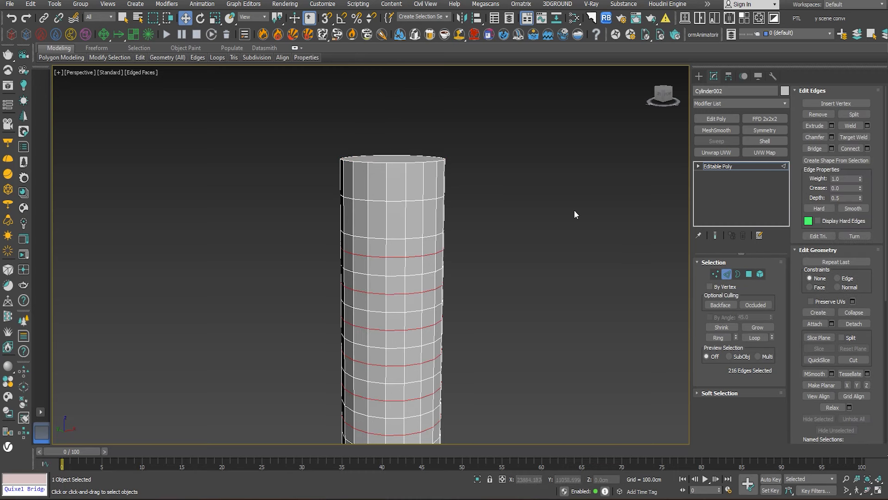
click(476, 183)
click(403, 198)
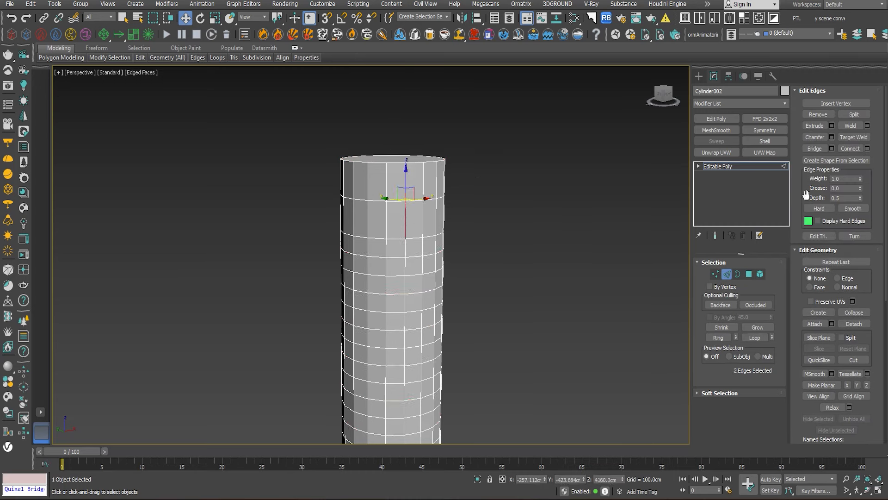
click(717, 337)
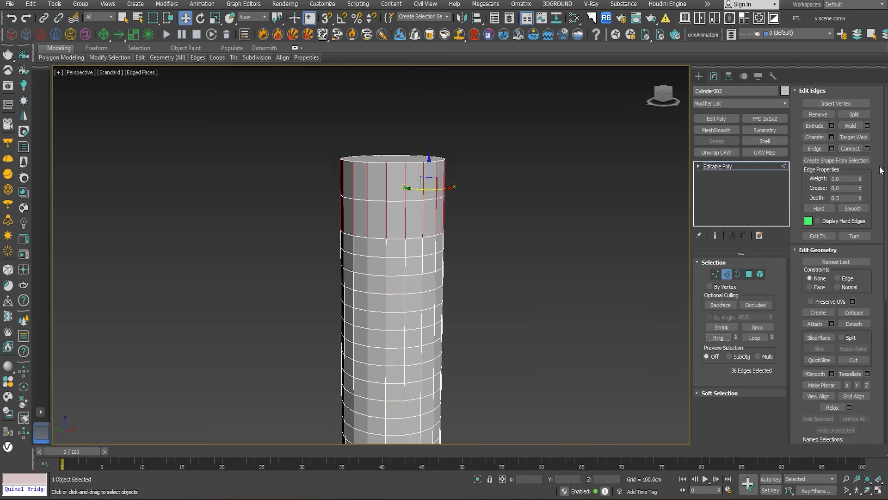
click(850, 148)
click(572, 204)
click(729, 274)
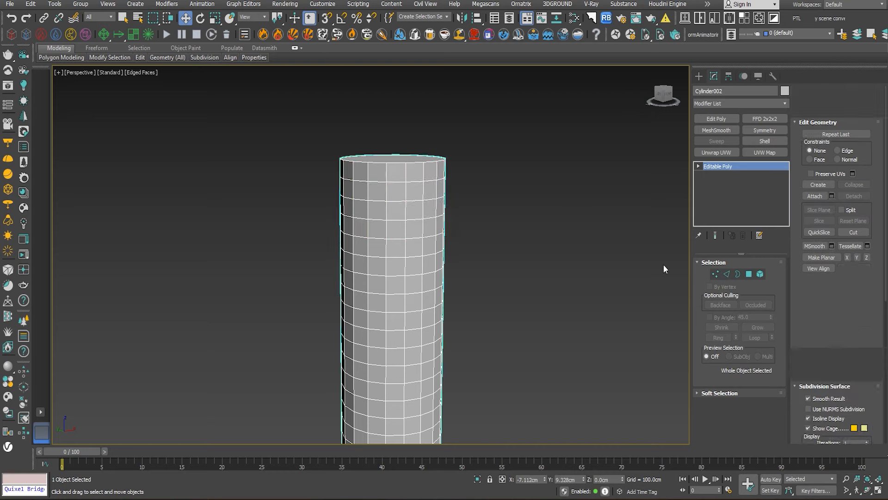
- Try moving the copied tower away from the original and undo the move
scroll(578, 264, down, 3)
middle_drag(541, 259, 451, 215)
drag(386, 355, 263, 384)
key(ctrl+z)
alt+middle_drag(523, 162, 500, 216)
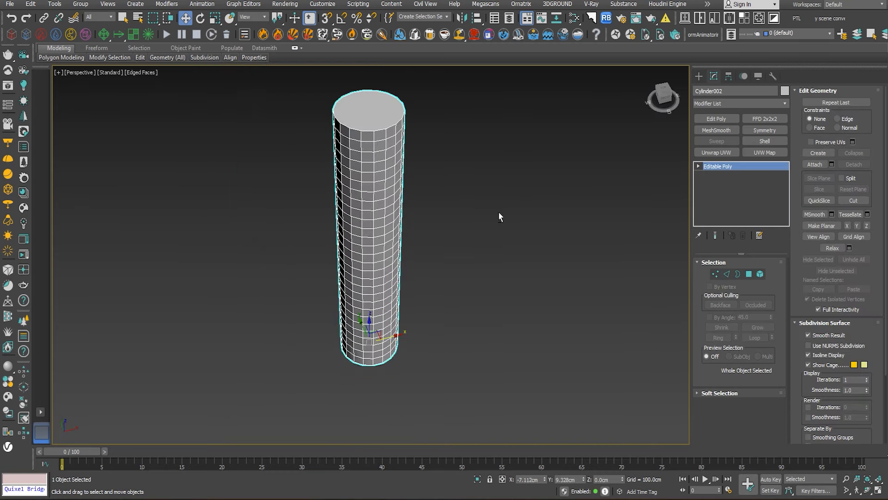
- Delete the top and bottom cap polygons of the copied tower
click(749, 274)
click(365, 97)
alt+middle_drag(411, 193, 415, 99)
click(359, 329)
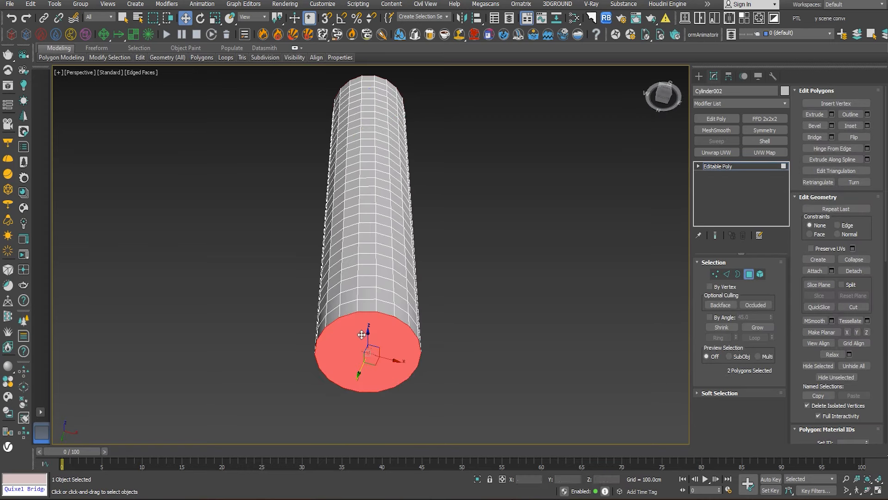
click(454, 299)
- Select the full-height front column of polygons on the copy together with the column directly opposite
click(388, 208)
alt+middle_drag(389, 207, 399, 242)
scroll(386, 239, down, 4)
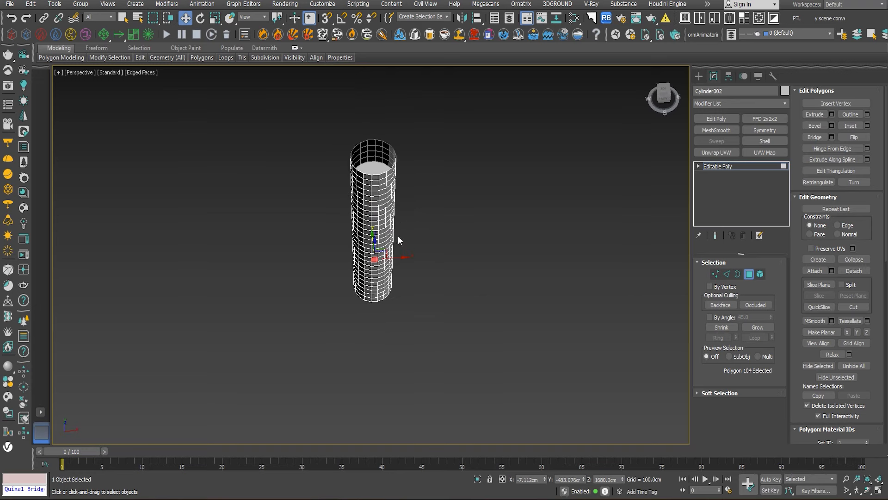
scroll(368, 224, up, 2)
scroll(379, 270, up, 2)
shift+click(377, 281)
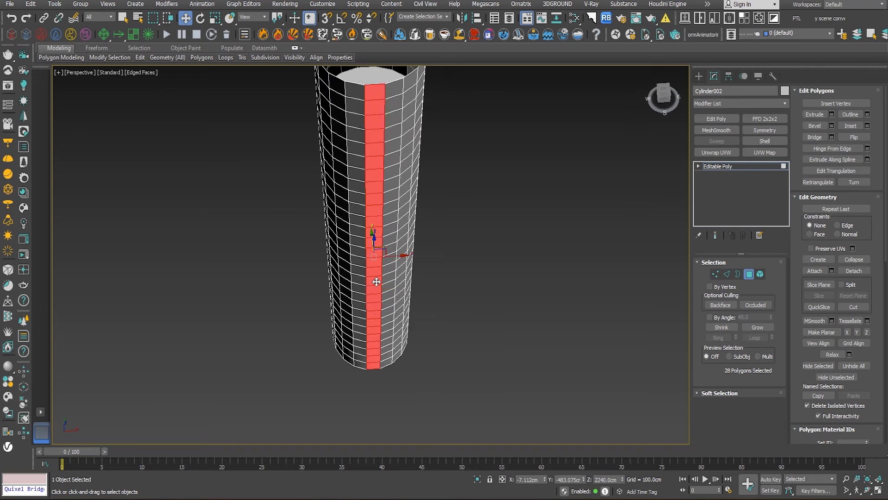
middle_drag(388, 212, 375, 306)
ctrl+click(348, 150)
shift+click(350, 149)
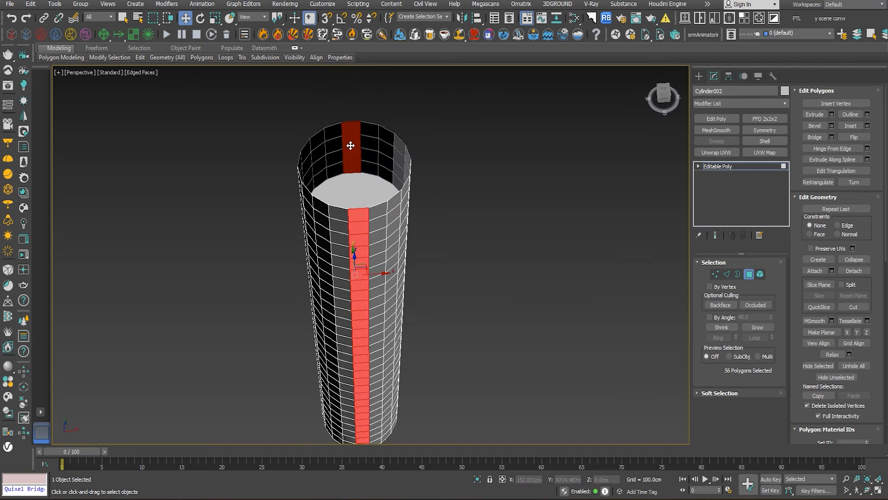
alt+middle_drag(351, 149, 422, 180)
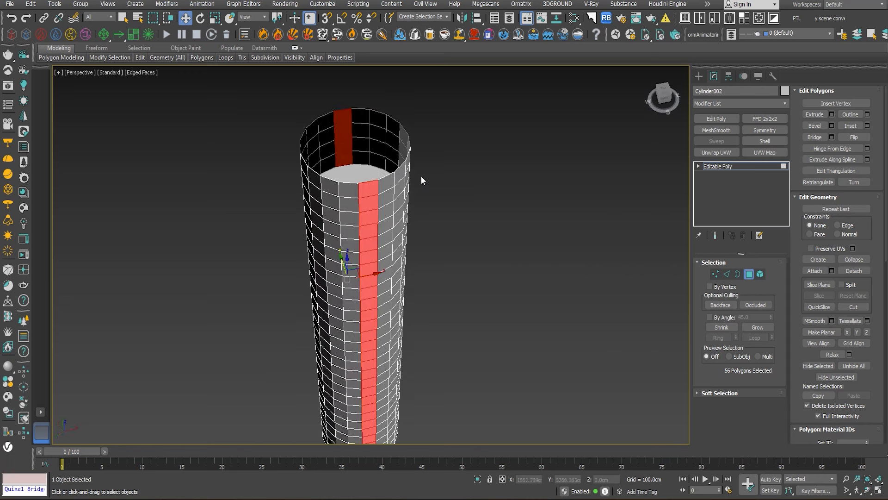
- Grow the selection by one column on each side and delete these polygons to open both sides of the shell
click(757, 327)
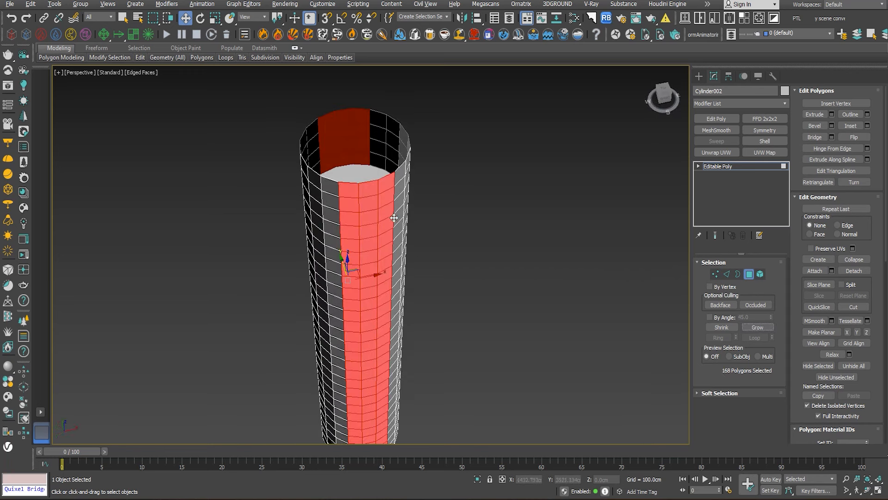
mouse_move(394, 216)
alt+middle_down()
mouse_move(502, 210)
mouse_move(377, 209)
mouse_move(384, 208)
alt+middle_up()
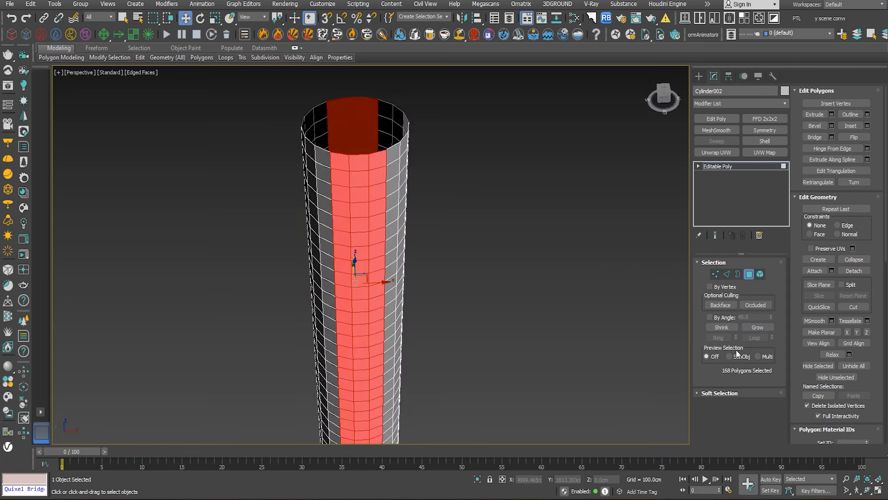
alt+middle_drag(656, 305, 421, 209)
key(Delete)
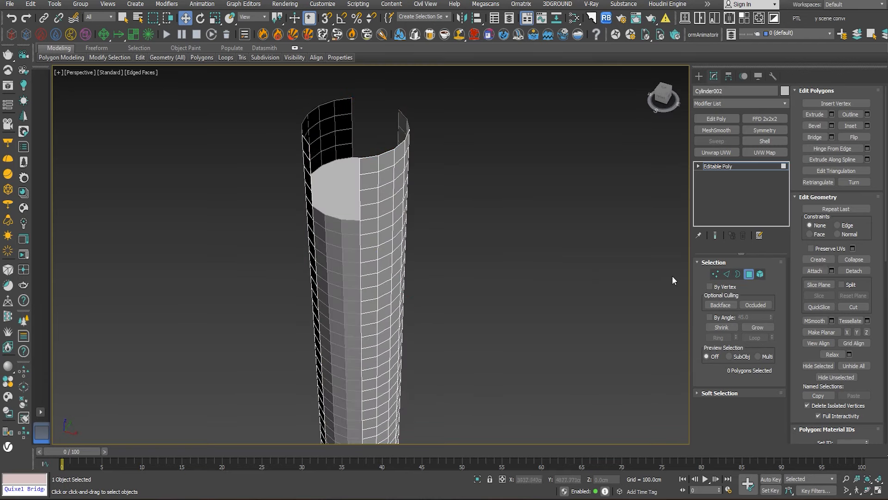
click(748, 272)
click(540, 256)
alt+middle_drag(370, 259, 657, 243)
click(403, 151)
click(749, 274)
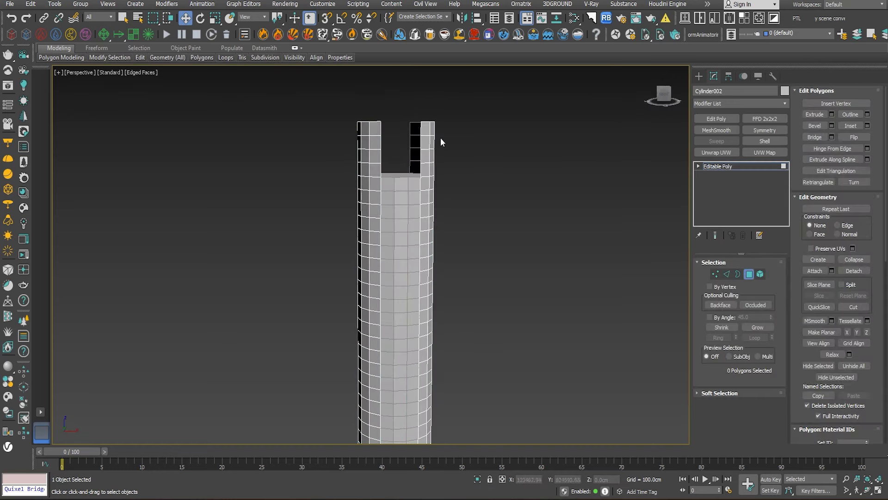
- Delete the top row of polygons from both remaining curved wall sections and leave polygon editing
click(425, 129)
shift+click(432, 129)
ctrl+click(374, 126)
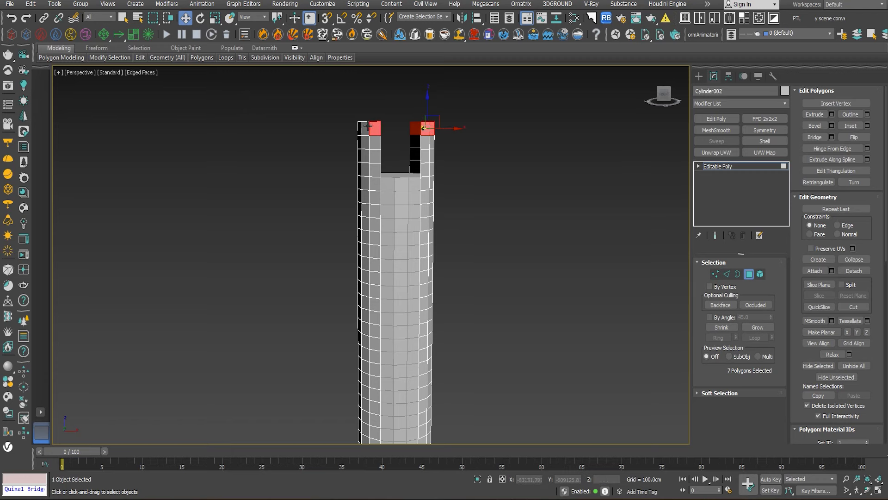
alt+middle_drag(406, 144, 451, 169)
key(Delete)
scroll(452, 149, up, 5)
click(743, 273)
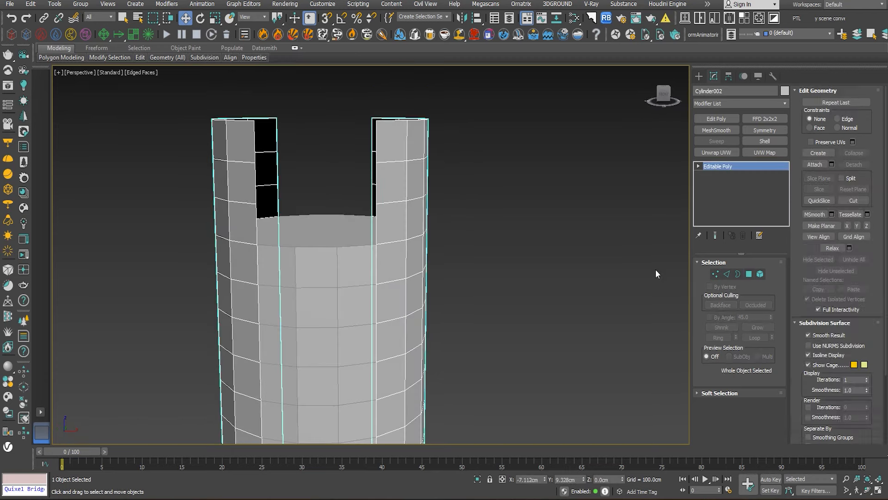
- Add a Twist modifier to the two curved wall sections of the outer shell
scroll(517, 218, down, 4)
scroll(500, 139, down, 2)
alt+middle_drag(465, 137, 443, 161)
scroll(443, 161, up, 3)
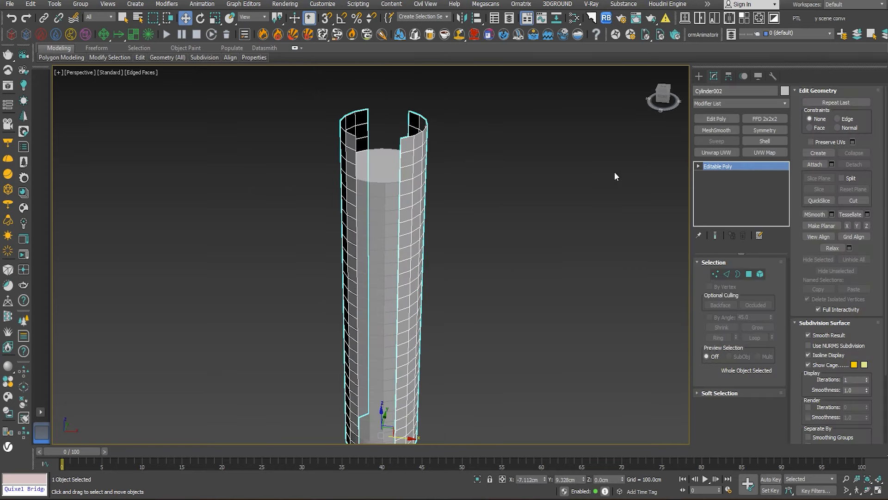
click(785, 103)
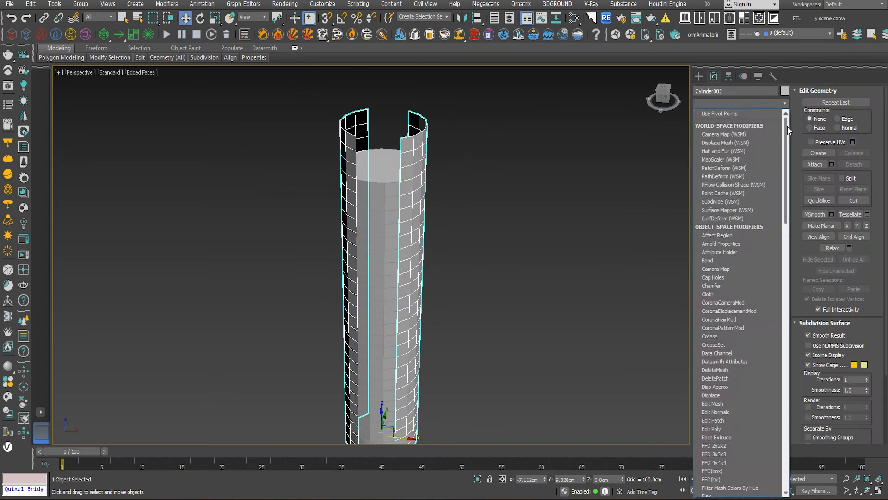
drag(787, 126, 787, 334)
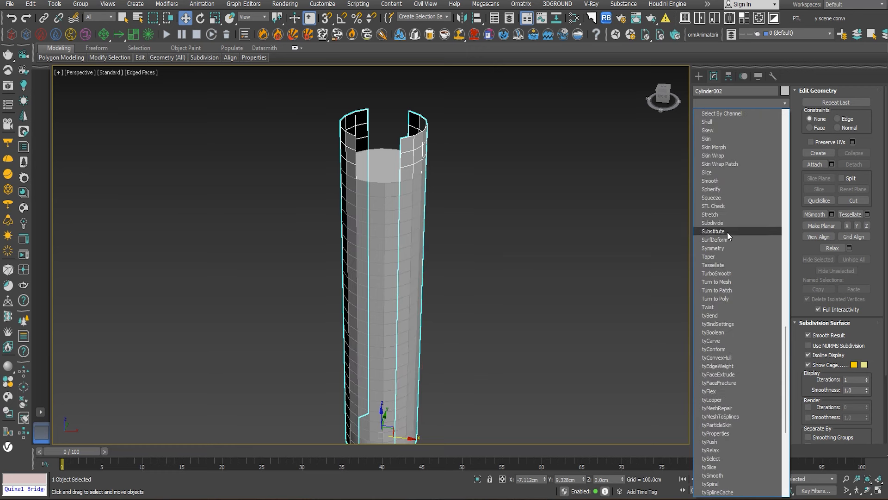
click(719, 307)
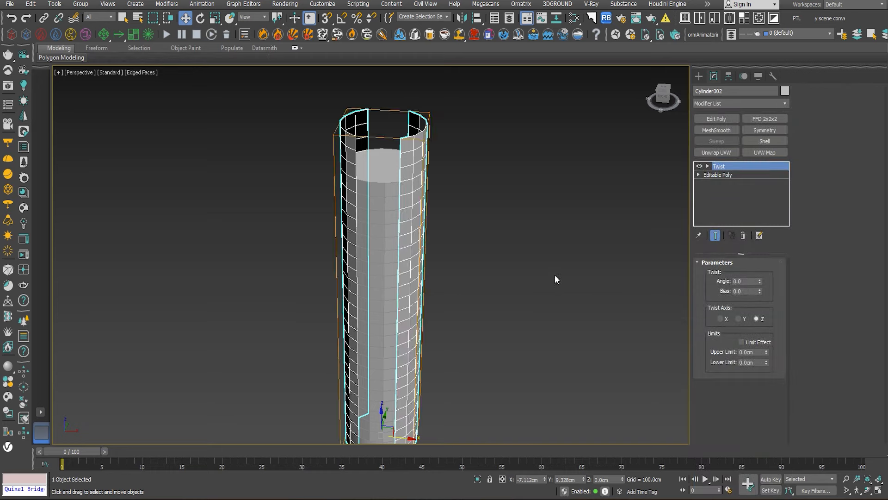
- Set the twist angle of the curved walls to -90 around the Z axis
scroll(589, 259, down, 3)
scroll(520, 265, up, 4)
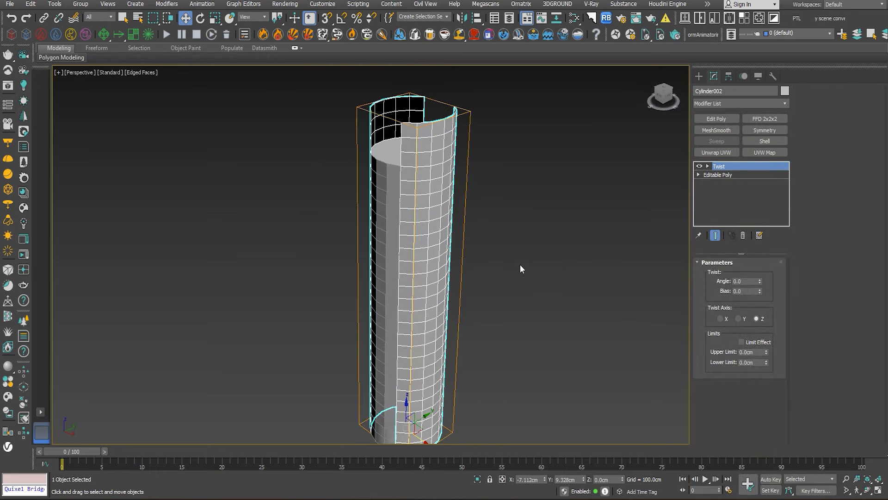
drag(759, 282, 776, 349)
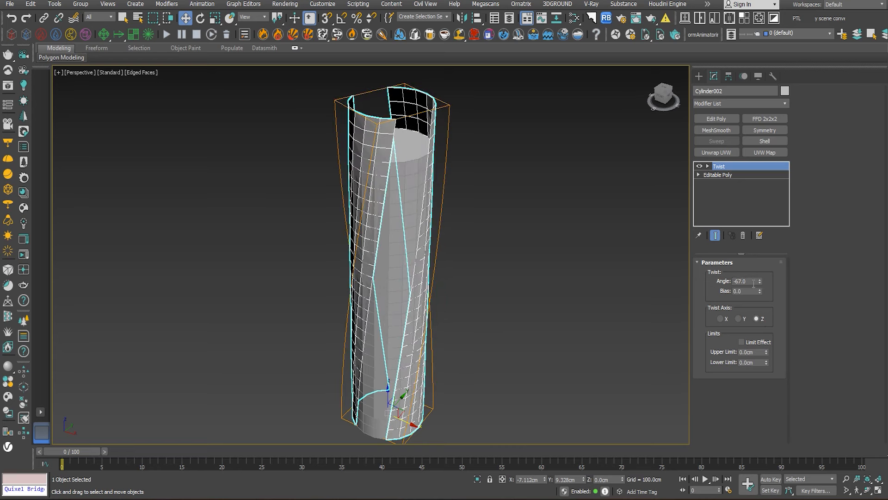
key(Return)
alt+middle_drag(584, 265, 521, 220)
click(532, 261)
- Add a Smooth modifier on top of the twist and turn on Auto Smooth for the curved walls
scroll(412, 139, up, 4)
click(364, 118)
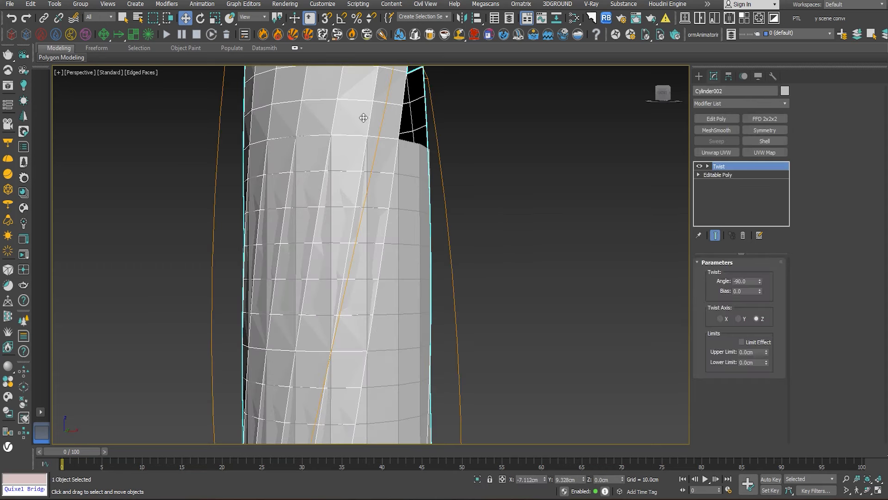
scroll(376, 130, down, 5)
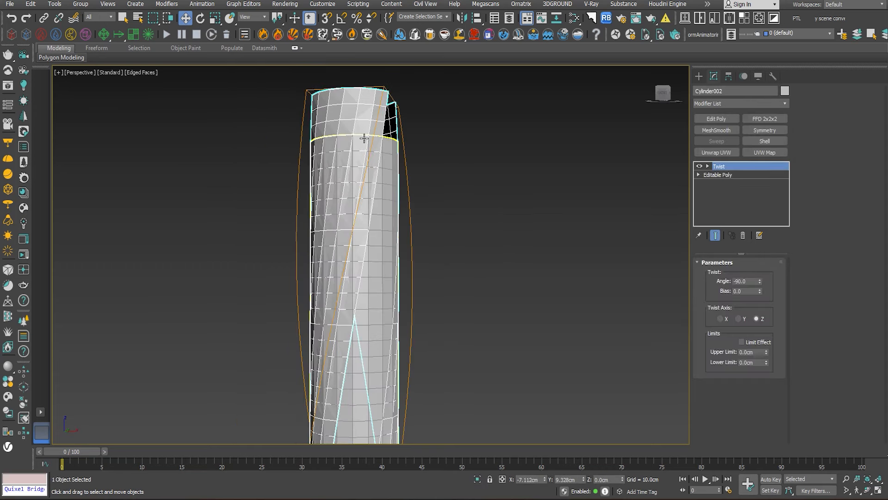
click(786, 104)
click(432, 151)
scroll(347, 130, up, 4)
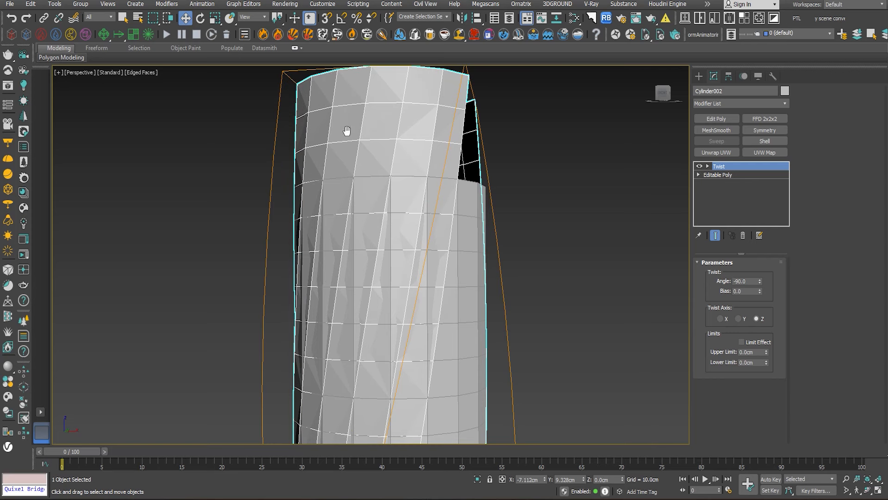
middle_drag(347, 131, 348, 154)
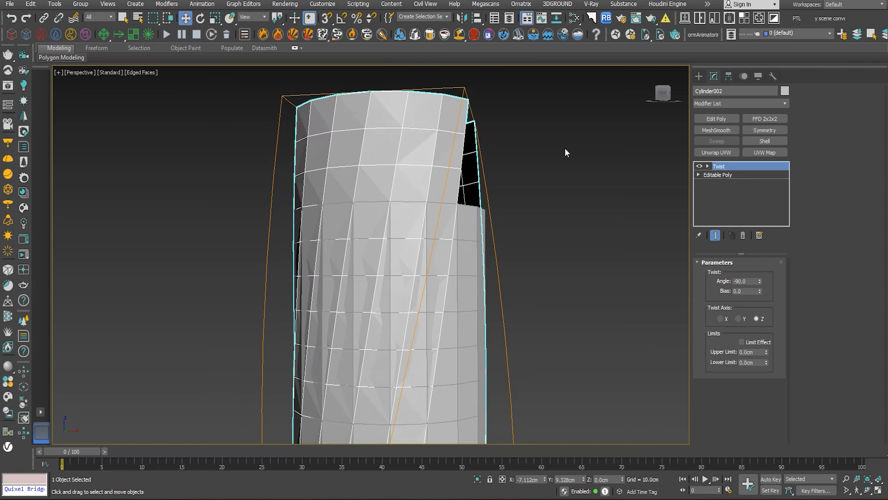
click(785, 103)
drag(791, 182, 800, 307)
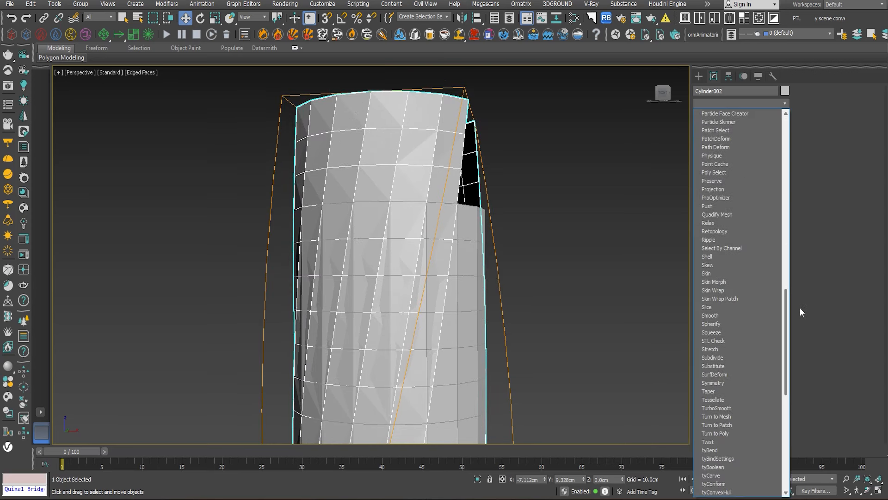
click(730, 315)
click(717, 276)
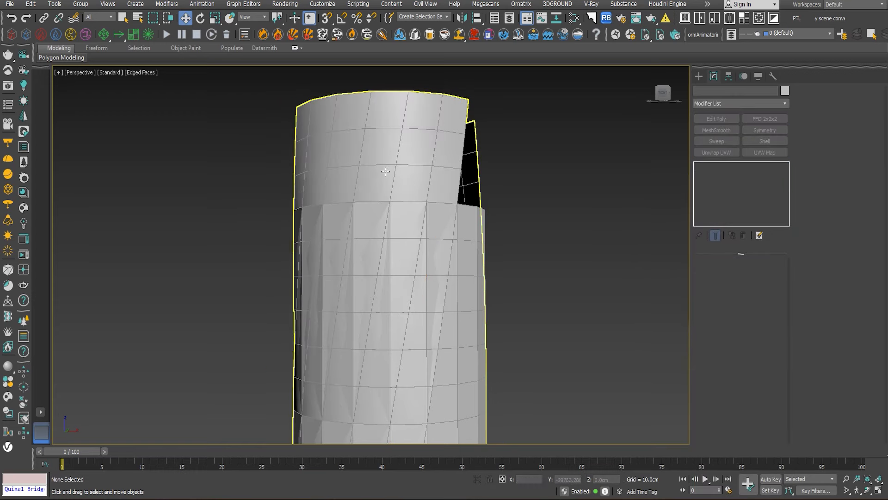
- Select the inner cylindrical tower and hide it so only the twisted walls remain in view
click(454, 237)
right_click(493, 202)
click(514, 165)
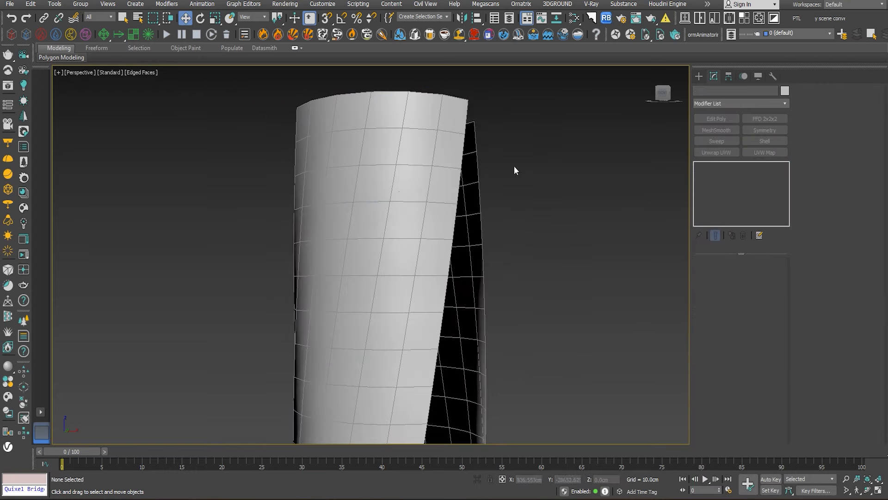
- At the base Editable Poly level, delete the full-height edge column of polygons on both walls along one opening, and leave polygon editing
alt+middle_drag(512, 246, 375, 188)
key(z)
click(375, 188)
click(720, 184)
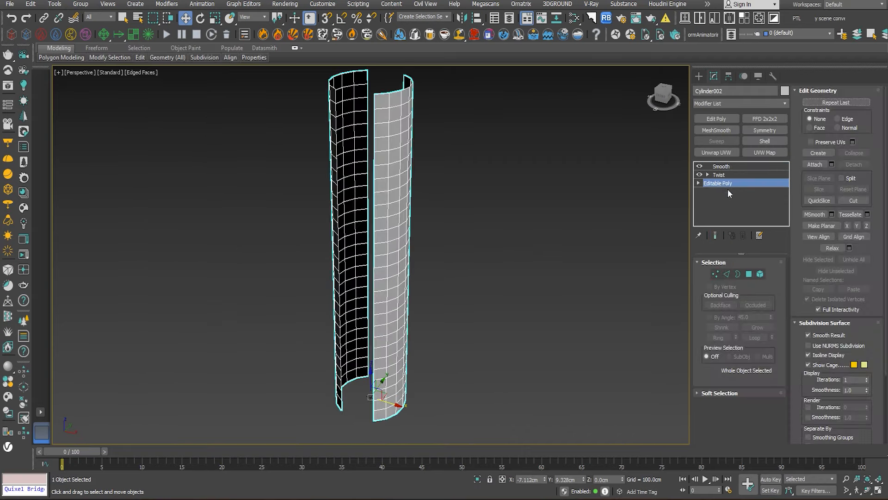
click(749, 274)
click(379, 103)
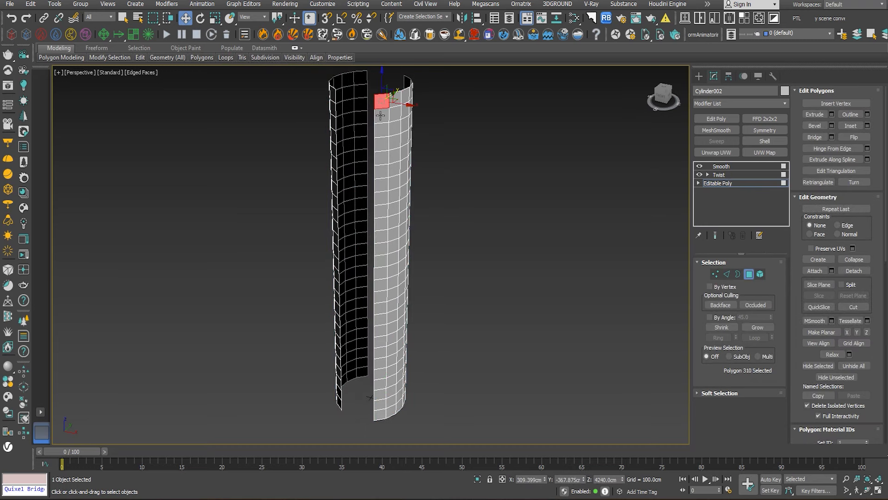
shift+click(381, 116)
ctrl+click(362, 82)
ctrl+shift+click(361, 91)
key(Delete)
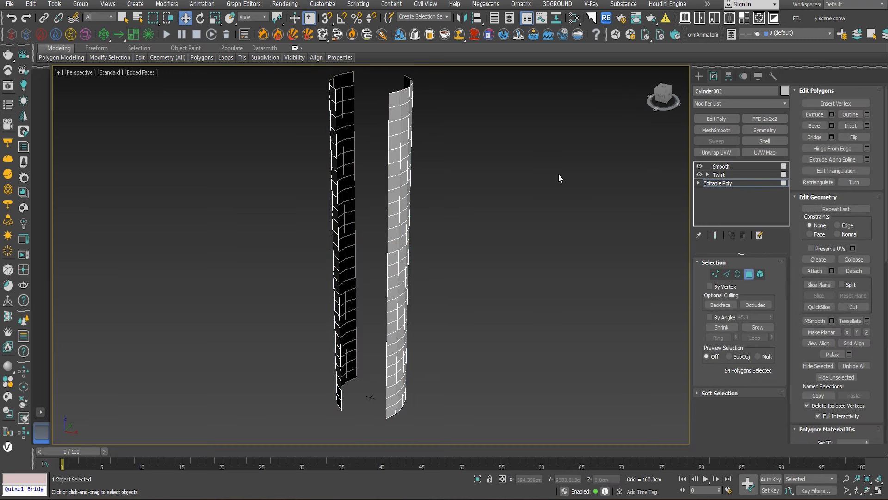
click(752, 276)
click(583, 250)
- Select the twisted walls again and add a Shell modifier to them
alt+middle_drag(545, 232, 383, 198)
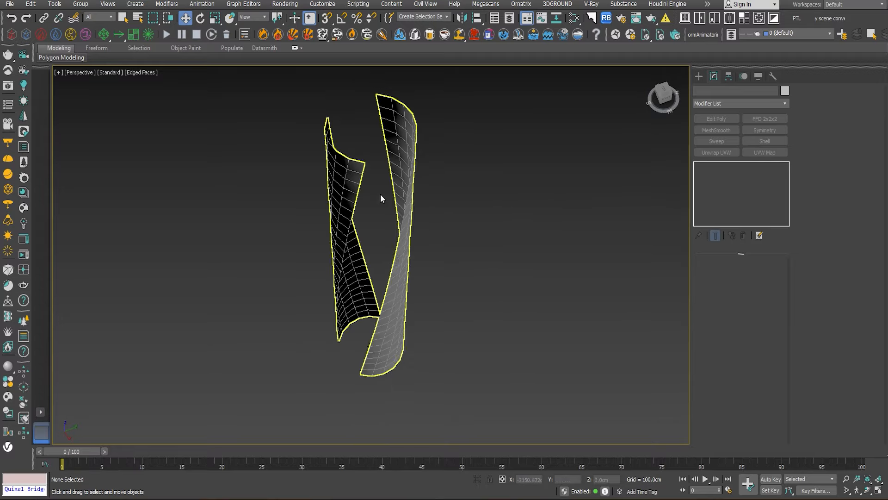
mouse_move(415, 164)
alt+middle_down()
mouse_move(476, 147)
mouse_move(415, 164)
alt+middle_up()
click(416, 164)
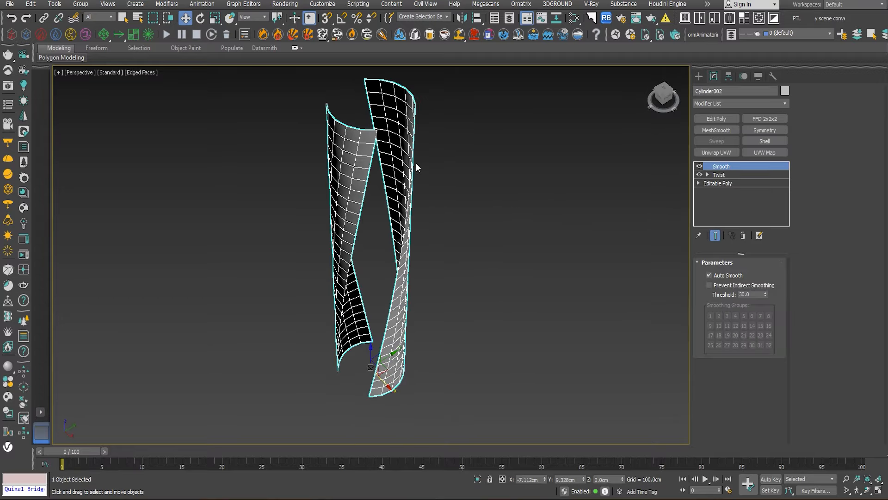
alt+middle_drag(473, 177, 532, 175)
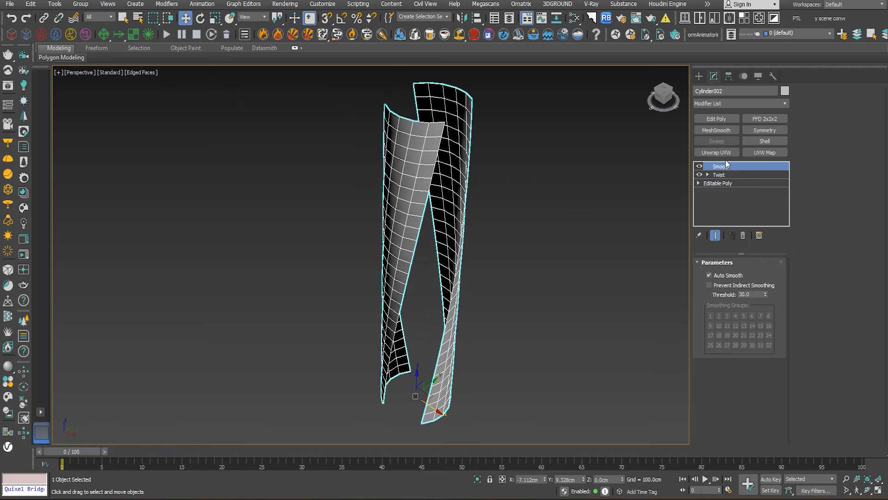
click(767, 141)
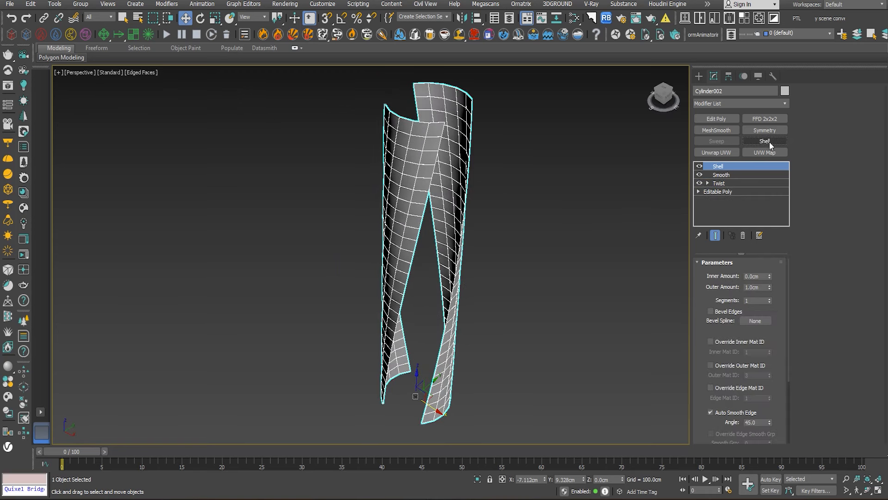
- Try thickening the walls inward, with the shell's outer amount at 0 and a raised inner amount
right_click(770, 289)
drag(769, 277, 742, 120)
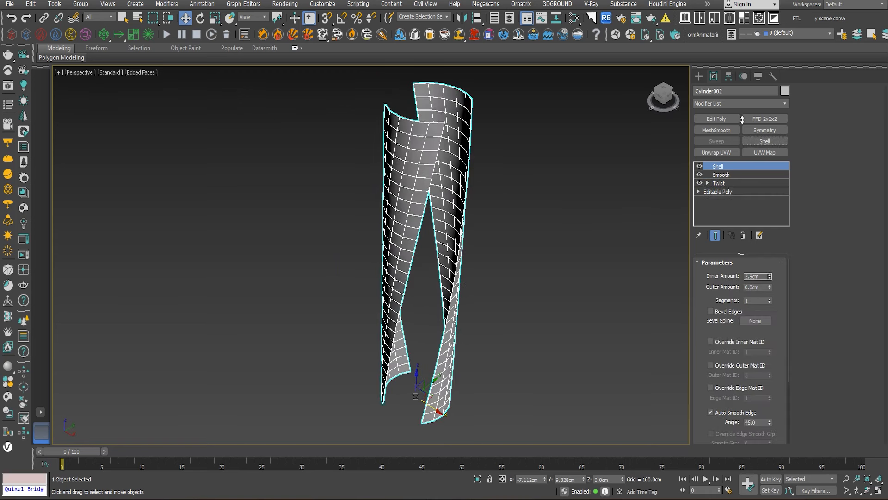
scroll(422, 169, up, 4)
middle_drag(422, 169, 410, 358)
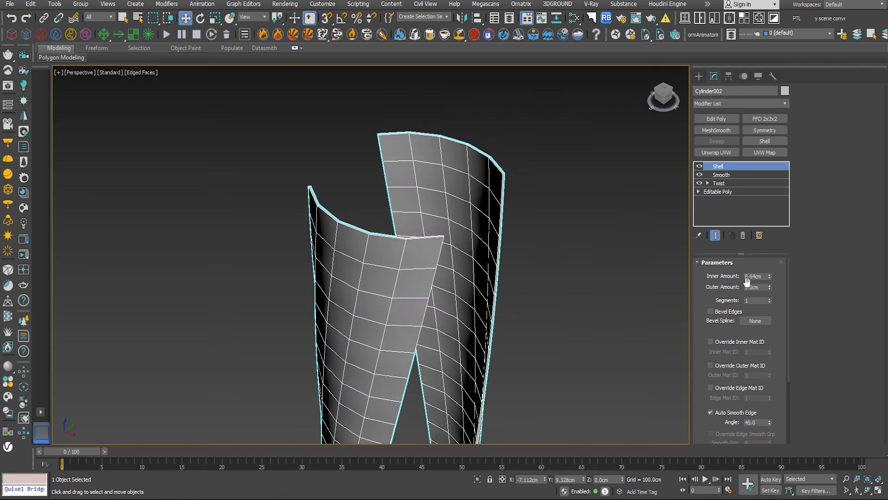
- Reset the shell's inner amount to 0 cm and thicken the walls outward with an outer amount of 60 cm
right_click(770, 276)
drag(770, 287, 769, 169)
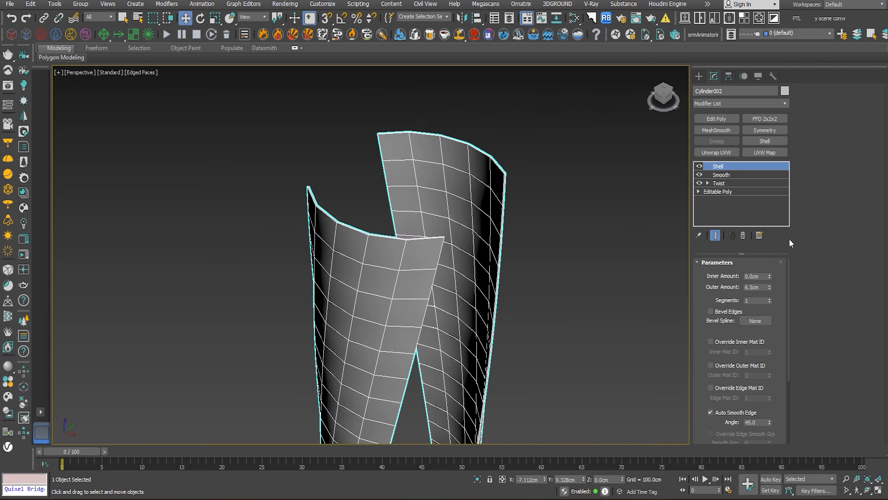
text(20)
key(Return)
middle_drag(649, 319, 623, 321)
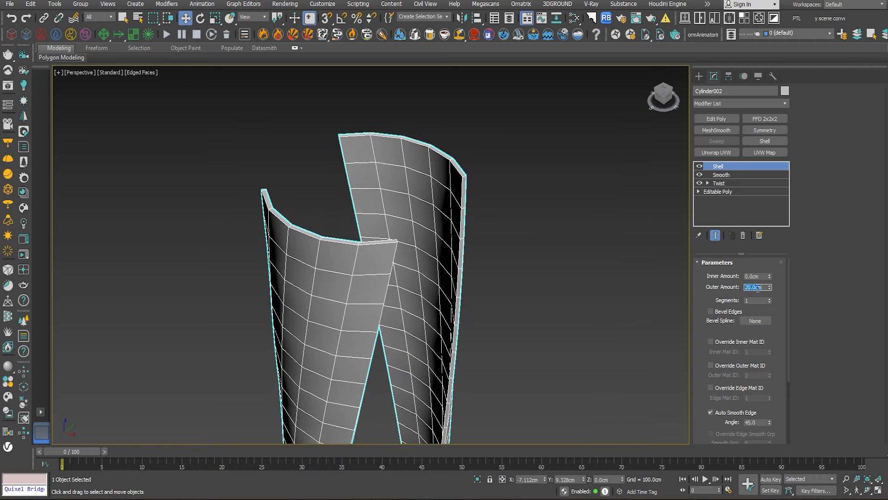
middle_drag(563, 256, 577, 259)
click(577, 259)
scroll(453, 173, up, 3)
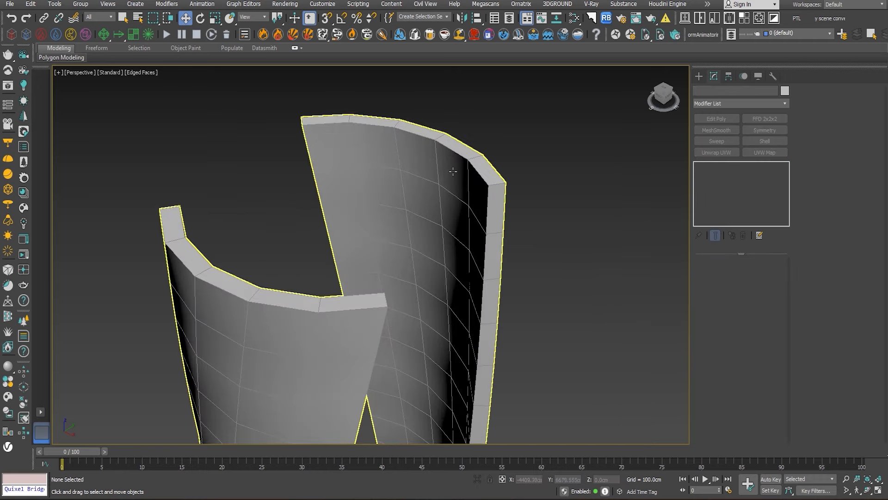
- Add an Edit Poly modifier above the shell on the walls and select all of their edges
click(453, 173)
alt+middle_drag(495, 202, 481, 169)
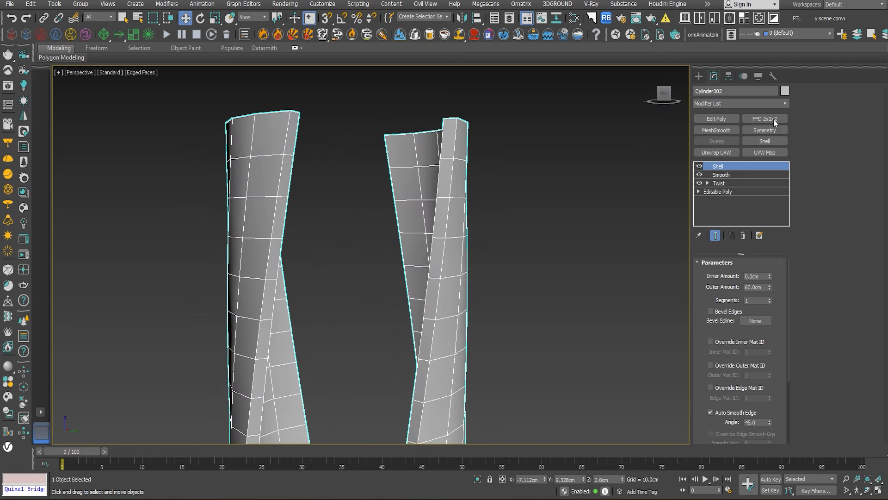
click(723, 119)
click(825, 102)
key(ctrl+a)
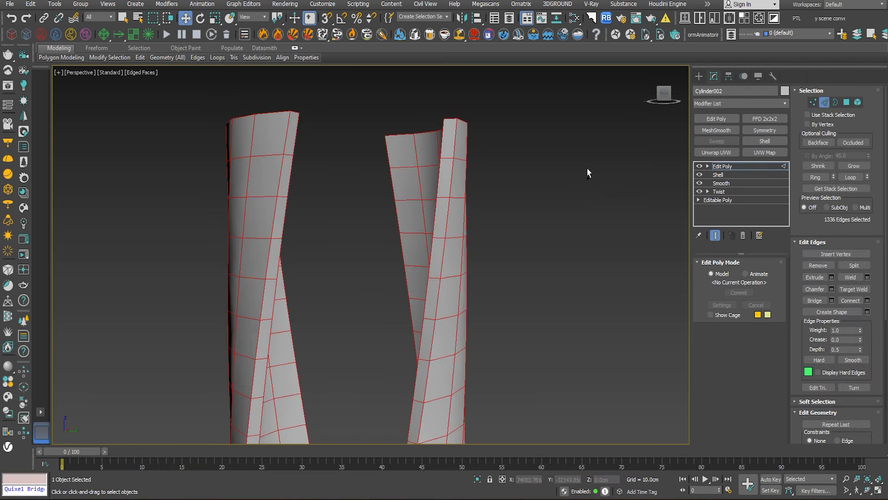
- Start extruding all selected edges with a height of about 31.8 cm and a width of 10 cm
scroll(335, 160, up, 3)
mouse_move(335, 160)
alt+middle_down()
mouse_move(391, 166)
mouse_move(326, 163)
alt+middle_up()
middle_drag(326, 163, 329, 191)
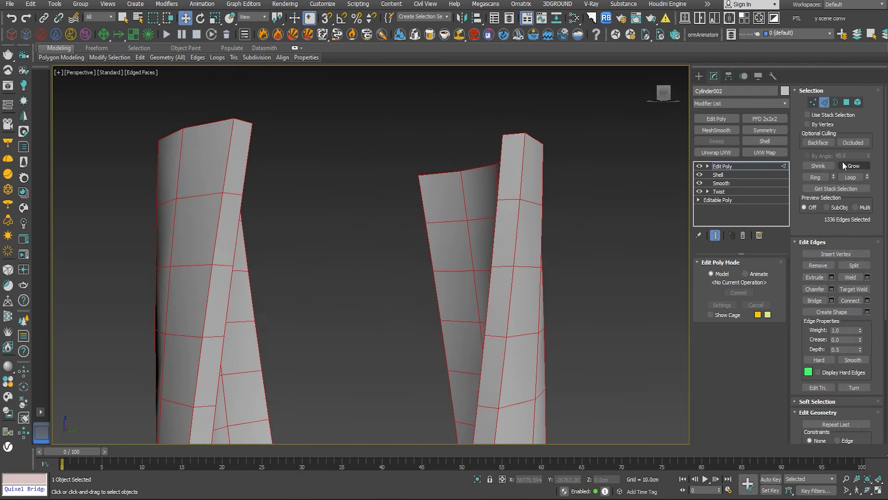
click(832, 277)
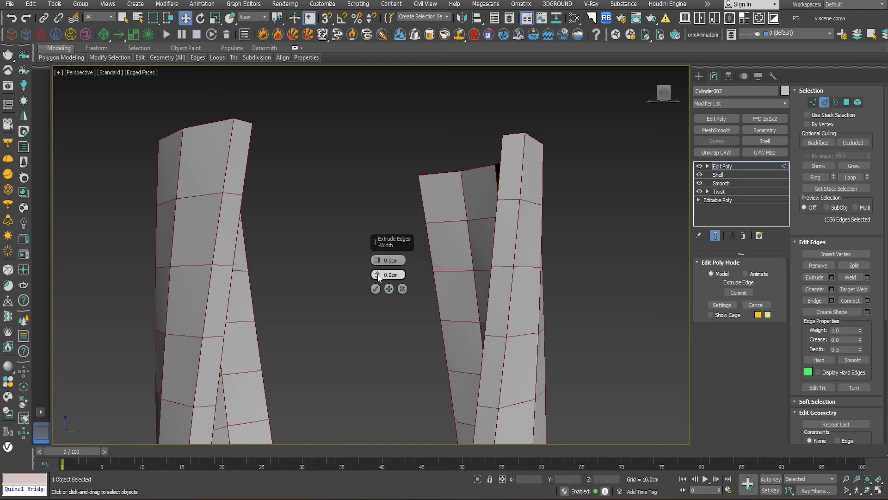
drag(378, 262, 407, 111)
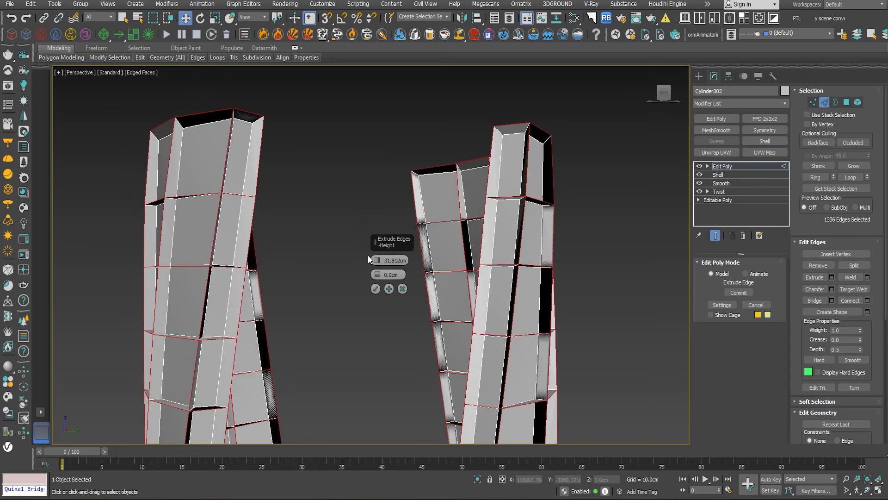
double_click(391, 275)
text(10)
key(Return)
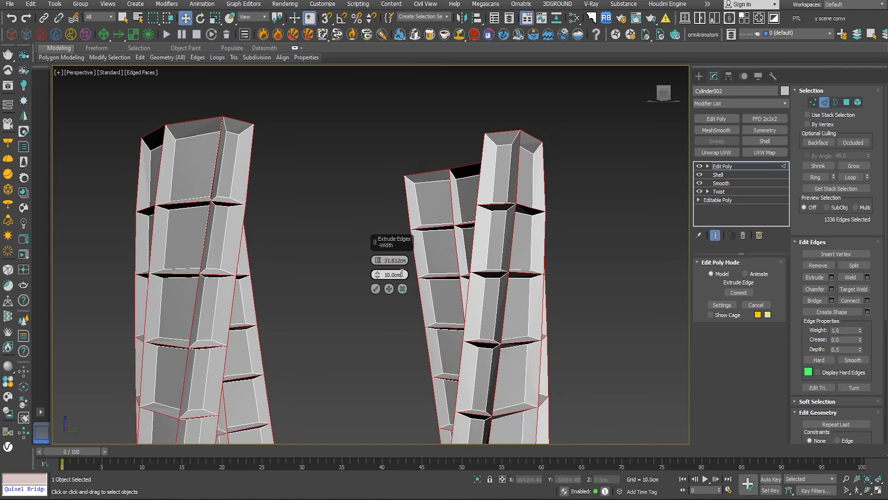
- Set the edge extrusion to a height of -2 cm and a width of 0.5 cm, and apply it as panel grooves
key(Return)
scroll(457, 256, up, 5)
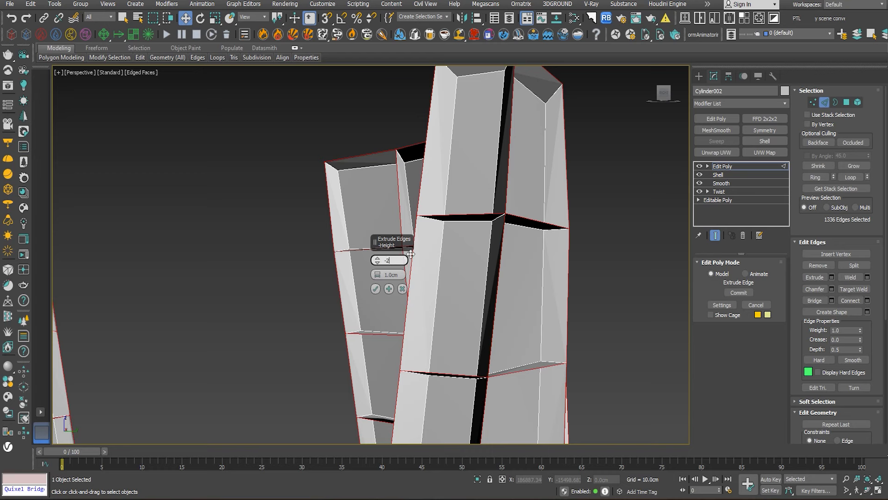
key(Return)
scroll(470, 238, up, 5)
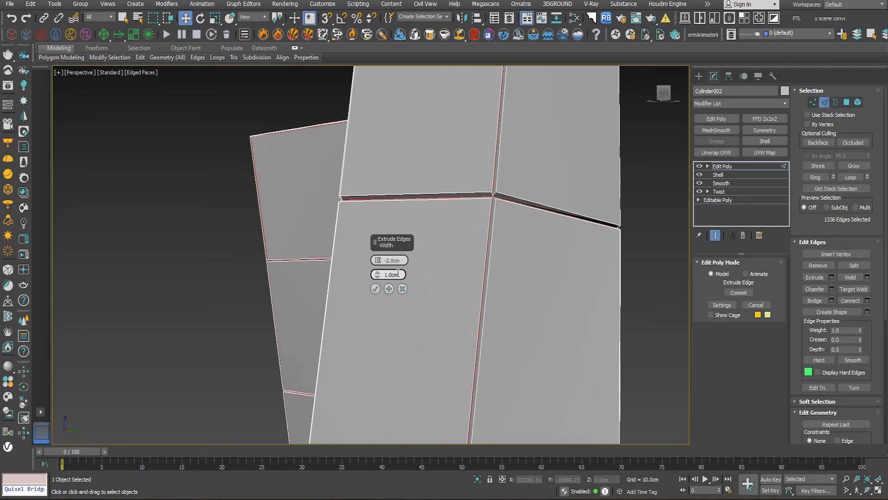
text(0.5)
key(Return)
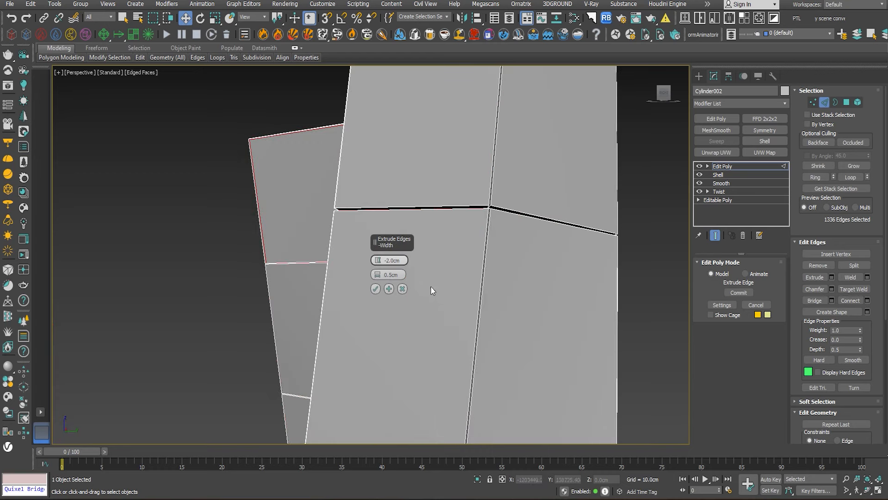
click(375, 288)
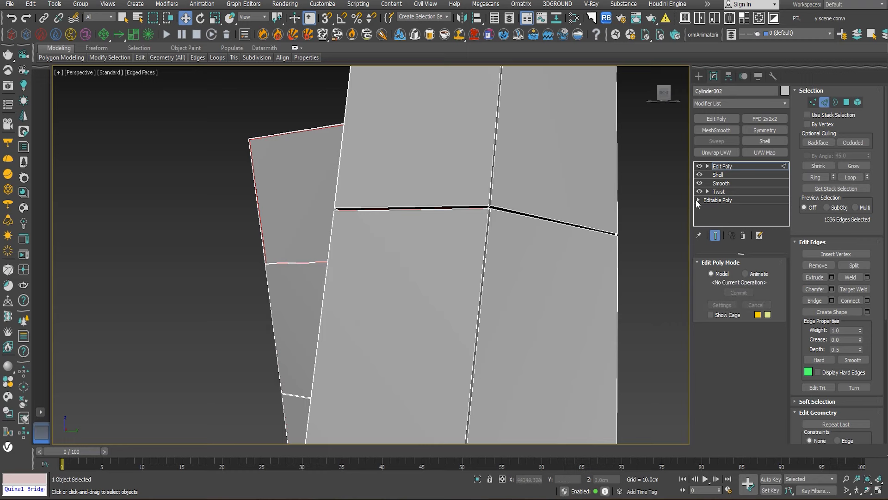
- Leave edge editing on the grooved walls, deselect them and unhide all hidden objects
click(728, 166)
click(634, 241)
key(z)
mouse_move(554, 260)
alt+middle_down()
mouse_move(621, 268)
mouse_move(556, 278)
alt+middle_up()
right_click(484, 190)
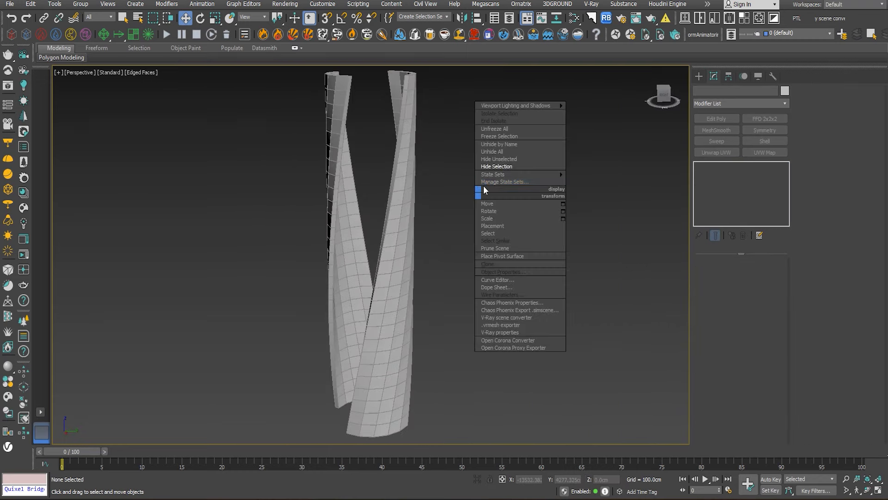
click(500, 153)
- Select the base box under the tower and check its dimensions against the tower's footprint
middle_drag(505, 268, 610, 195)
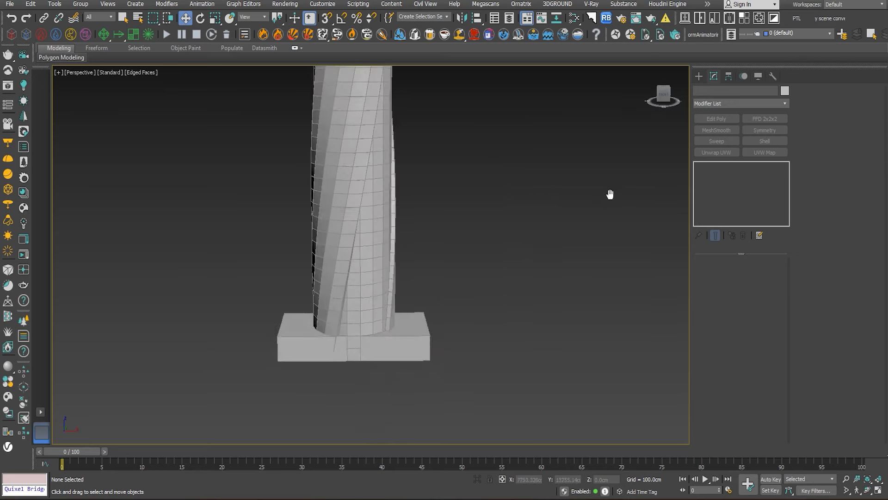
click(382, 345)
scroll(391, 347, up, 4)
scroll(381, 319, down, 3)
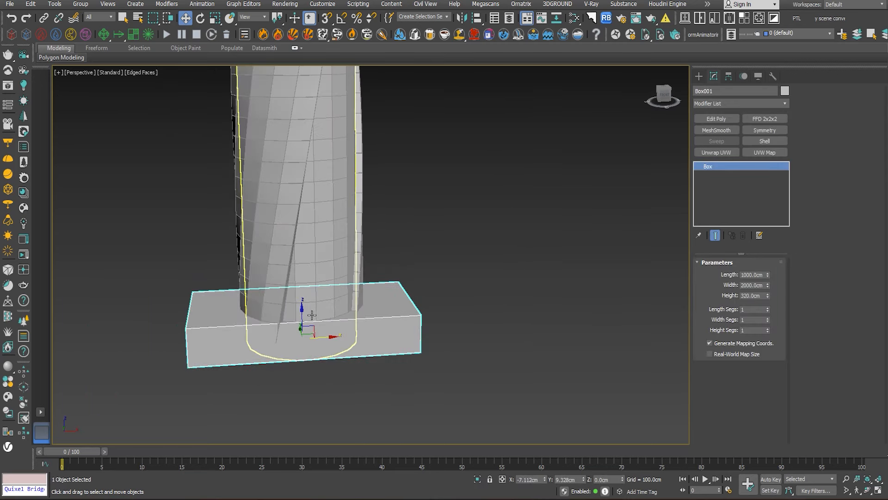
mouse_move(301, 311)
mouse_down()
mouse_move(301, 386)
mouse_move(302, 328)
mouse_up()
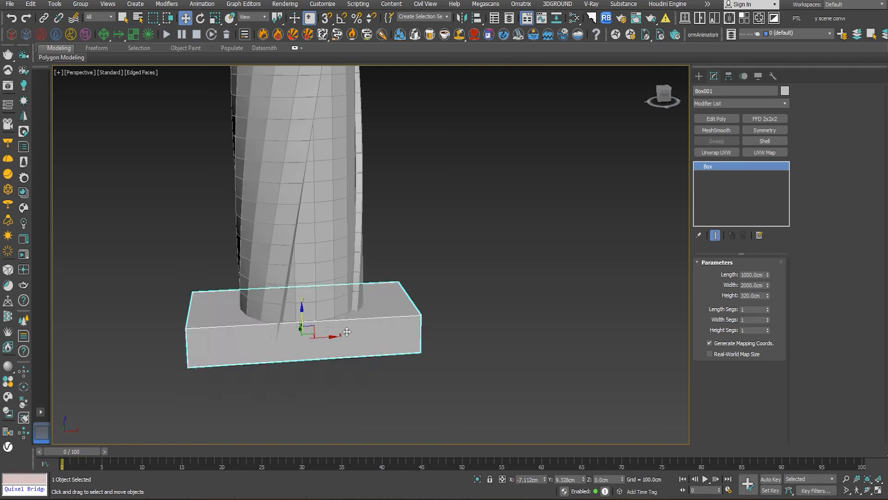
- Select the tower cylinder together with the twisted walls and group them under the default name
scroll(355, 390, down, 3)
alt+middle_drag(354, 389, 410, 295)
drag(410, 291, 347, 287)
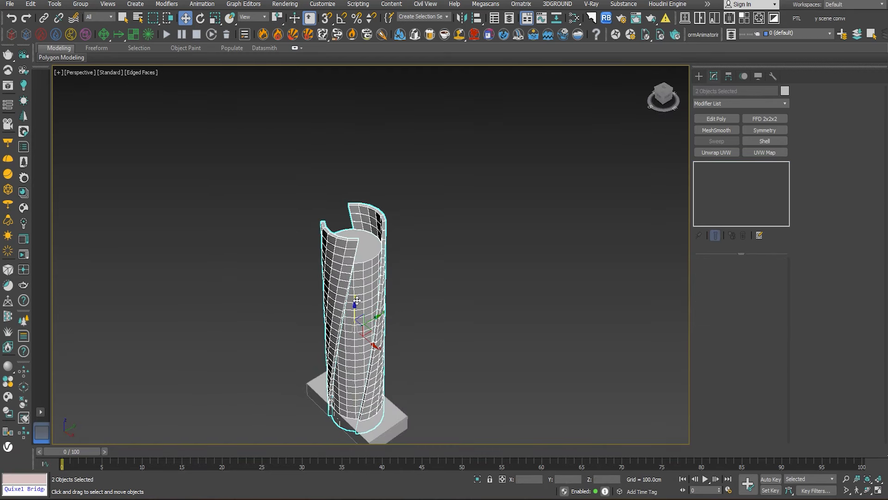
alt+middle_drag(361, 319, 426, 302)
right_click(393, 284)
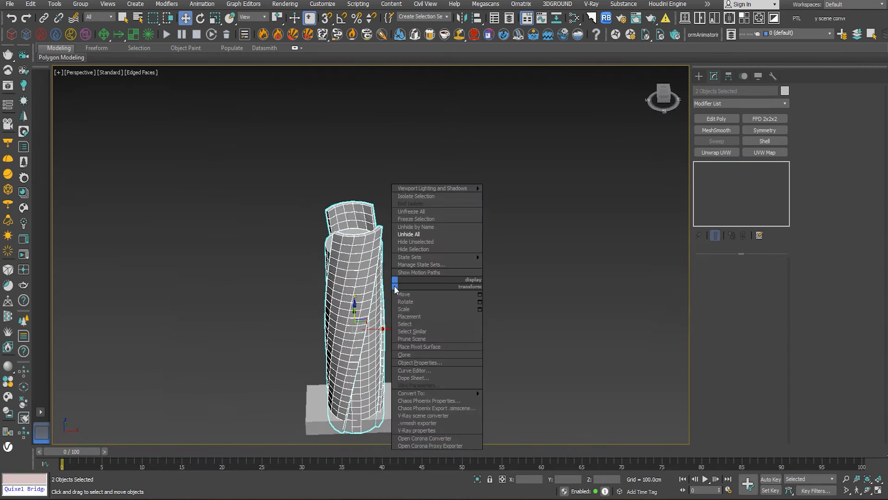
click(84, 5)
click(105, 20)
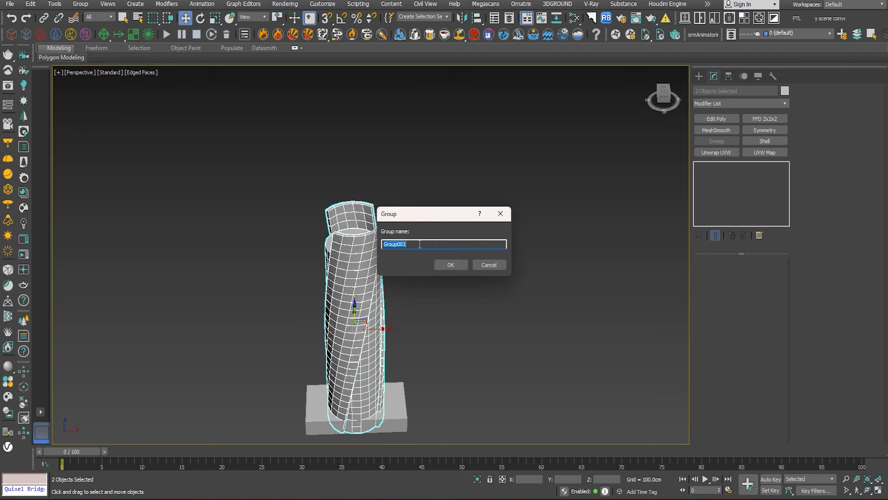
click(451, 265)
middle_drag(452, 268, 457, 229)
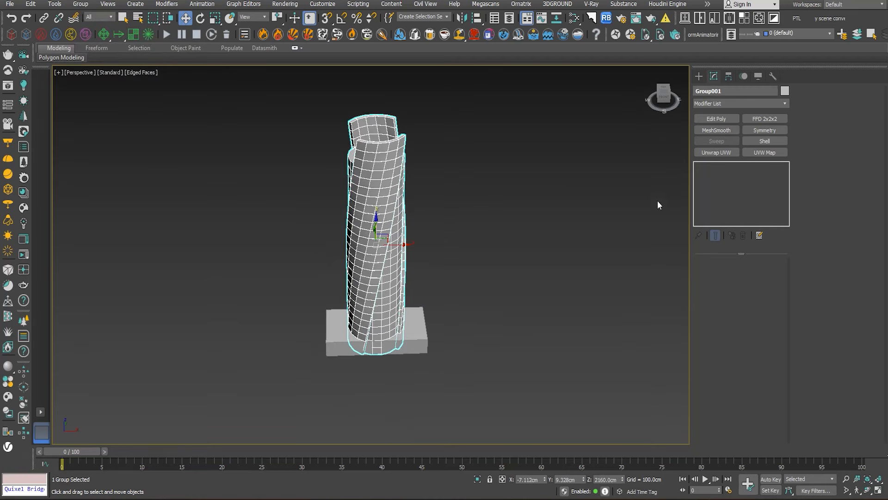
- Apply an FFD 2x2x2 modifier to the group and stretch its control points on both sides, snapping them to the base box's ends
click(770, 119)
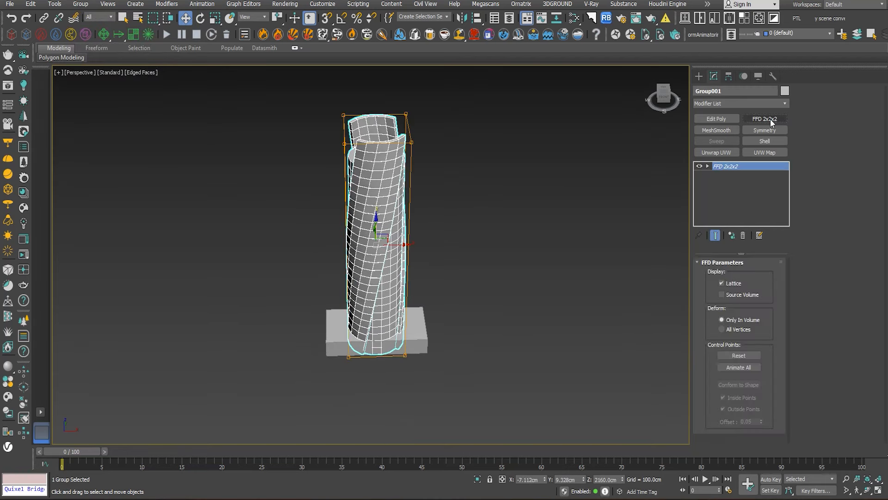
click(702, 174)
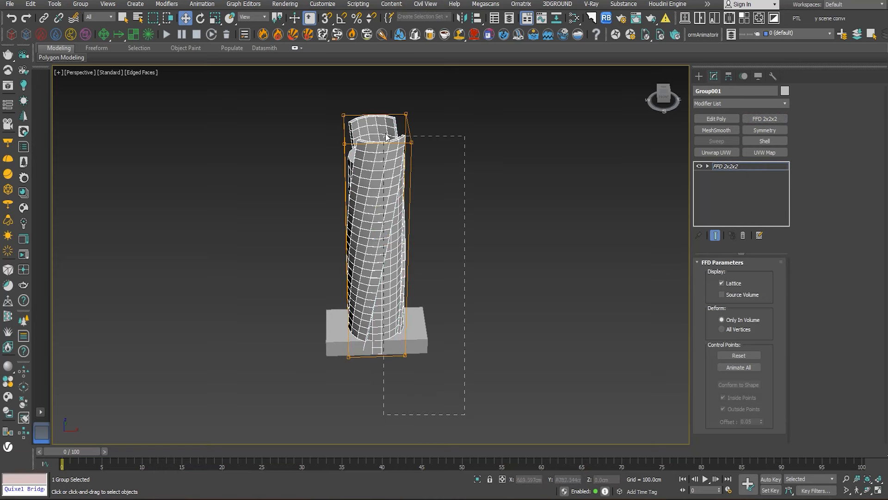
key(s)
mouse_move(430, 242)
mouse_down()
mouse_move(427, 354)
mouse_move(427, 346)
mouse_up()
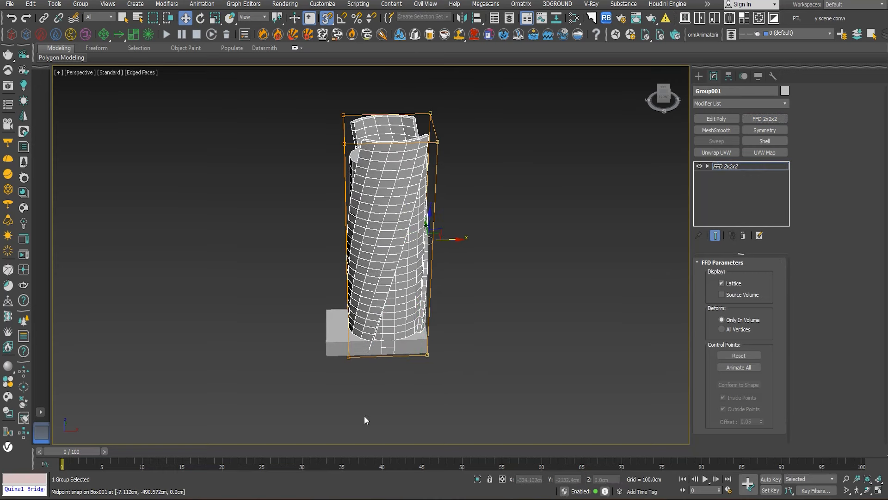
drag(271, 93, 271, 93)
drag(368, 241, 328, 341)
key(s)
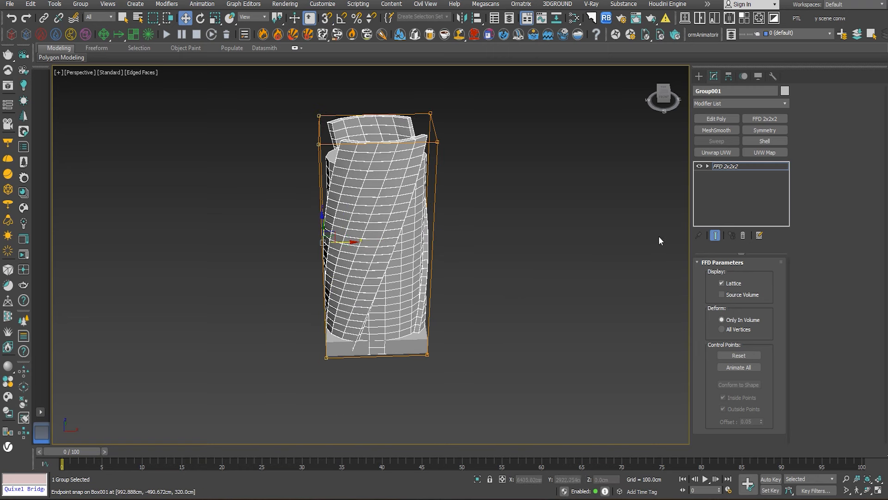
click(726, 168)
click(523, 231)
scroll(454, 291, up, 3)
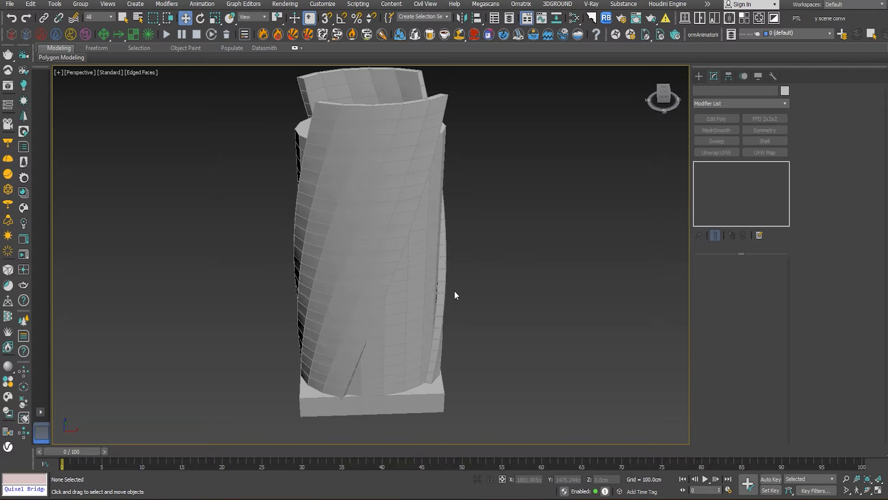
alt+middle_drag(454, 291, 555, 258)
- Open the group, select the twisted walls and edit the outer amount of their Shell modifier
click(423, 98)
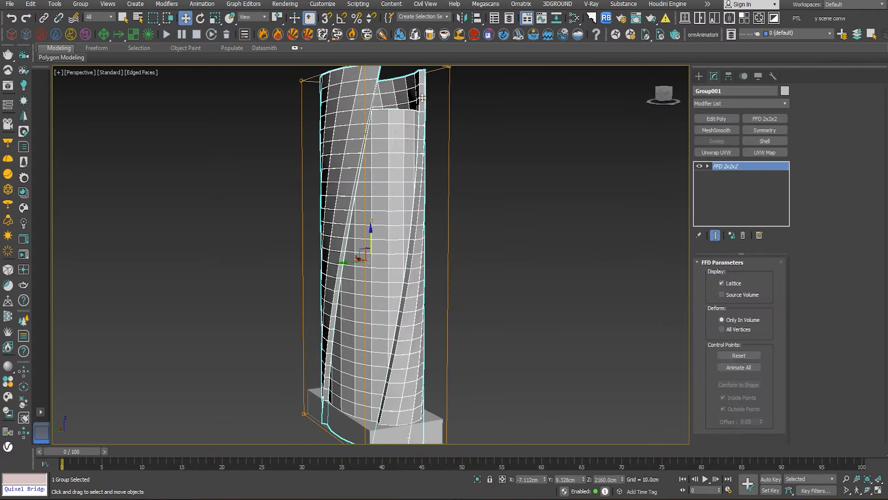
click(81, 4)
click(87, 35)
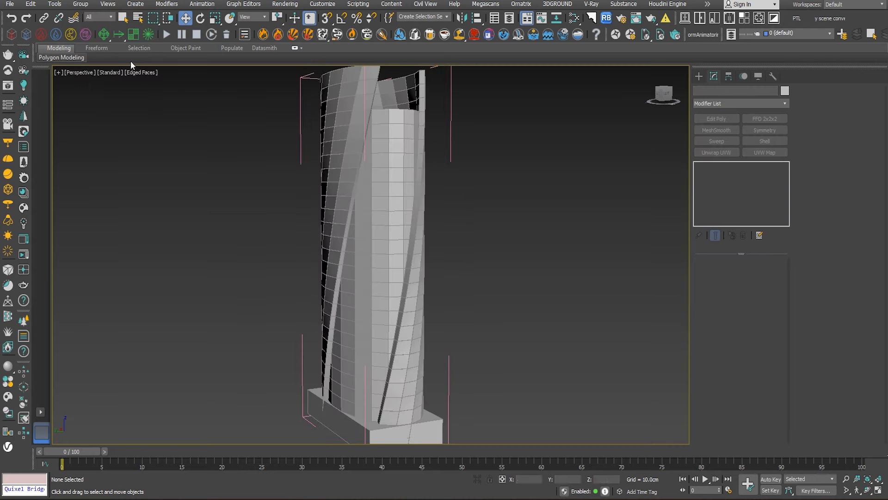
click(415, 83)
alt+middle_drag(509, 218, 490, 215)
click(730, 183)
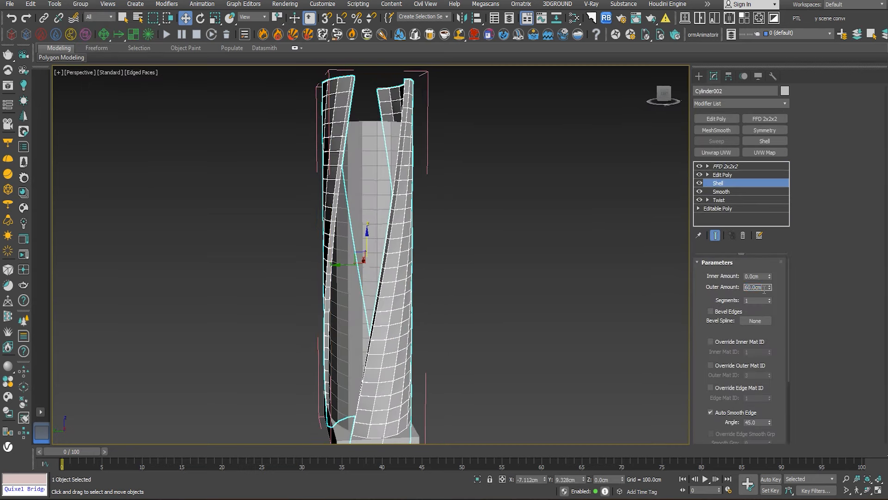
key(Return)
middle_drag(515, 190, 515, 214)
click(515, 214)
scroll(371, 131, up, 3)
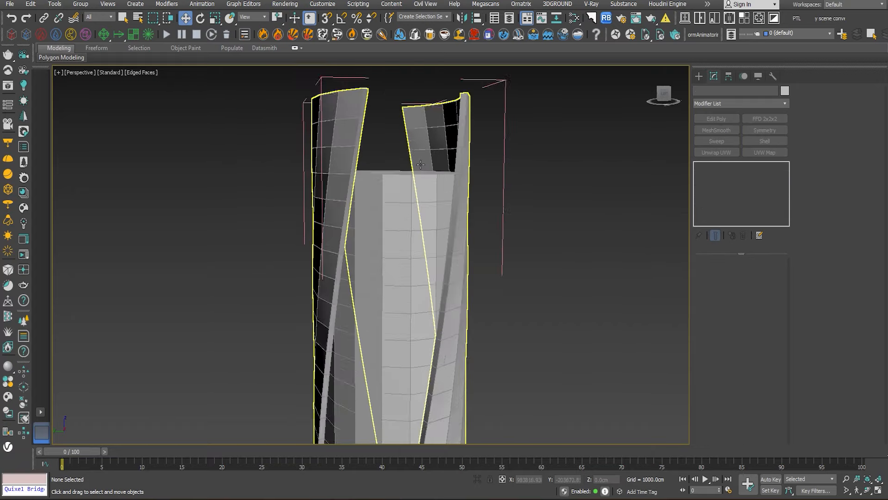
scroll(420, 164, down, 2)
alt+middle_drag(448, 160, 416, 165)
- Enter polygon editing on the walls' base Editable Poly, accepting the topology change, with the stack's end result shown
click(414, 167)
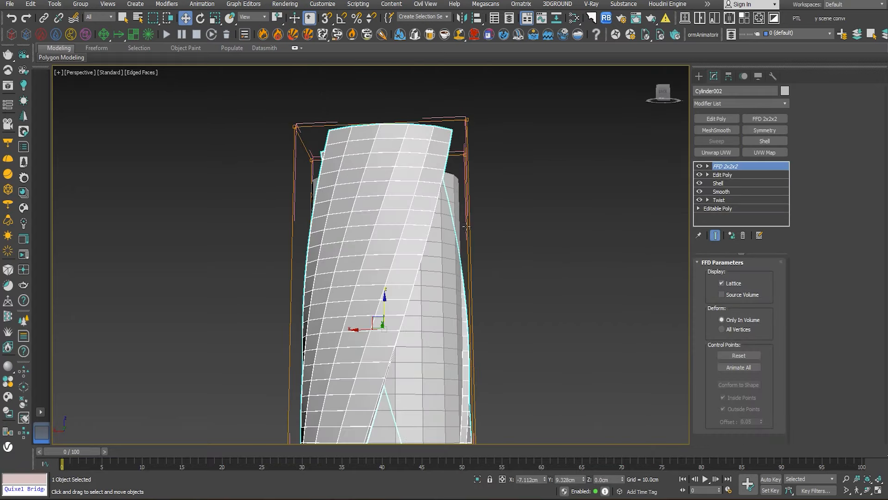
scroll(477, 257, down, 4)
alt+middle_drag(478, 257, 489, 230)
scroll(523, 245, up, 2)
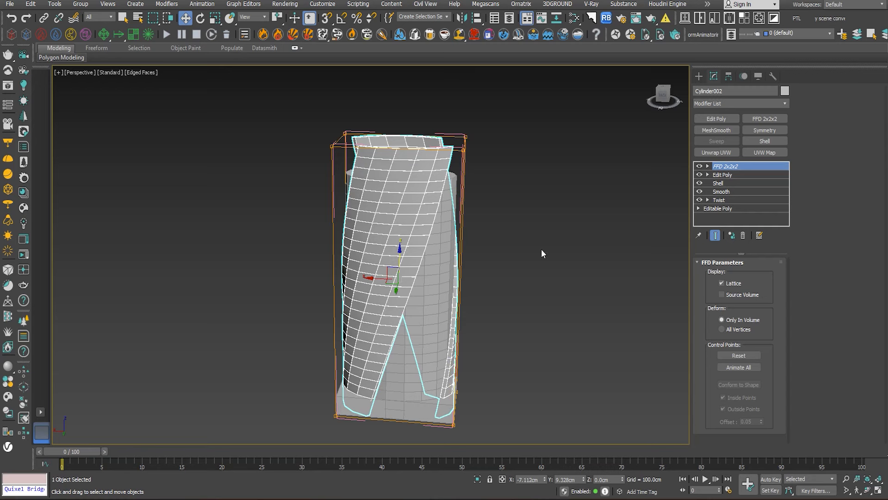
click(718, 209)
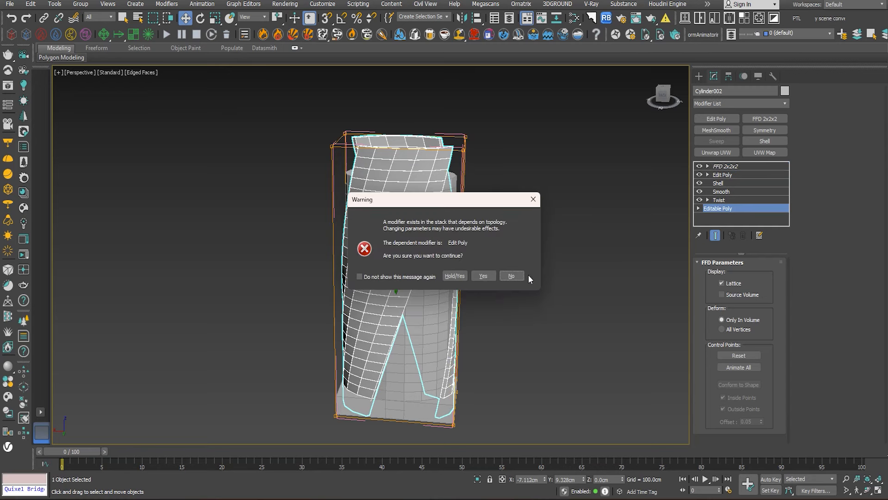
click(484, 276)
click(749, 274)
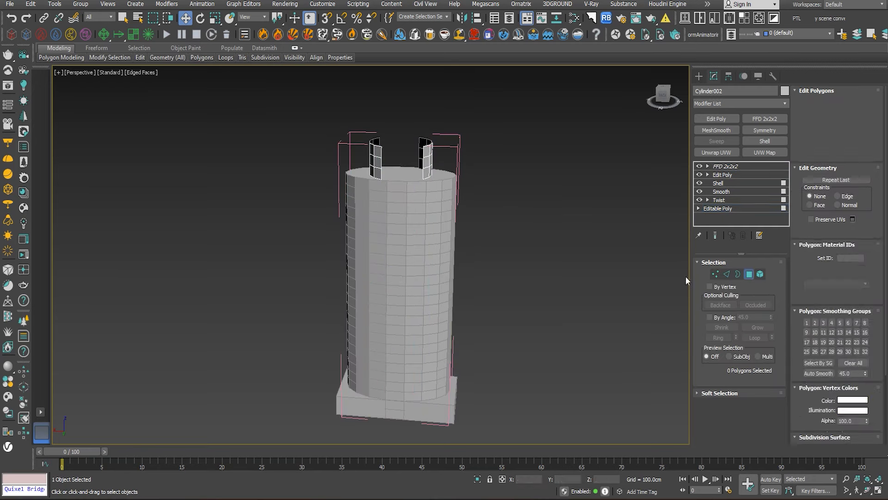
click(715, 235)
- Try rotating the selected wall polygons about the vertical axis, with the end result shown and hidden
key(e)
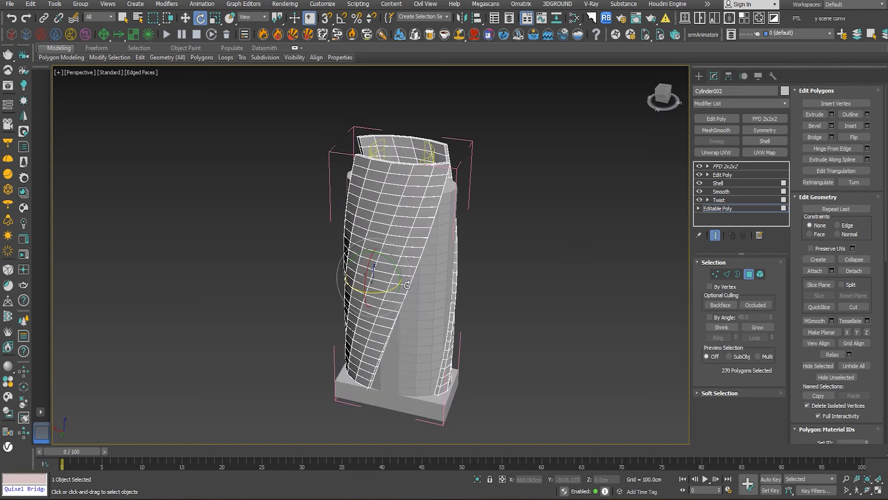
drag(380, 290, 347, 290)
key(ctrl+z)
click(275, 19)
click(272, 50)
click(715, 235)
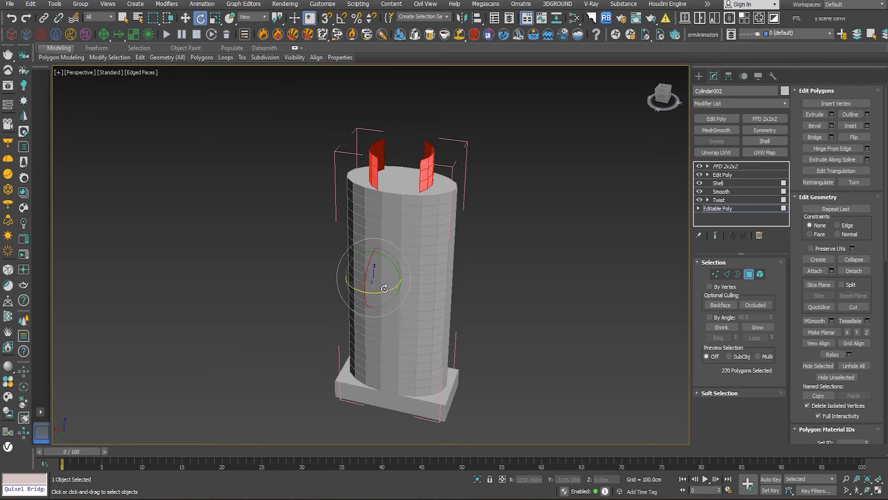
drag(384, 288, 410, 293)
key(ctrl+z)
- Set the rotation pivot to the transform coordinate center at the tower's axis, test a rotation and show the end result again
click(279, 20)
click(279, 49)
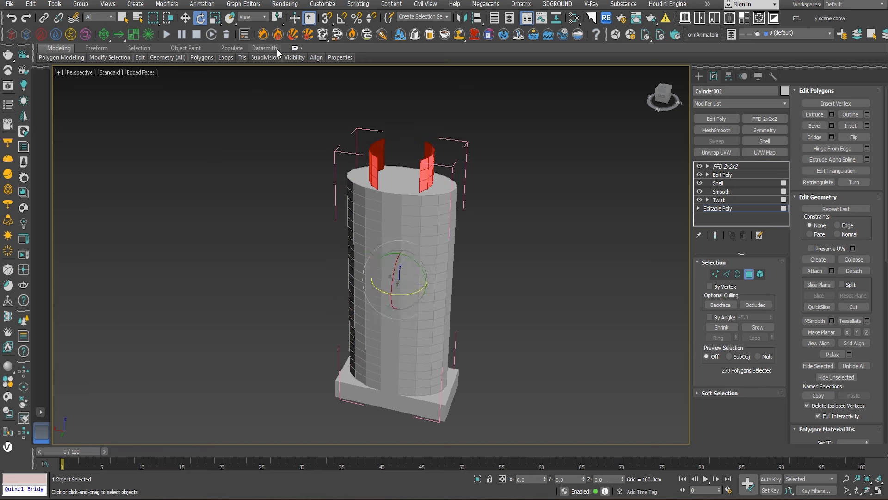
drag(414, 294, 549, 306)
key(ctrl+z)
click(715, 236)
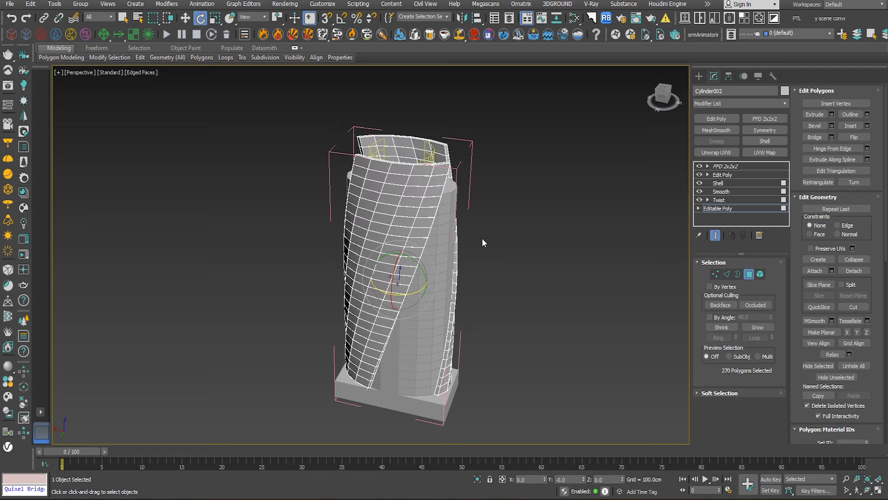
- Rotate the wall polygons around the tower's vertical axis to reposition the twisted walls, and leave polygon editing
drag(406, 299, 265, 270)
alt+middle_drag(328, 265, 347, 309)
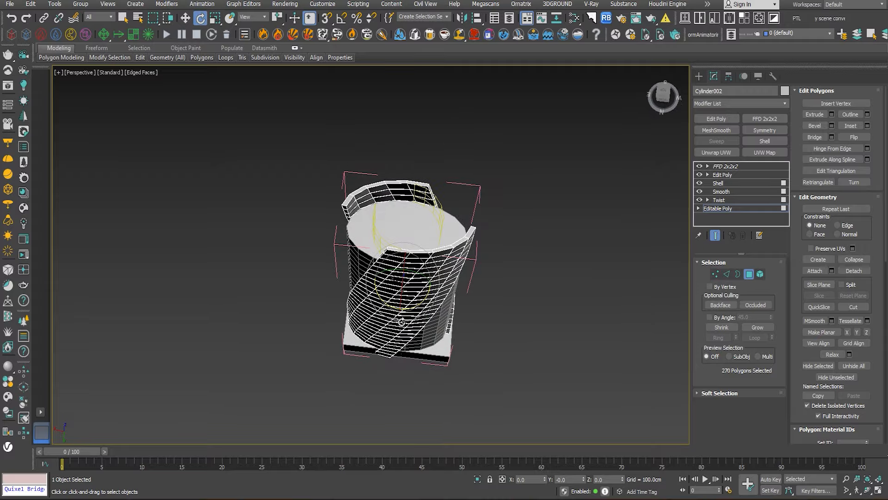
drag(386, 306, 471, 302)
alt+middle_drag(476, 299, 507, 204)
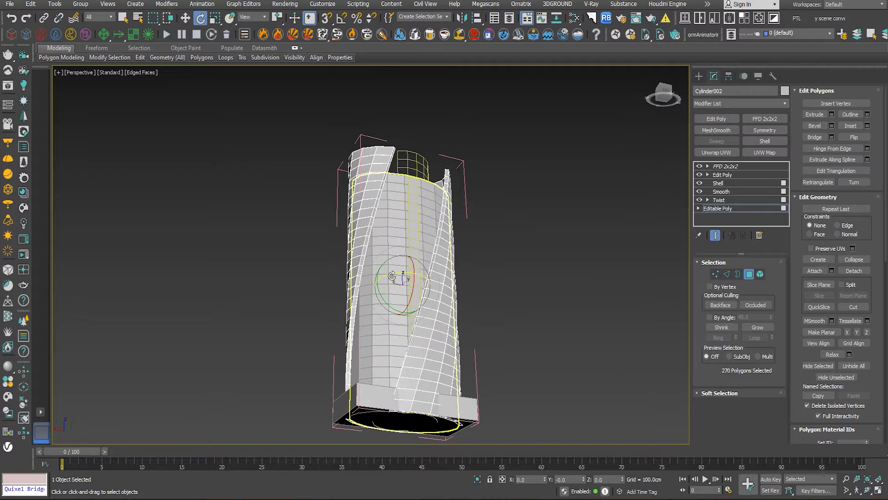
drag(392, 276, 392, 276)
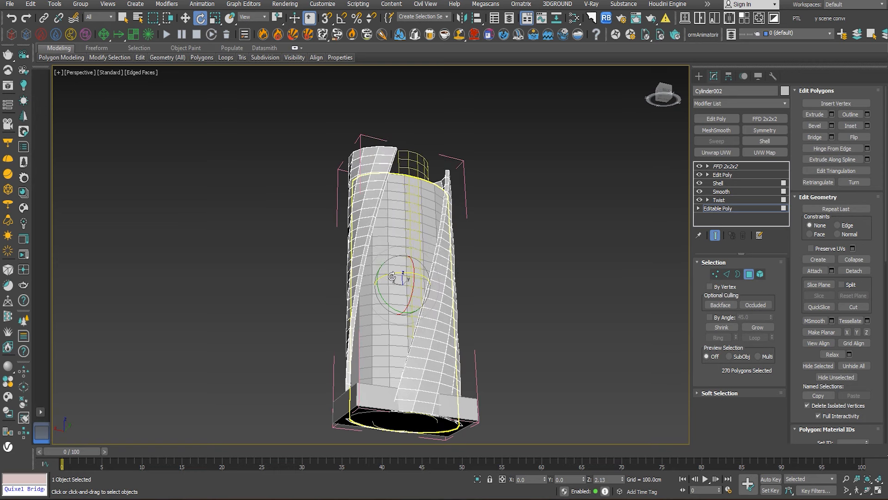
click(753, 273)
click(593, 261)
scroll(579, 260, up, 2)
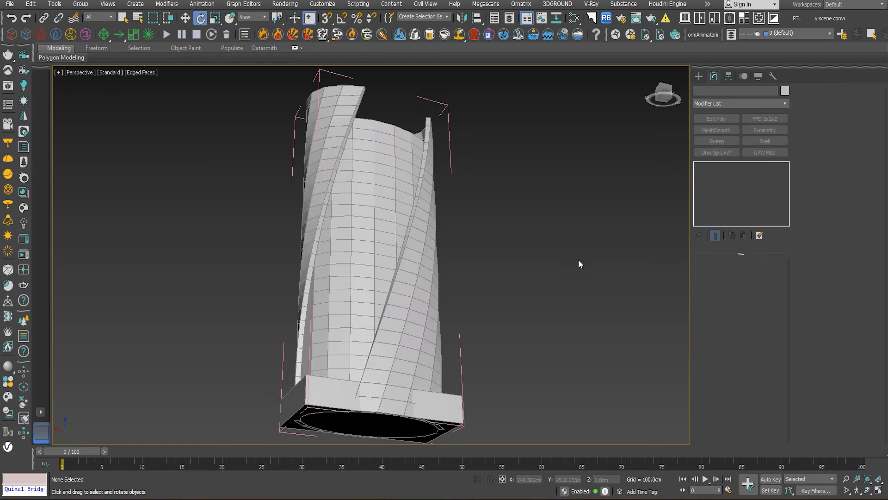
alt+middle_drag(579, 260, 525, 303)
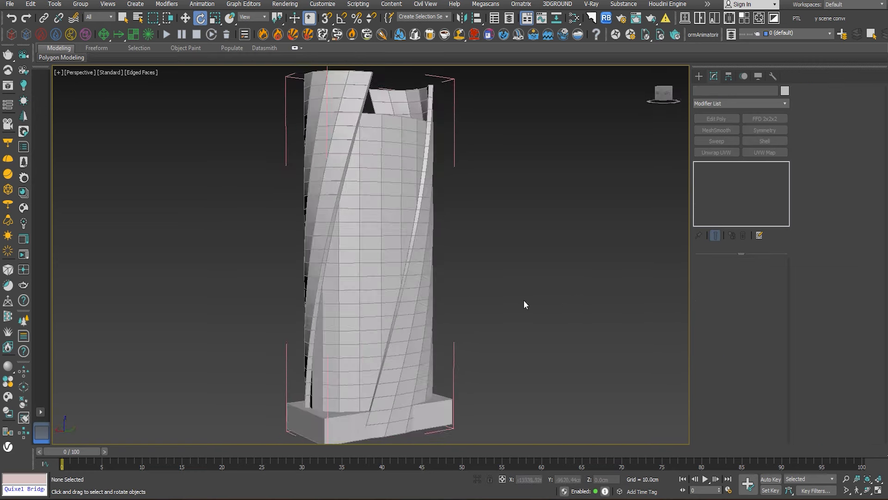
- Add an Edit Poly modifier above the FFD on the inner tower cylinder and switch to edge editing
click(417, 169)
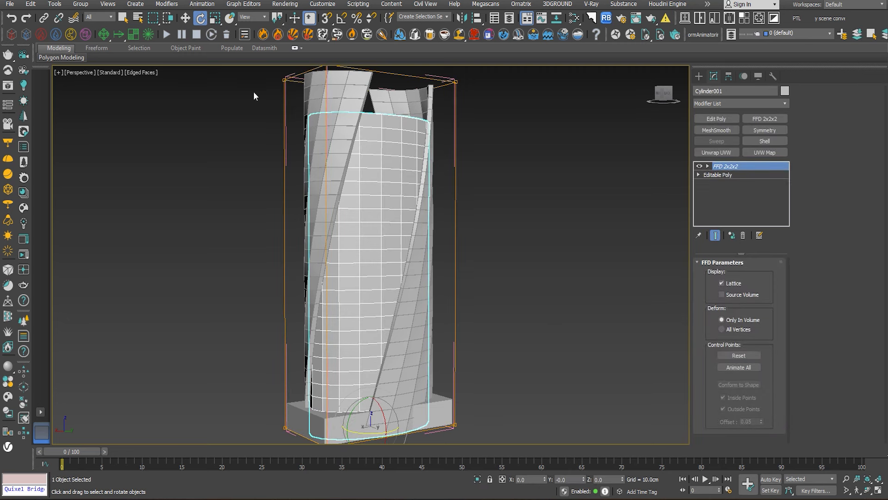
click(81, 4)
click(614, 138)
click(718, 119)
click(824, 102)
- Extend the edge selection to every horizontal floor edge loop around the inner tower cylinder
scroll(394, 140, up, 4)
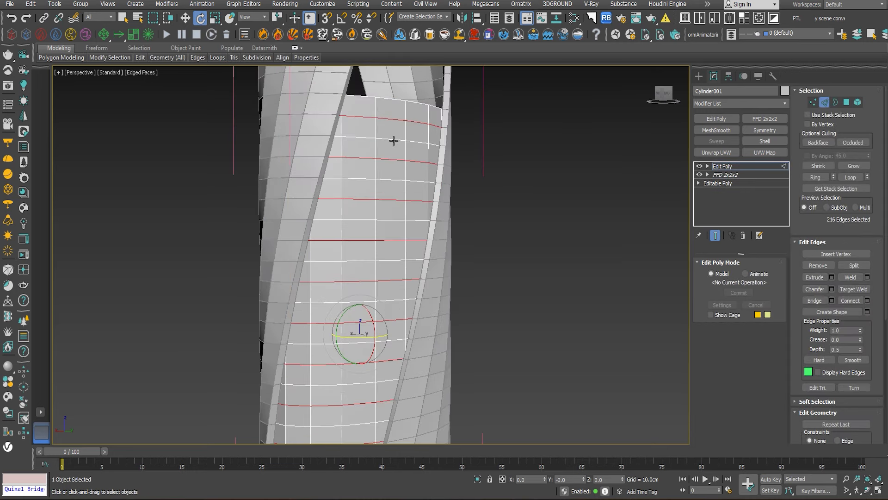
ctrl+double_click(384, 138)
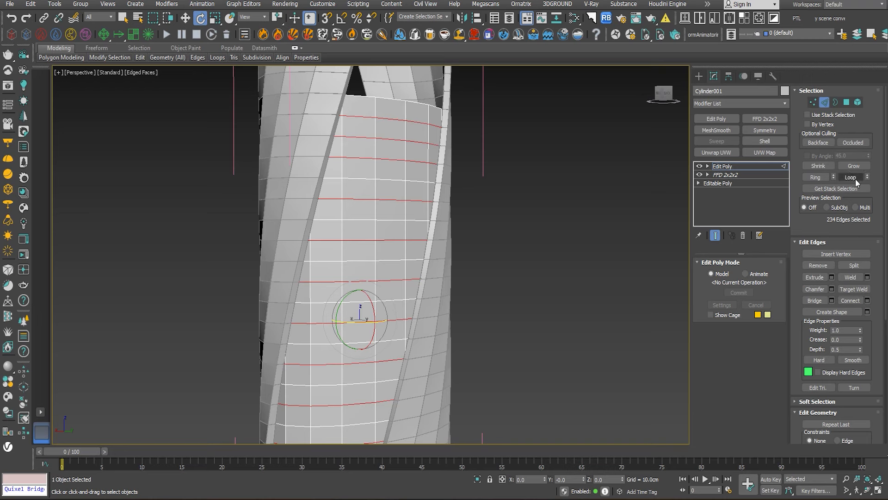
click(816, 179)
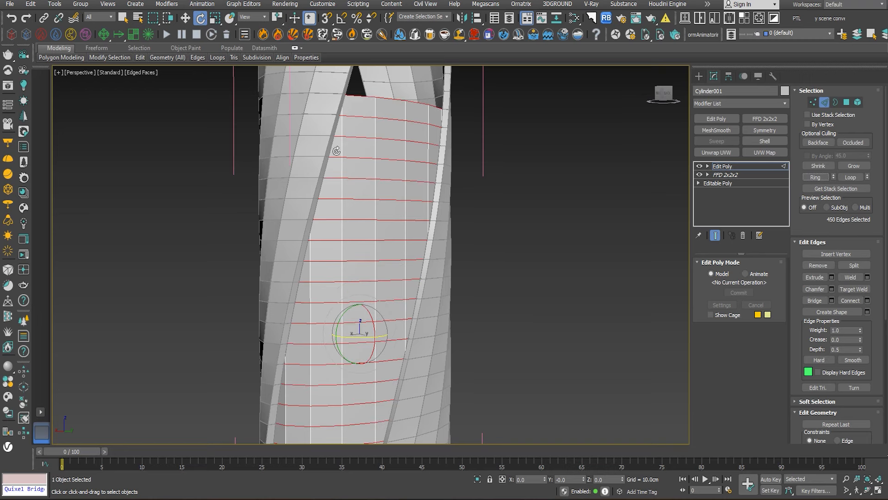
alt+middle_drag(317, 194, 259, 194)
middle_drag(462, 309, 485, 192)
alt+middle_drag(485, 193, 508, 202)
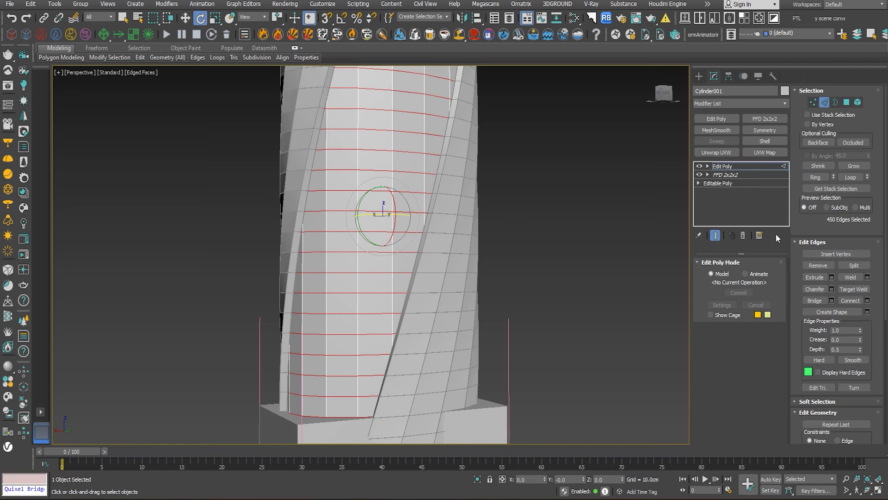
- Create a linear shape from the selected floor edges of the inner tower cylinder and leave edge editing
click(867, 312)
click(471, 248)
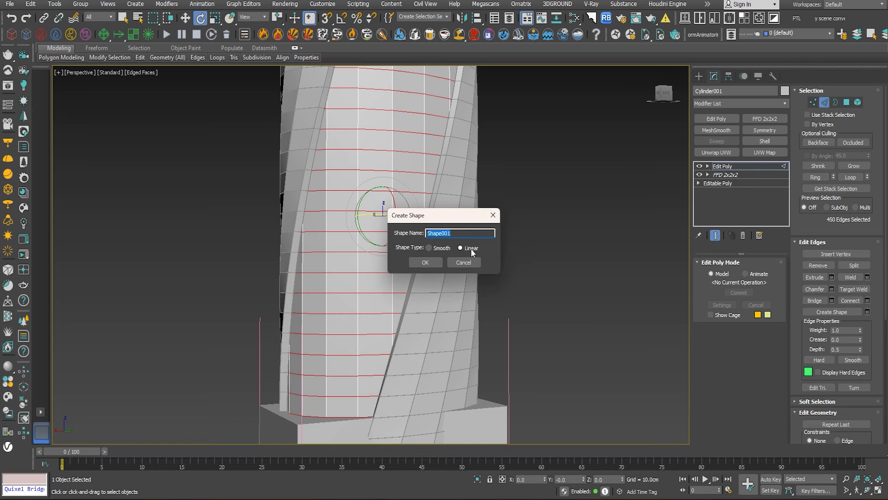
click(426, 262)
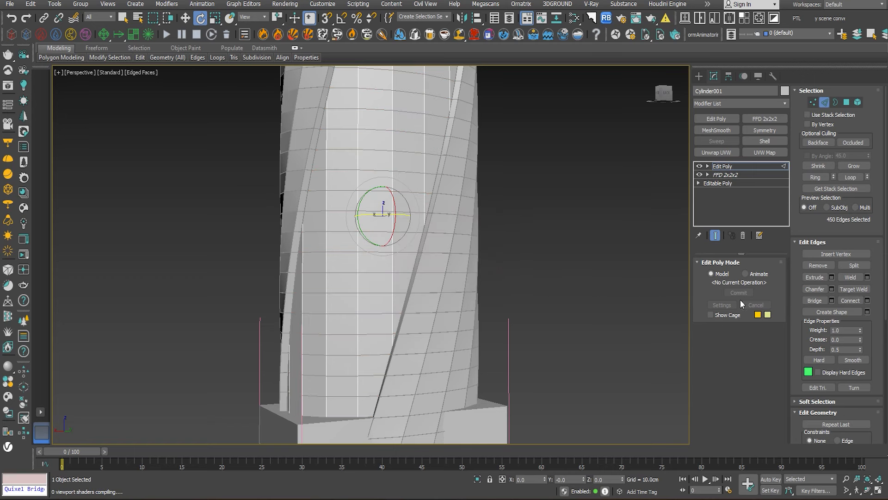
click(726, 168)
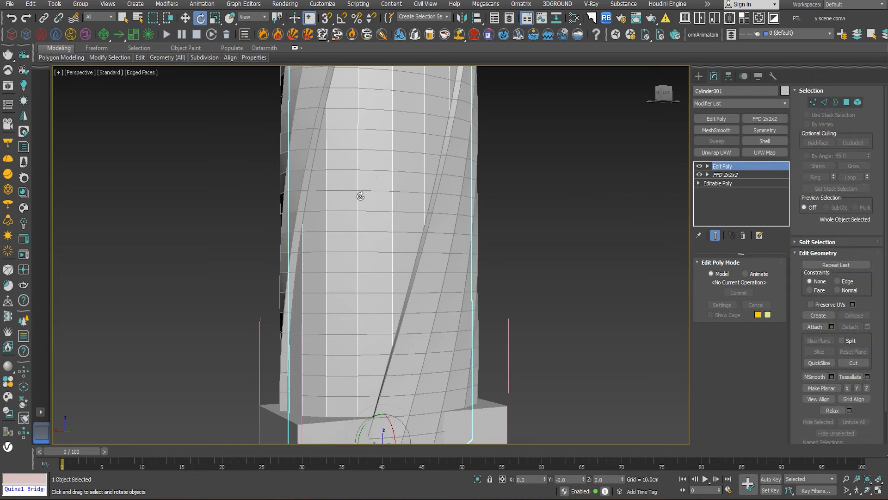
- Select the new floor-edge shape and add a Sweep modifier with the built-in Channel section
scroll(361, 196, up, 5)
click(317, 181)
scroll(388, 224, down, 3)
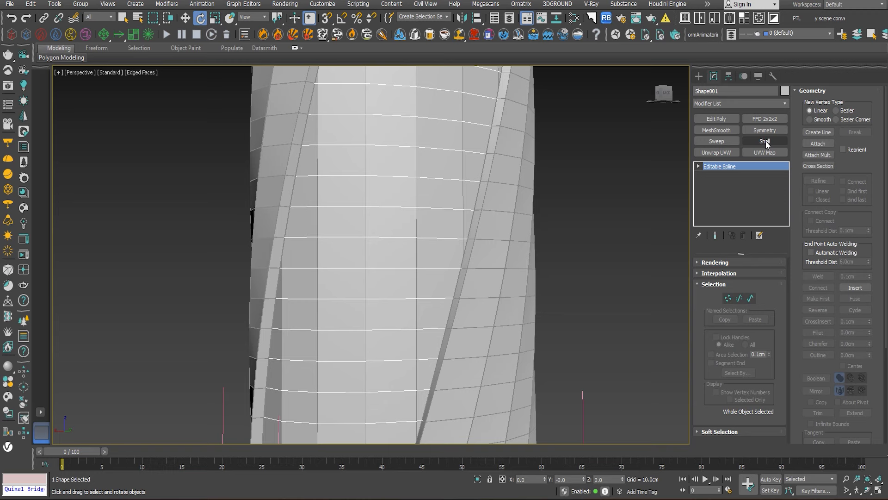
click(721, 141)
click(750, 300)
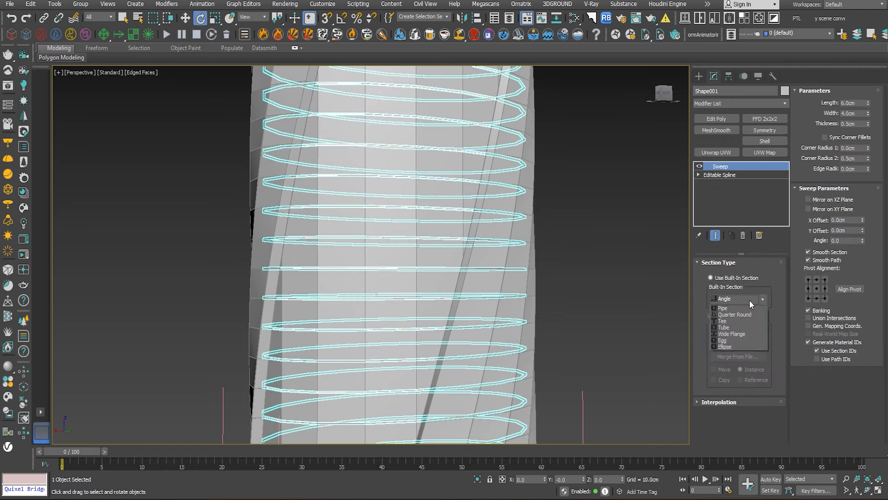
click(738, 312)
- Inspect the swept floor bands up close and delete the swept shape
scroll(455, 196, up, 4)
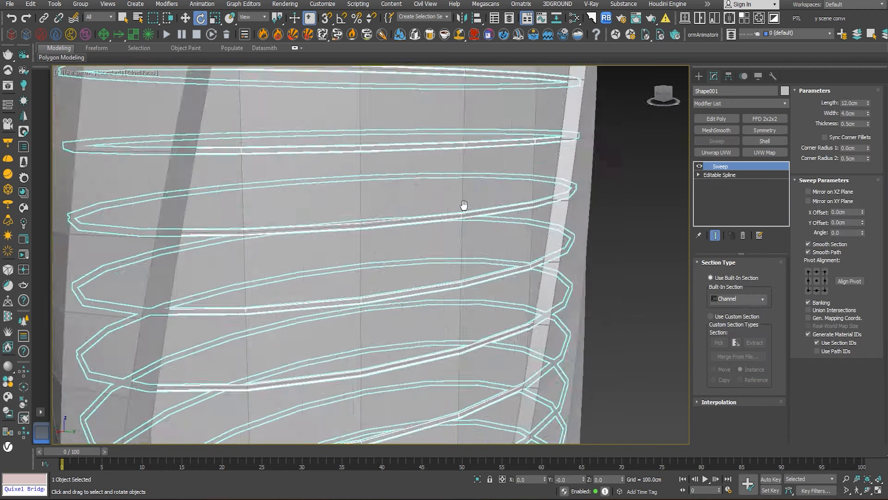
middle_drag(464, 205, 451, 202)
scroll(528, 202, up, 3)
alt+middle_drag(558, 218, 542, 216)
scroll(520, 256, down, 3)
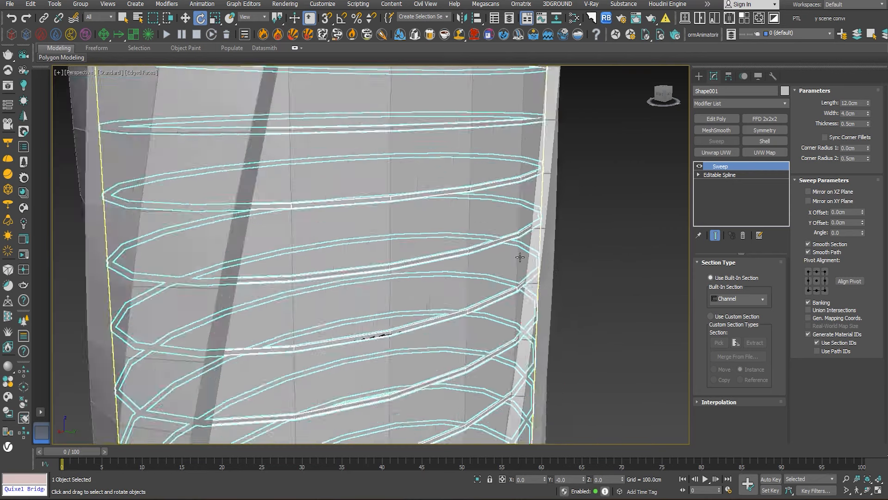
scroll(520, 258, down, 4)
alt+middle_drag(520, 257, 455, 242)
key(Delete)
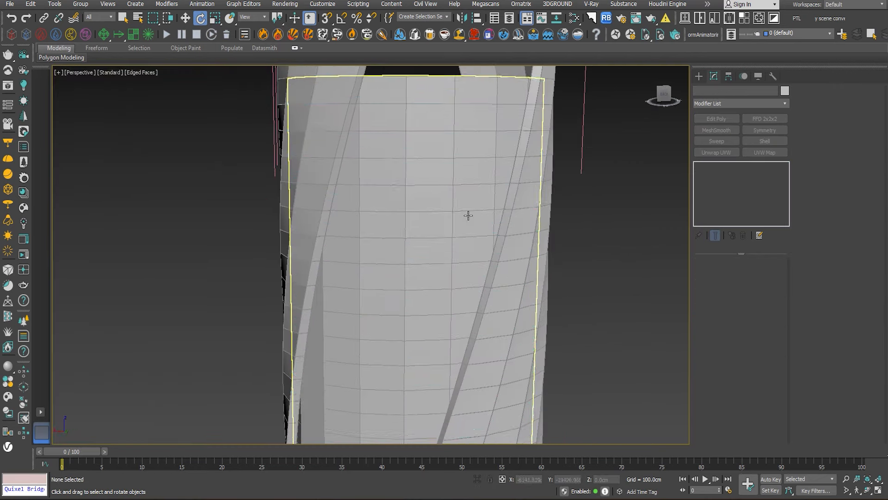
- Try a MeshSmooth modifier on the inner tower cylinder and undo it
middle_drag(469, 153, 450, 216)
click(444, 207)
scroll(444, 207, up, 3)
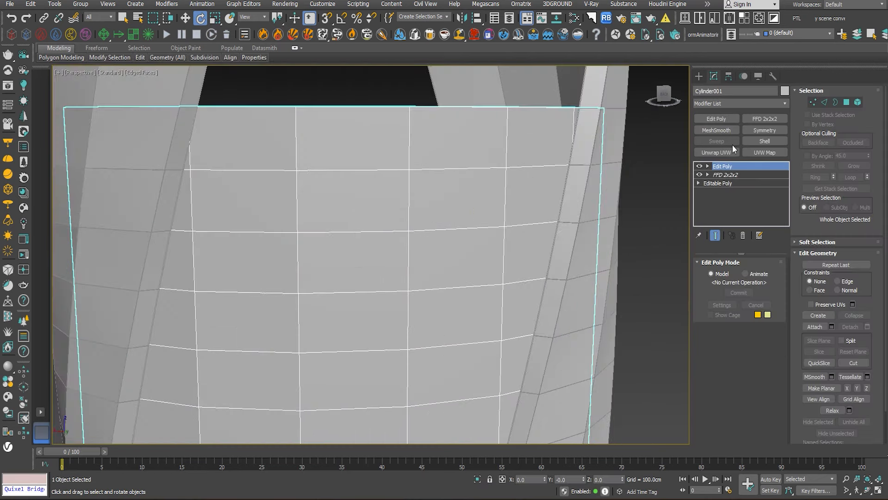
click(720, 130)
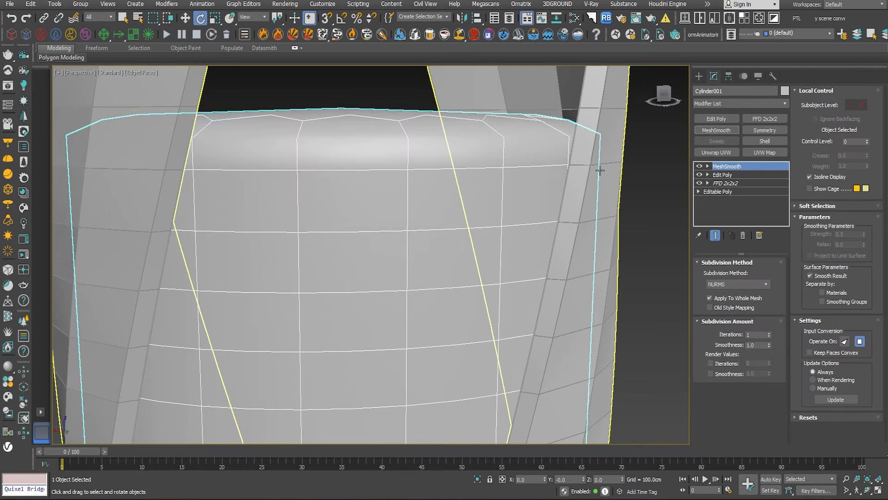
key(ctrl+z)
- Detach the inner cylinder's top and bottom cap polygons as a separate object, not as a clone, and leave polygon editing
click(847, 102)
scroll(454, 176, down, 10)
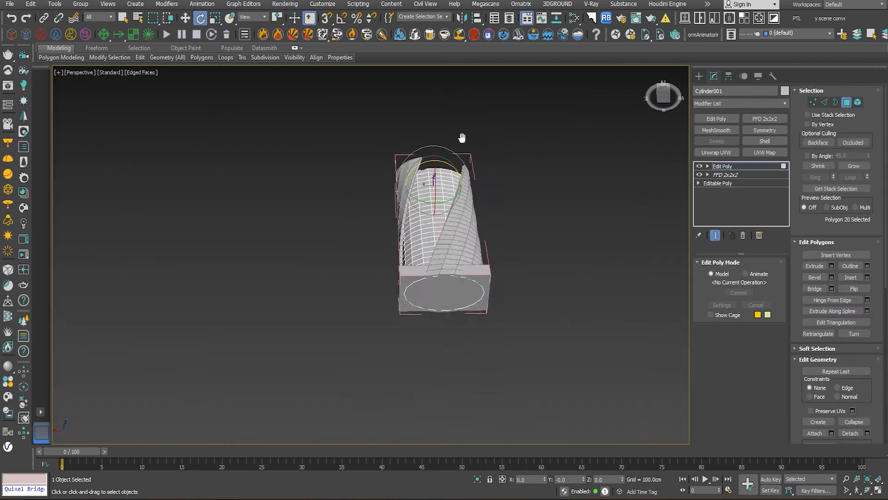
alt+middle_drag(461, 137, 445, 263)
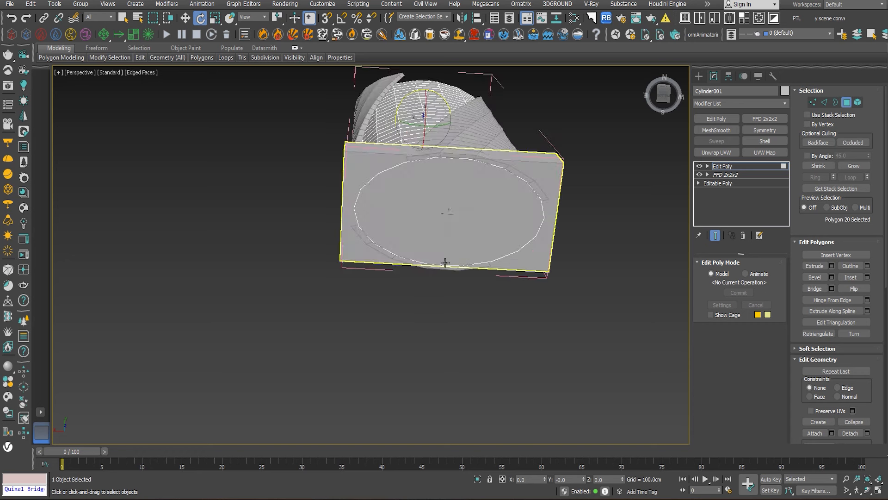
ctrl+click(463, 224)
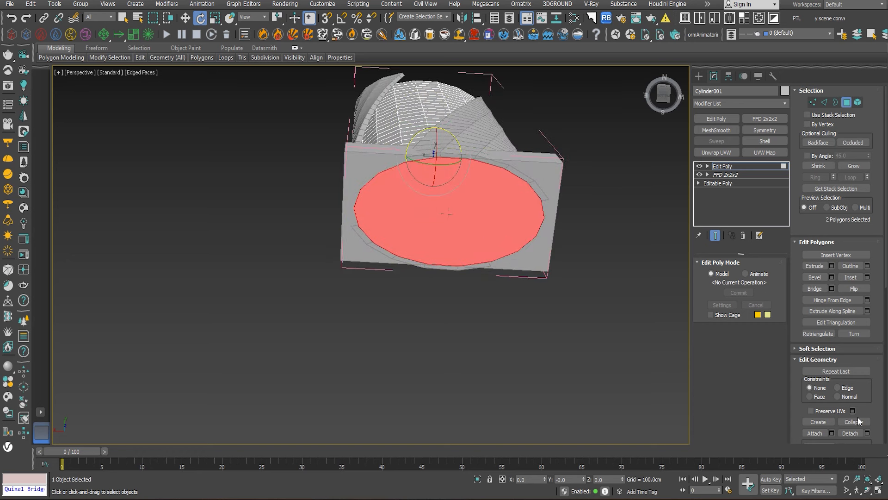
scroll(858, 418, down, 3)
click(868, 354)
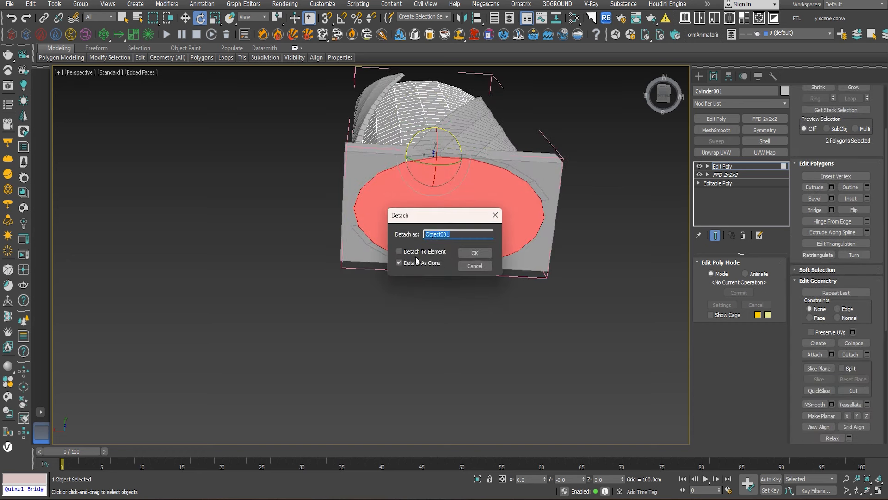
click(414, 264)
click(467, 254)
alt+middle_drag(486, 262, 546, 321)
click(727, 167)
- Add a MeshSmooth modifier with 2 iterations to the inner tower cylinder and compare the mesh with isoline display off and on
middle_drag(561, 227, 539, 309)
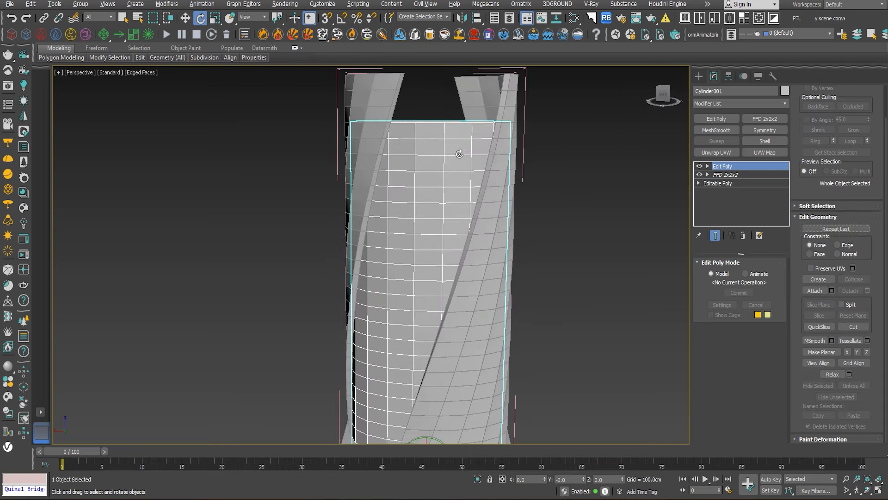
middle_drag(459, 154, 437, 213)
alt+middle_drag(437, 213, 432, 237)
scroll(434, 211, up, 5)
click(716, 130)
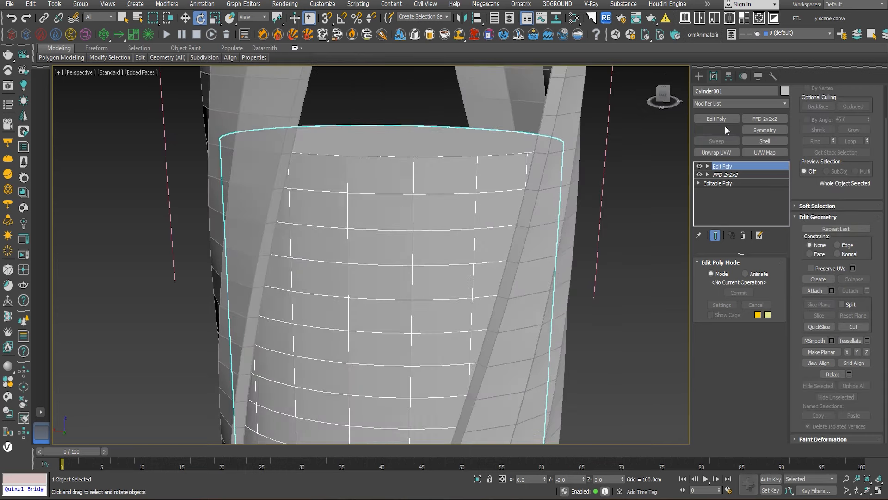
click(768, 333)
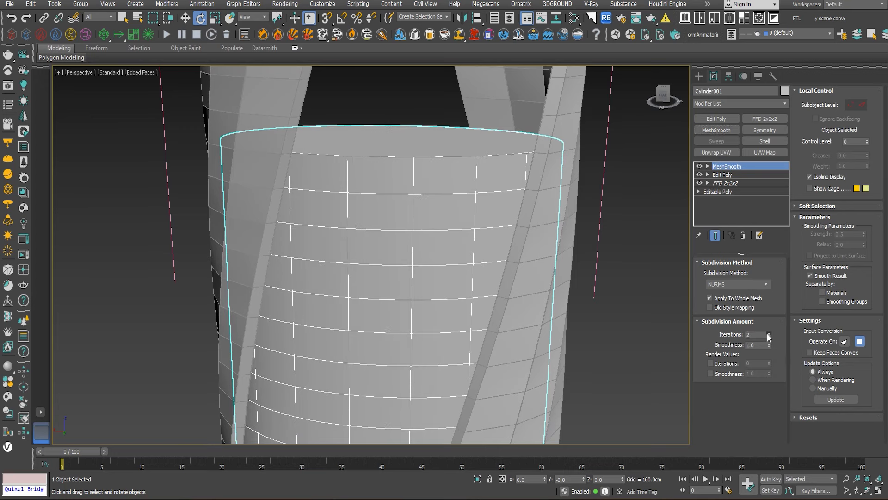
alt+middle_drag(653, 286, 619, 320)
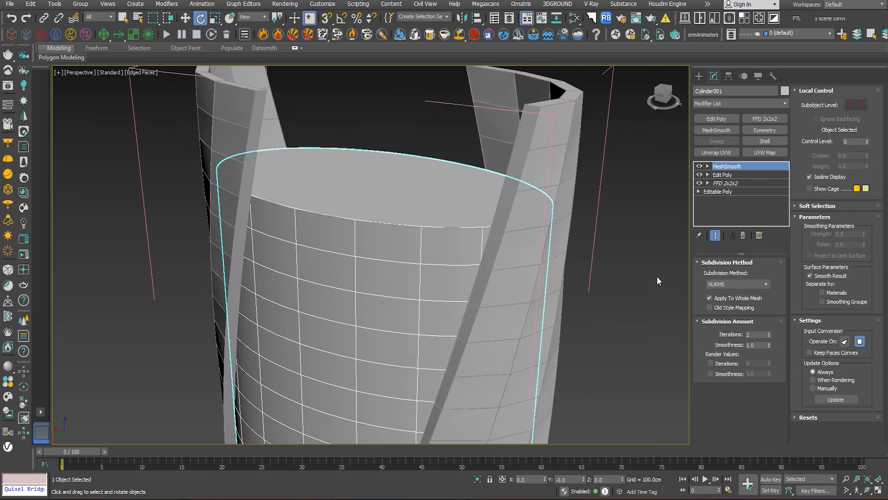
click(818, 177)
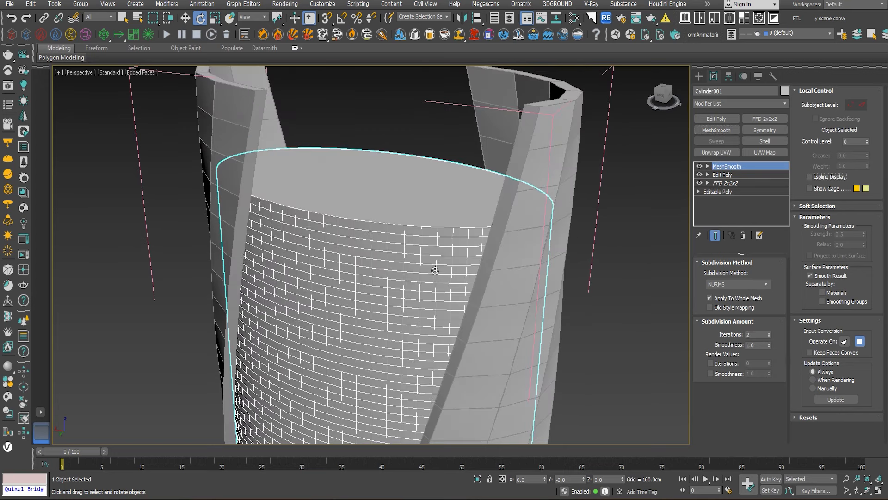
click(809, 177)
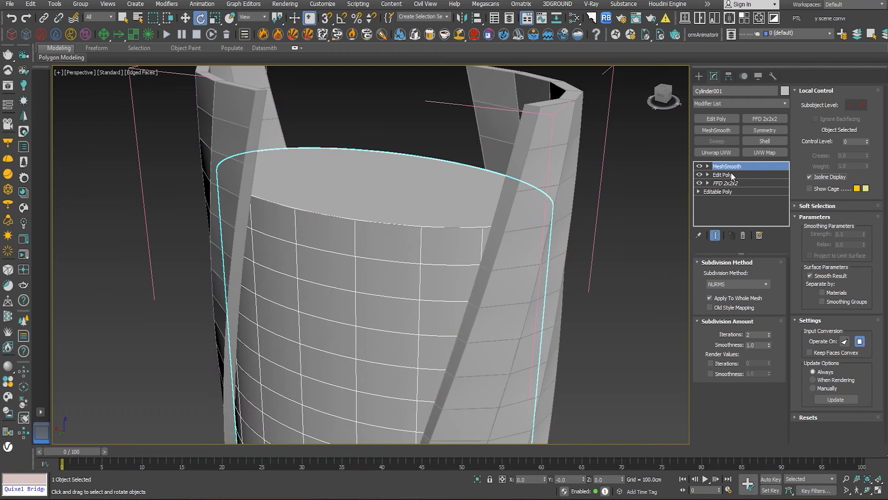
- Try placing Edit Poly above MeshSmooth and deleting it to compare the cylinder's smoothing, and undo the changes
drag(731, 177, 731, 179)
drag(732, 178, 732, 168)
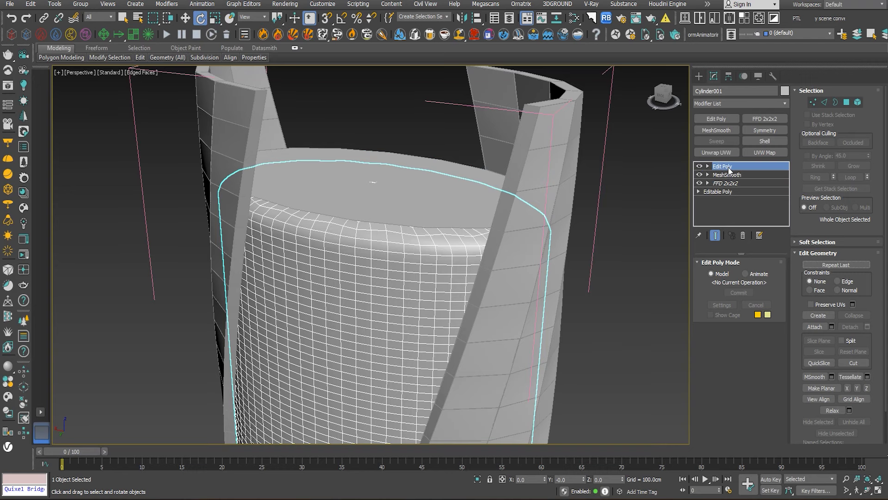
right_click(715, 167)
click(731, 180)
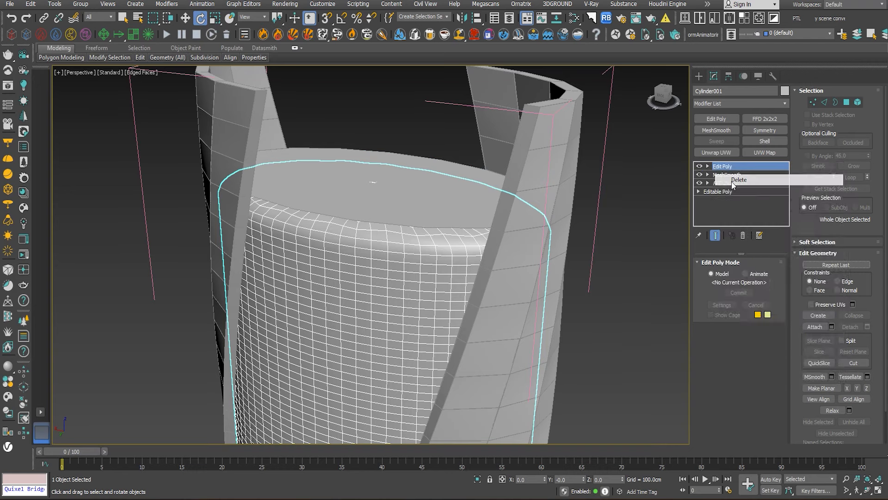
alt+middle_drag(518, 220, 531, 213)
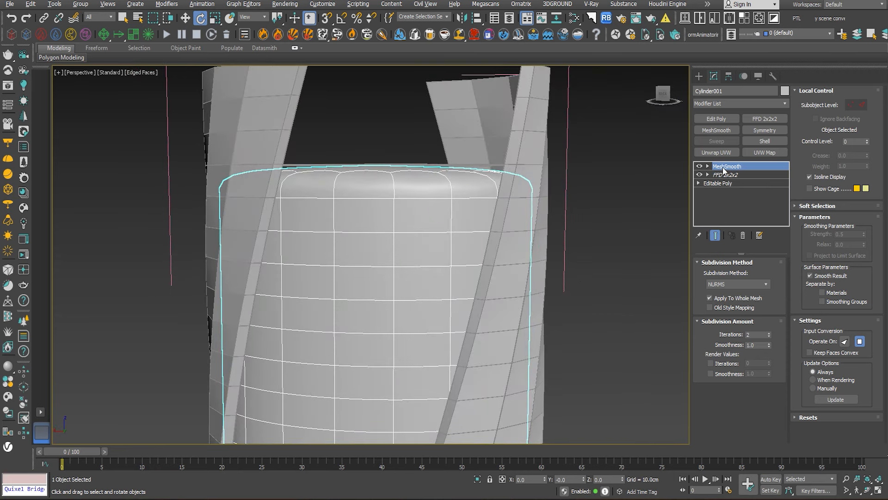
key(ctrl+z)
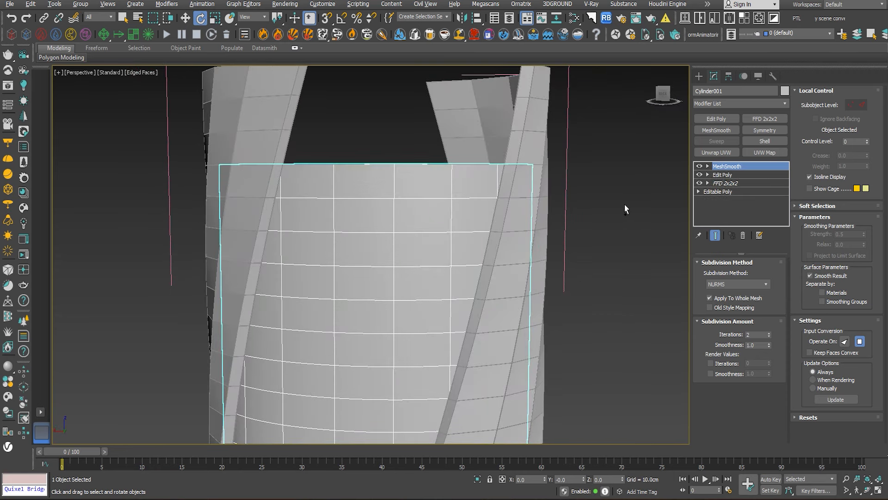
- Toggle the visibility of the Edit Poly modifier beneath MeshSmooth to compare its effect on the cylinder
click(726, 175)
click(701, 175)
click(701, 174)
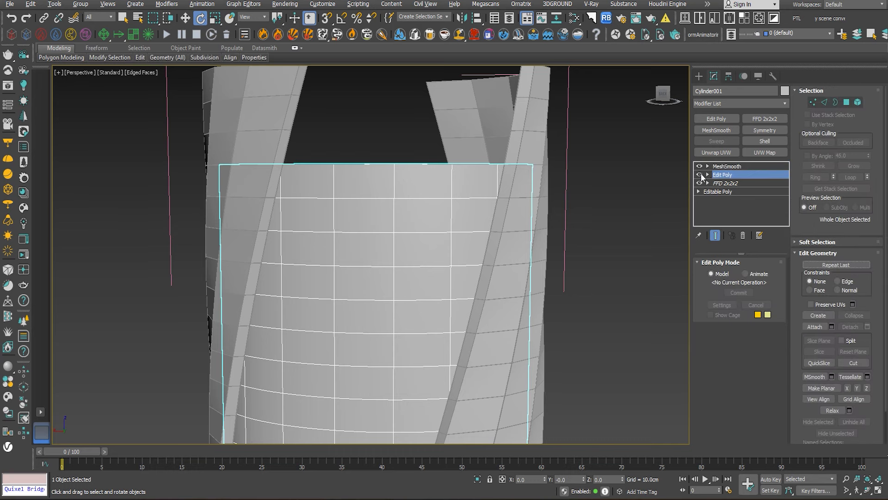
click(701, 175)
click(701, 174)
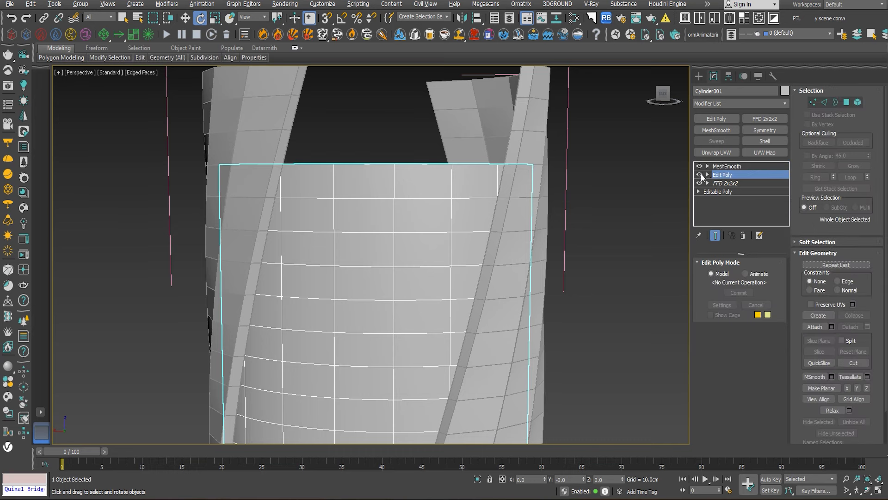
- Add a test Edit Poly modifier above MeshSmooth, inspect the subdivided cylinder mesh and delete the added modifier
click(728, 167)
click(716, 119)
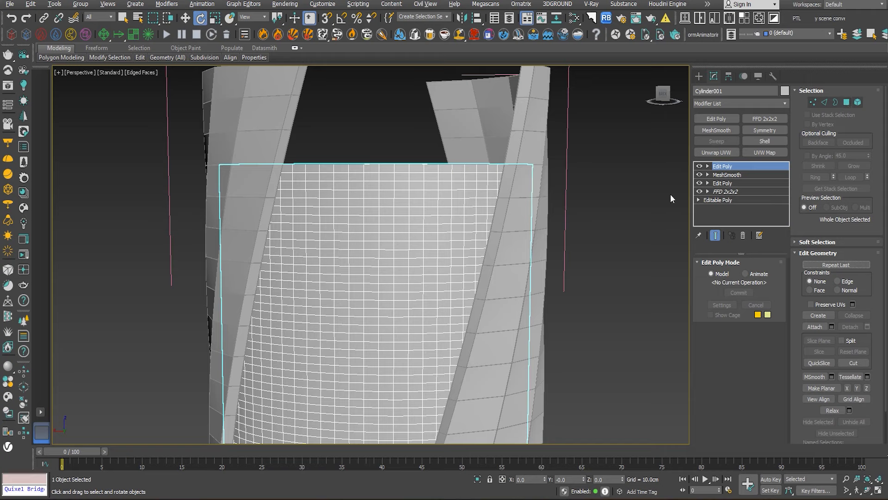
mouse_move(488, 224)
alt+middle_down()
mouse_move(467, 240)
mouse_move(493, 237)
alt+middle_up()
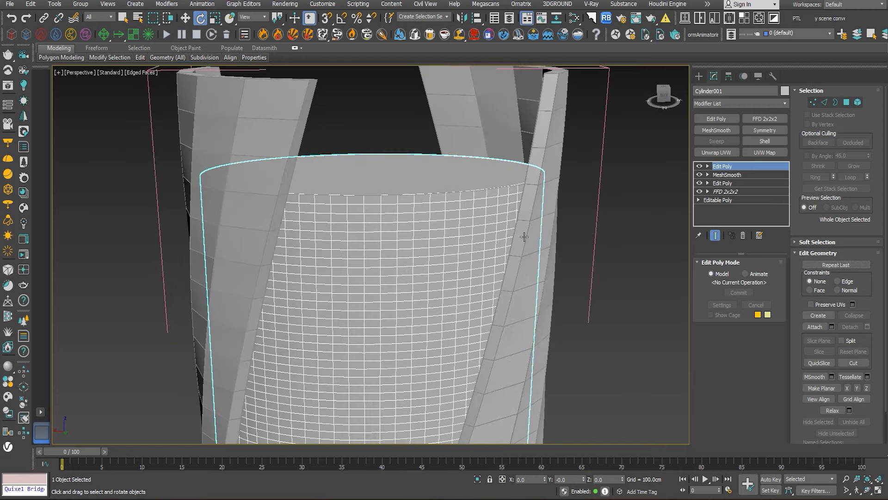
right_click(720, 166)
click(737, 183)
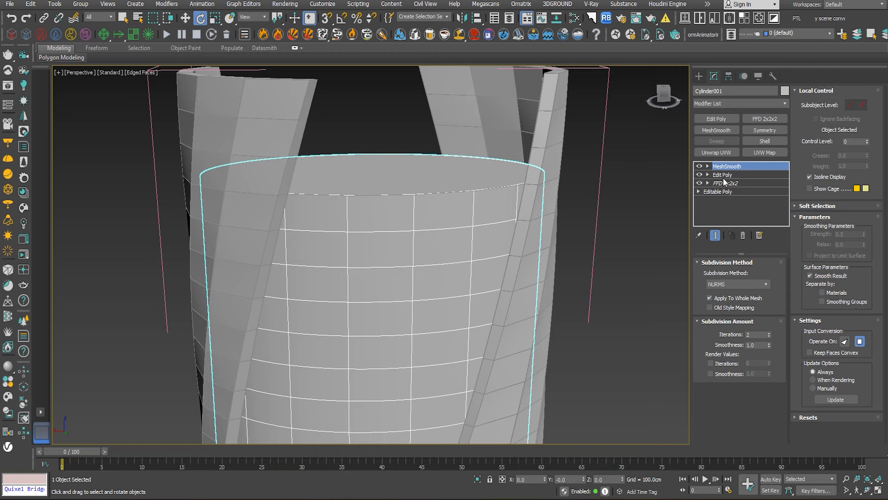
- Examine the whole tower with its smoothed inner cylinder from several angles
alt+middle_drag(505, 230, 549, 120)
scroll(460, 238, down, 2)
click(548, 237)
scroll(546, 237, down, 3)
alt+middle_drag(547, 236, 546, 270)
key(z)
- Try repositioning the base box with the Move tool and endpoint snapping, and clear the selection
click(446, 413)
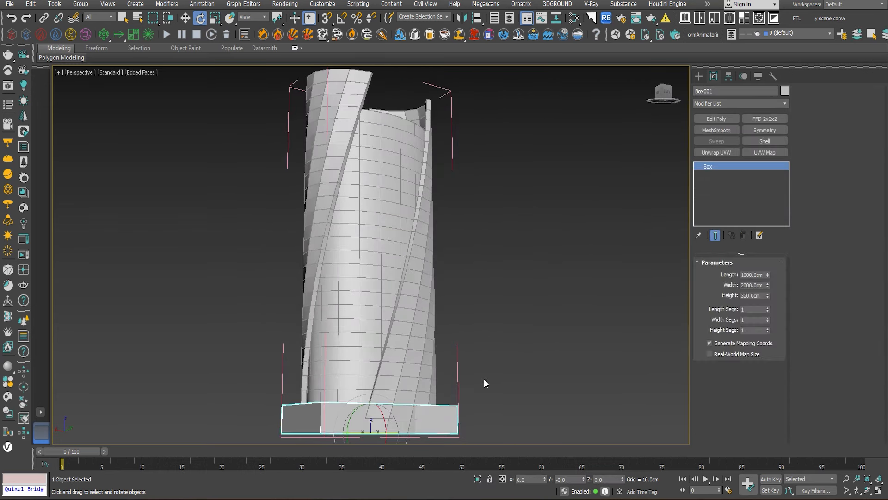
middle_drag(447, 349, 467, 250)
key(w)
drag(389, 299, 353, 347)
key(s)
alt+middle_drag(354, 347, 352, 376)
drag(352, 375, 354, 356)
click(528, 280)
middle_drag(527, 279, 479, 363)
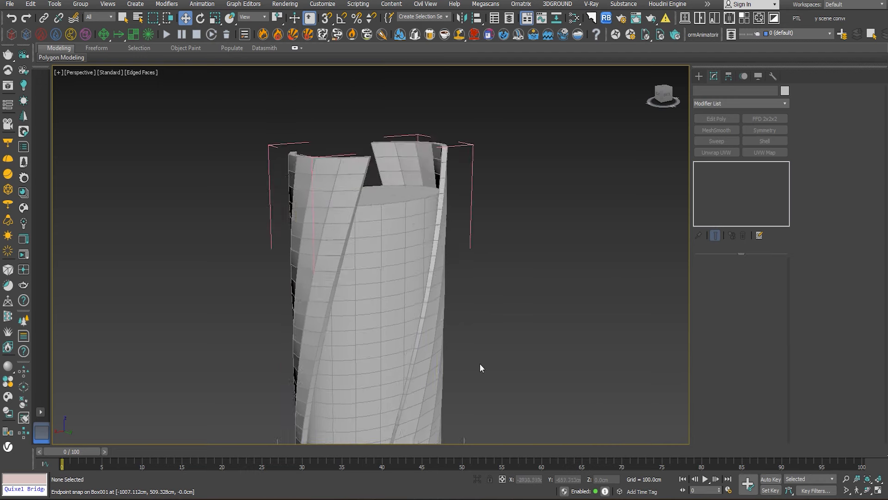
- Add a MeshSmooth modifier with 2 iterations to the detached cap object
click(393, 191)
key(z)
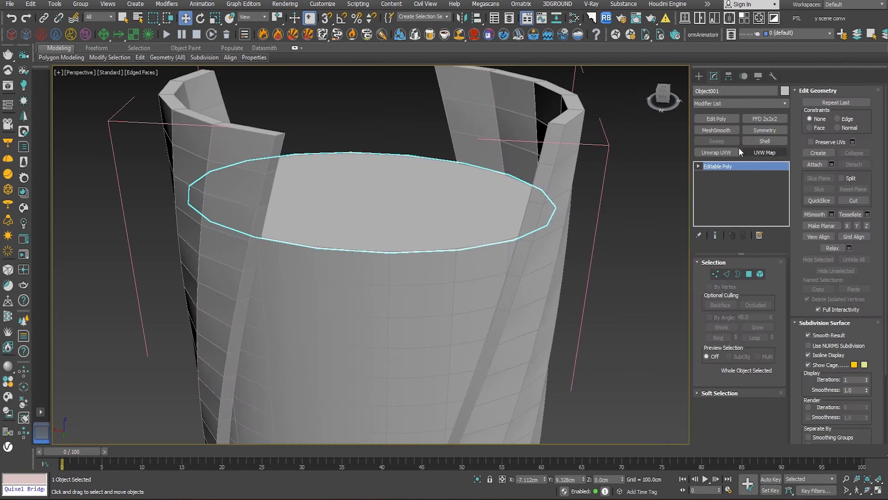
click(717, 130)
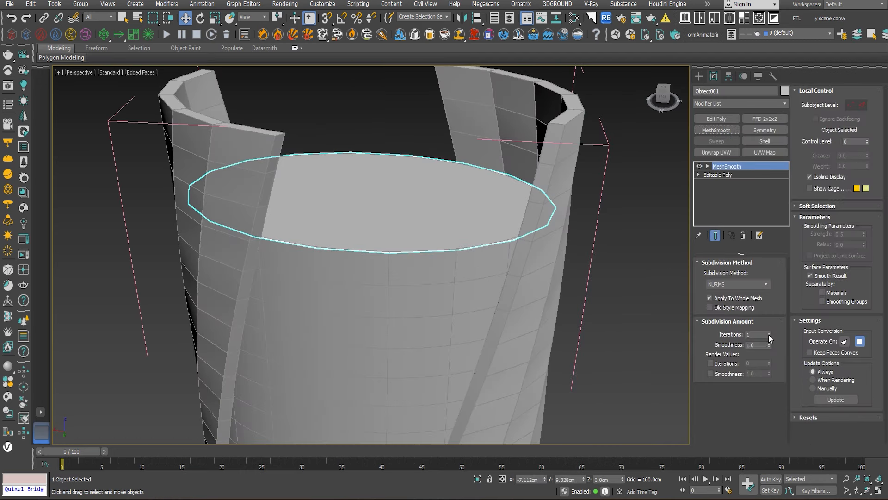
alt+middle_drag(544, 224, 544, 250)
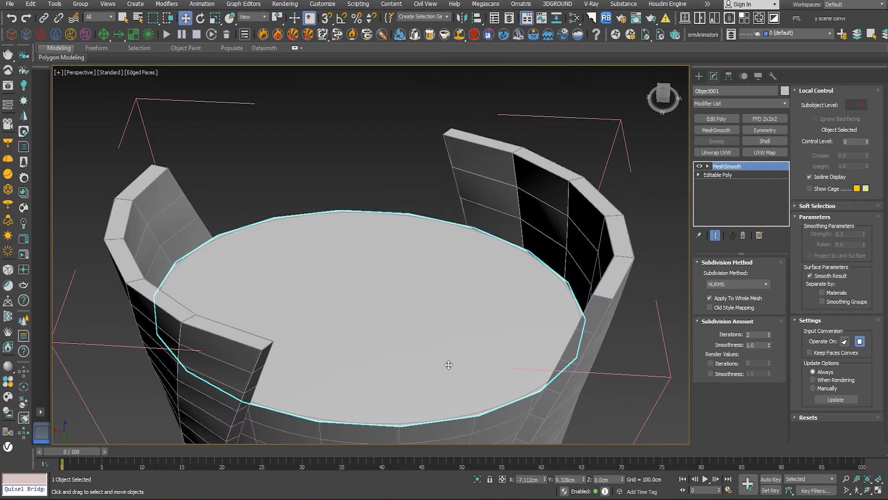
- Delete the detached cap object and select the inner tower cylinder
middle_drag(448, 365, 424, 309)
scroll(424, 311, up, 4)
scroll(428, 314, down, 5)
key(Delete)
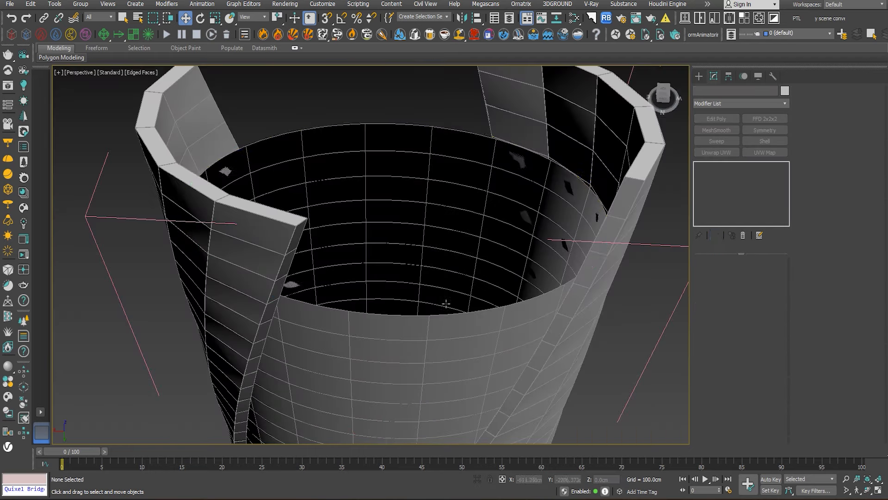
click(516, 301)
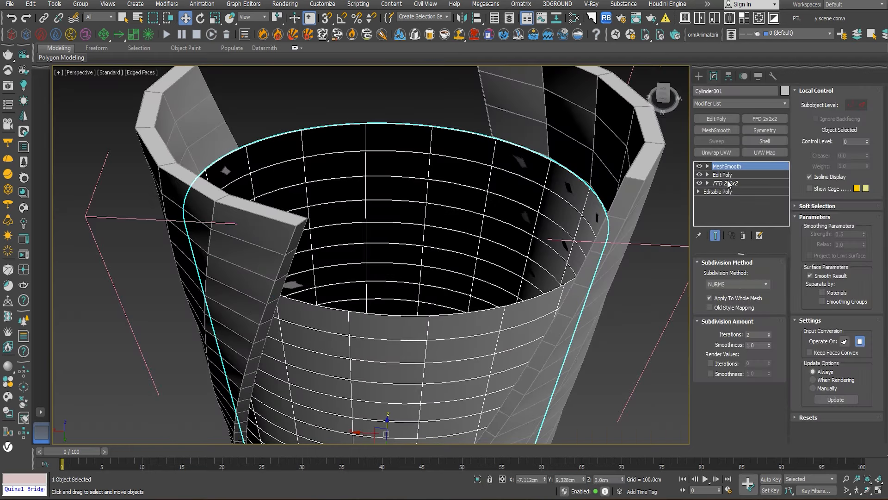
- Add an Edit Poly modifier above the inner cylinder's MeshSmooth and select its horizontal floor-line edges from the stack selection
click(717, 119)
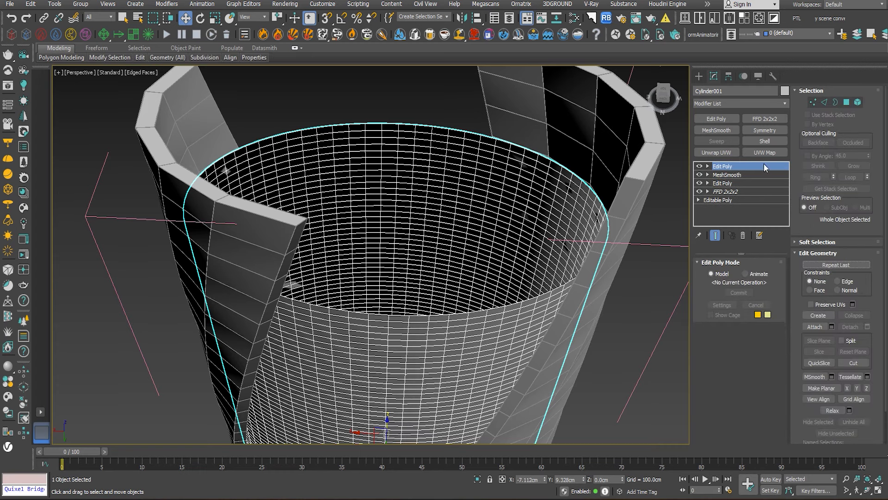
click(835, 102)
drag(438, 135, 438, 135)
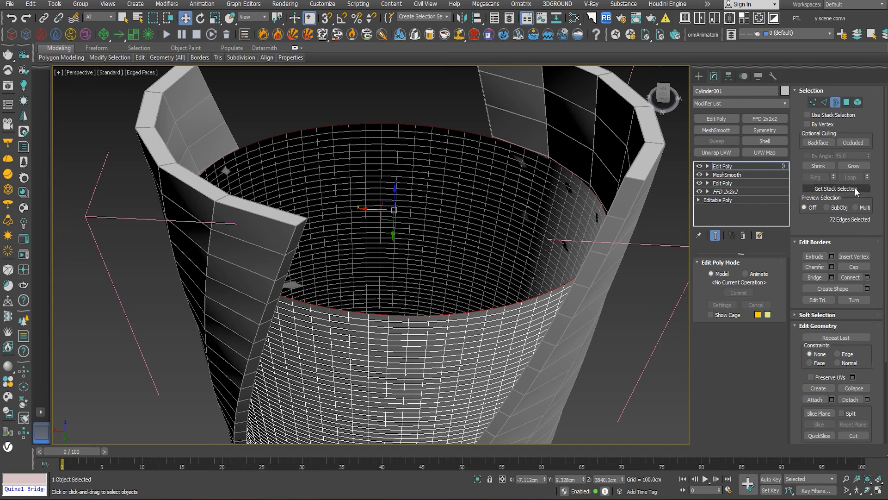
click(839, 188)
key(ctrl+z)
alt+middle_drag(611, 214, 630, 287)
click(832, 188)
scroll(492, 208, up, 5)
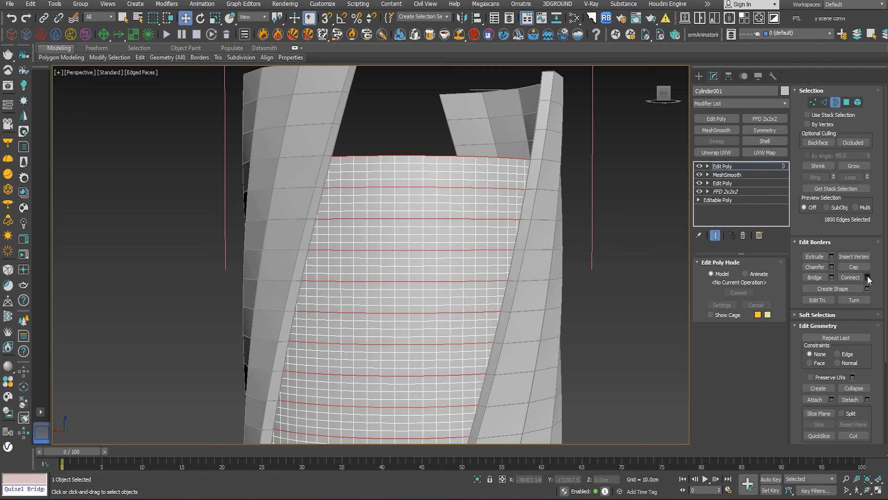
- Create a linear shape named Shape001 from the selected floor-line edges and delete the top Edit Poly modifier
click(857, 286)
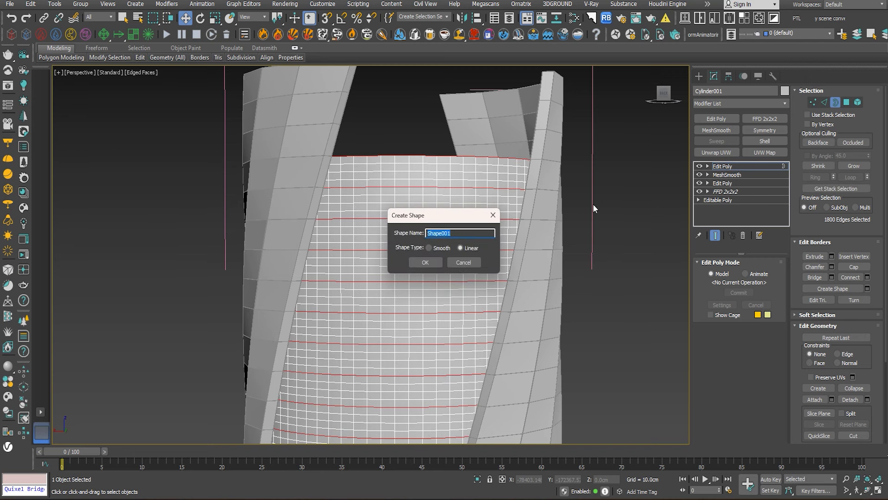
click(425, 262)
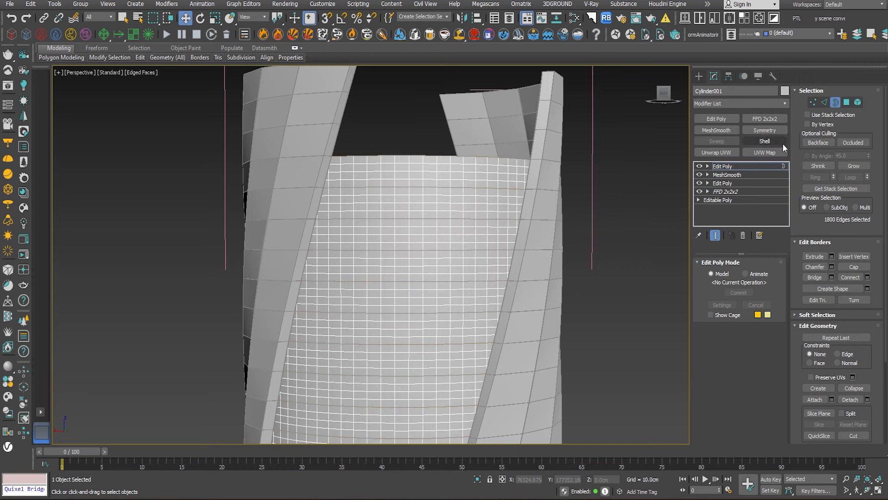
click(835, 102)
right_click(727, 166)
click(759, 183)
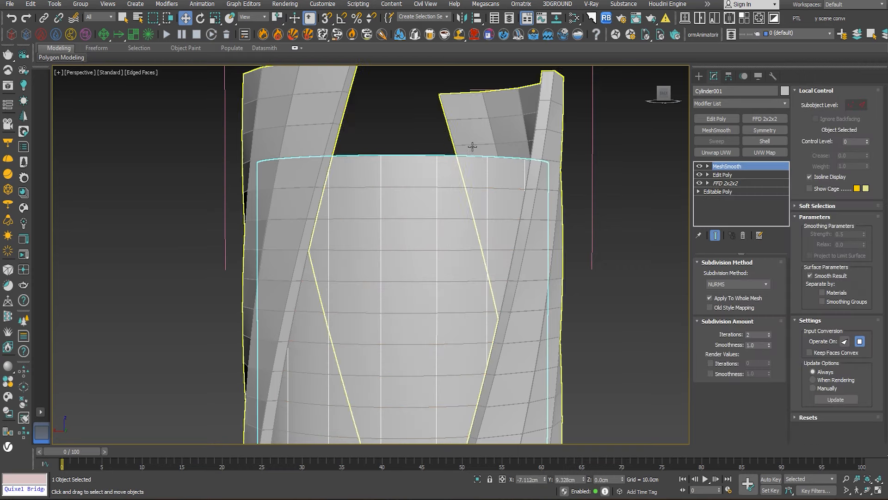
- Add a Sweep modifier with the built-in Channel section to the floor-line shape and mirror it on the XZ plane
click(417, 155)
scroll(549, 224, down, 5)
scroll(577, 134, up, 4)
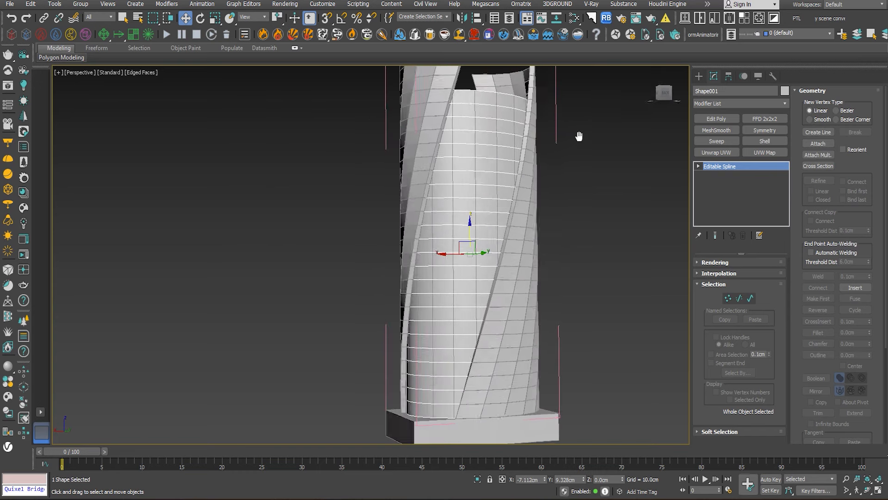
click(717, 141)
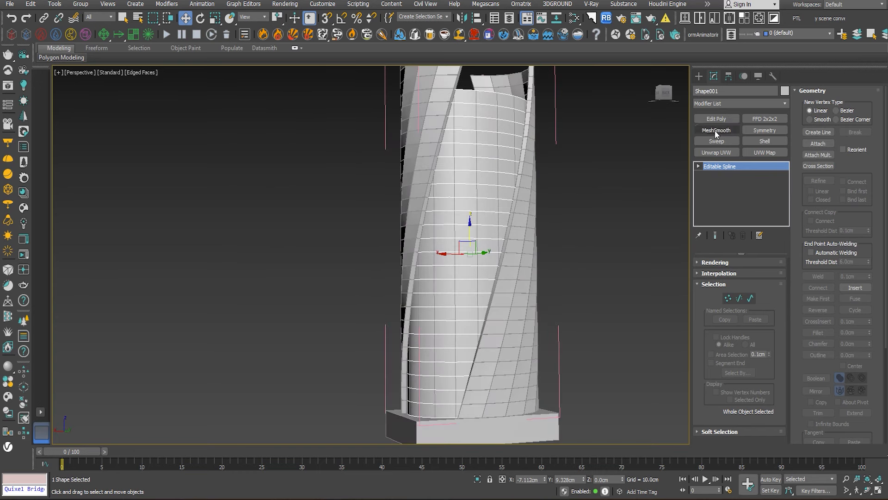
click(749, 300)
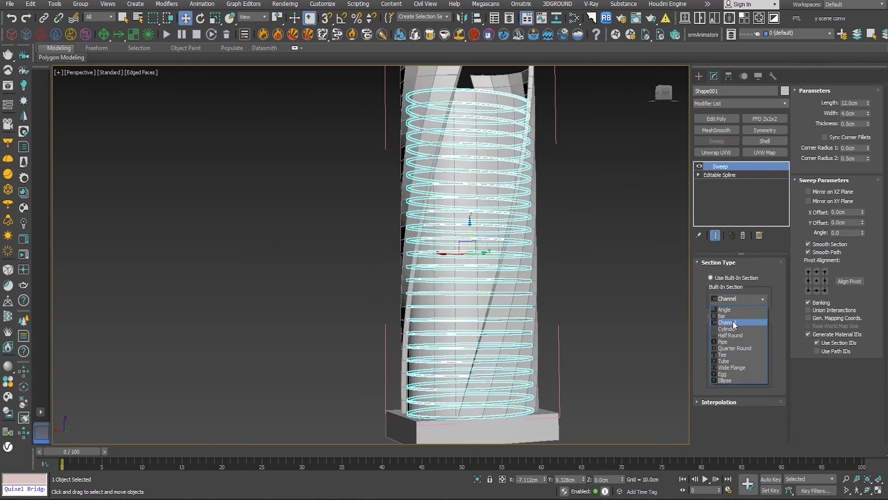
click(735, 326)
scroll(528, 97, up, 8)
scroll(511, 196, up, 5)
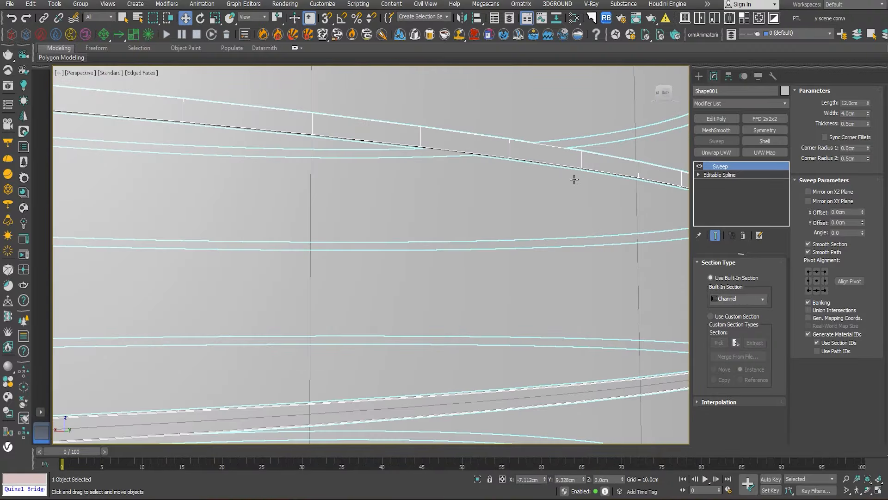
click(808, 192)
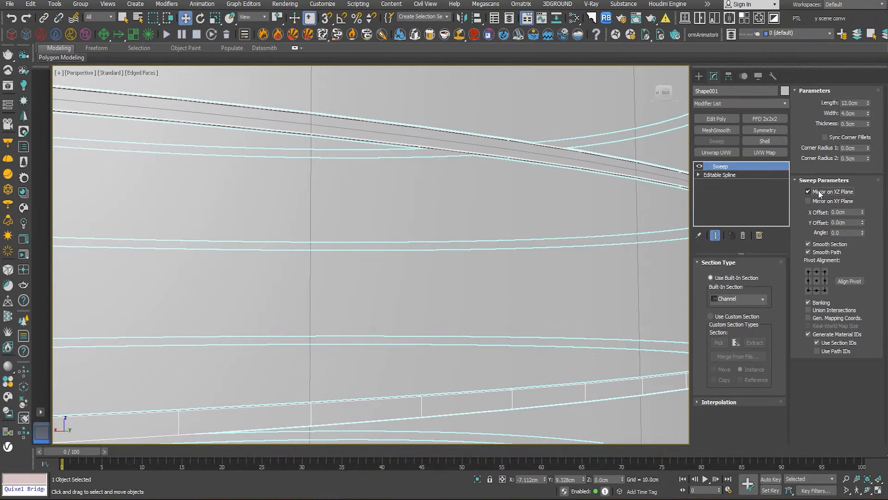
middle_drag(596, 173, 528, 246)
scroll(527, 245, up, 3)
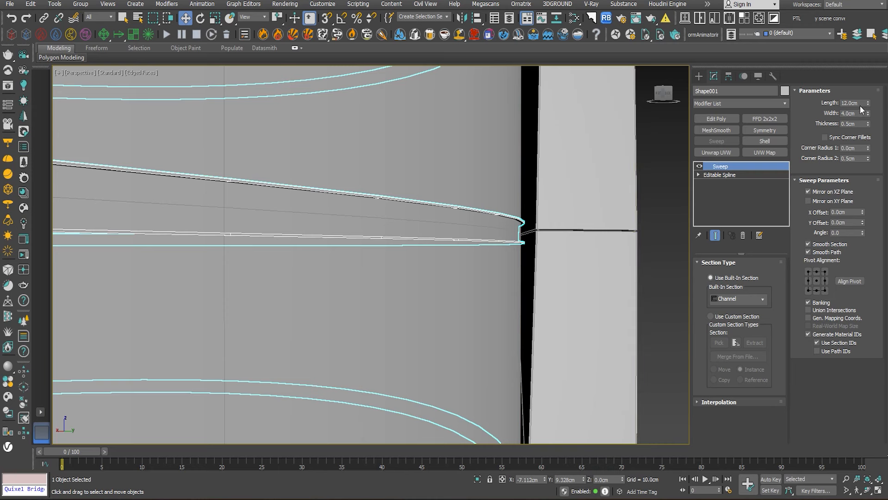
- Set the channel section's length to 20 cm and its pivot alignment to the middle-right point
drag(860, 103, 828, 116)
text(20)
key(Return)
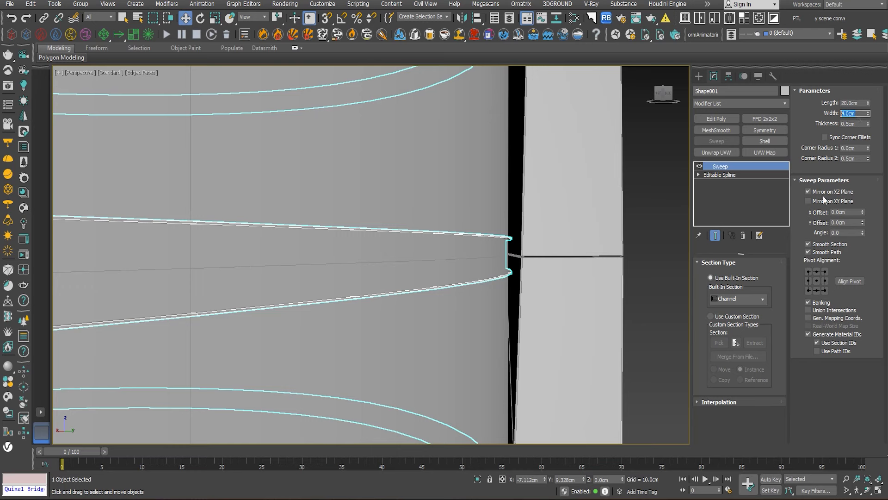
click(808, 280)
click(825, 280)
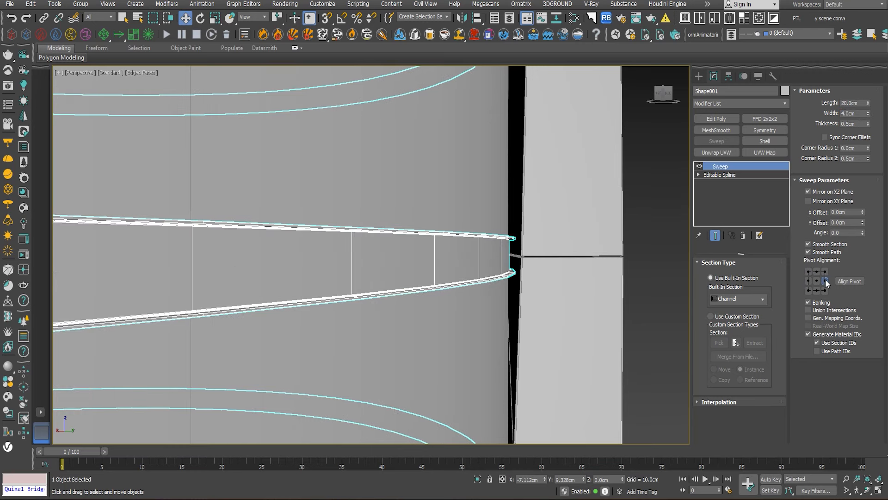
- Set the channel section's thickness to 2 cm and its width to 6 cm
drag(861, 124, 822, 128)
text(2)
key(Return)
middle_drag(659, 204, 681, 172)
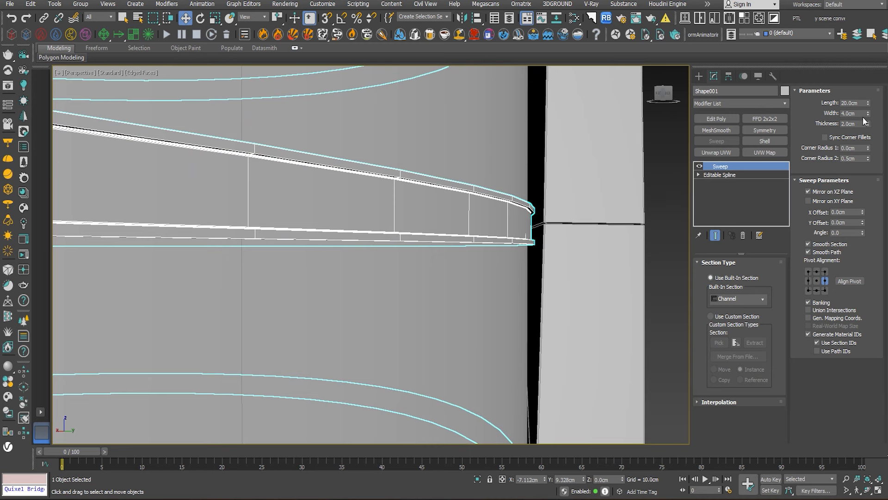
drag(867, 113, 831, 114)
key(Return)
middle_drag(673, 162, 675, 163)
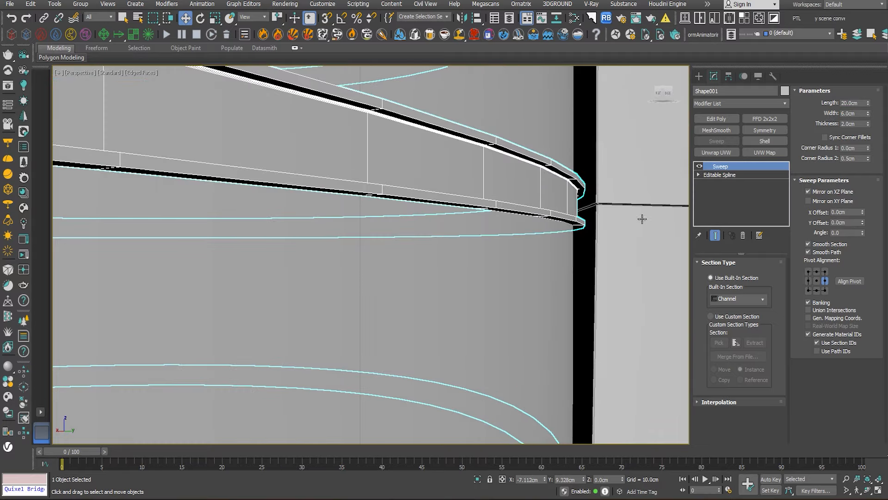
- Clear the selection and examine the swept channel bands around the inner cylinder
scroll(636, 224, down, 4)
alt+middle_drag(637, 225, 591, 252)
scroll(604, 216, down, 2)
scroll(577, 269, down, 4)
click(593, 253)
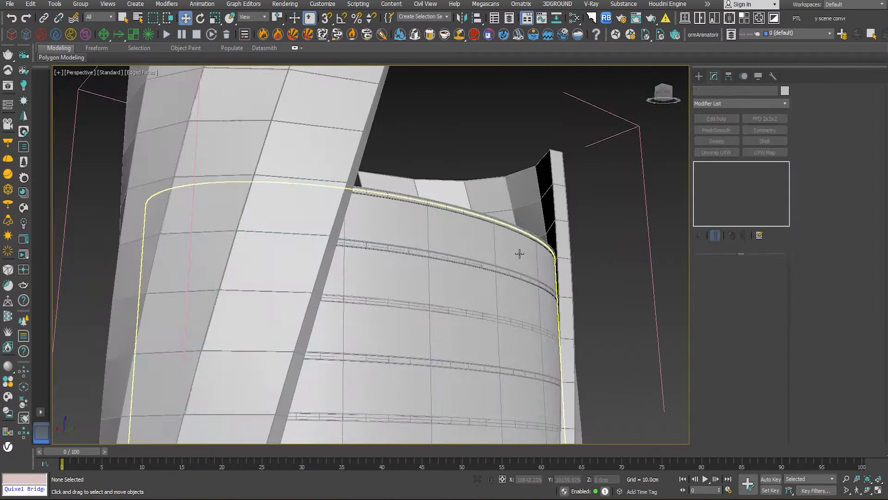
scroll(519, 253, up, 4)
scroll(537, 310, down, 5)
alt+middle_drag(546, 313, 550, 121)
- Create a linear shape named Shape002 from the full ring of vertical edges in the inner cylinder's Edit Poly level
click(393, 184)
click(724, 175)
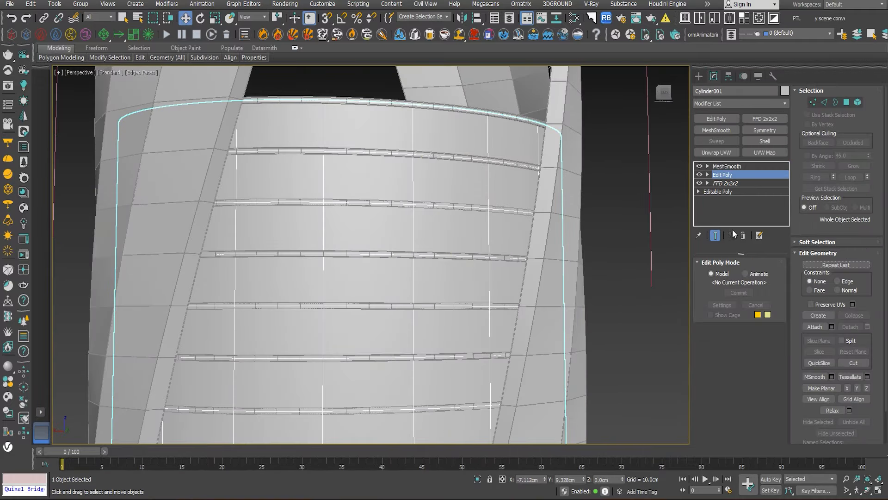
click(826, 103)
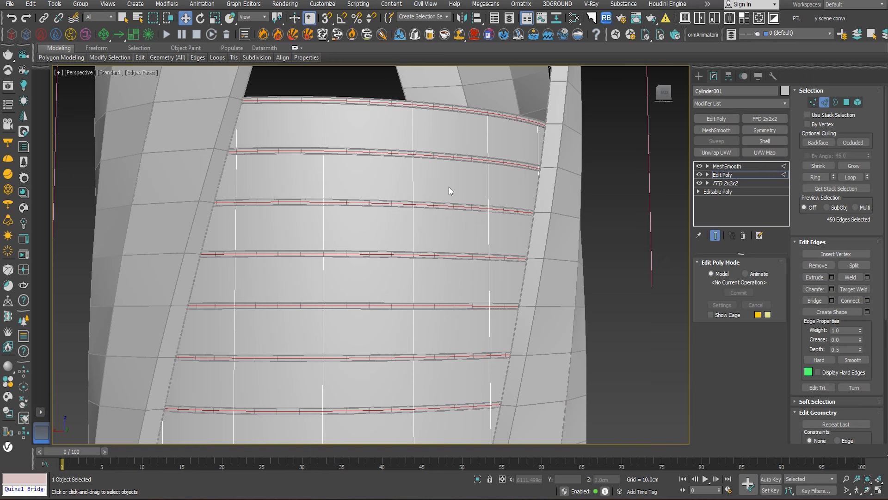
double_click(412, 187)
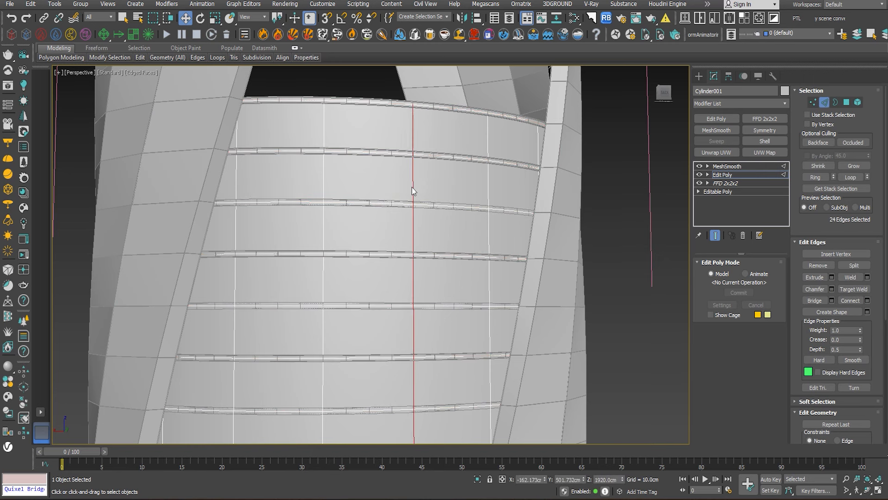
click(818, 178)
click(868, 312)
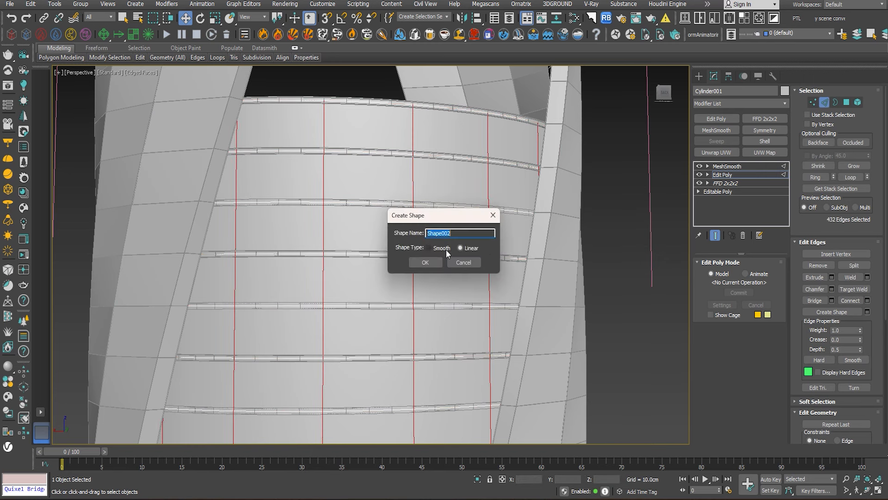
click(418, 264)
click(722, 175)
- Add a Sweep modifier with the built-in Bar section to the vertical-edge shape
click(491, 182)
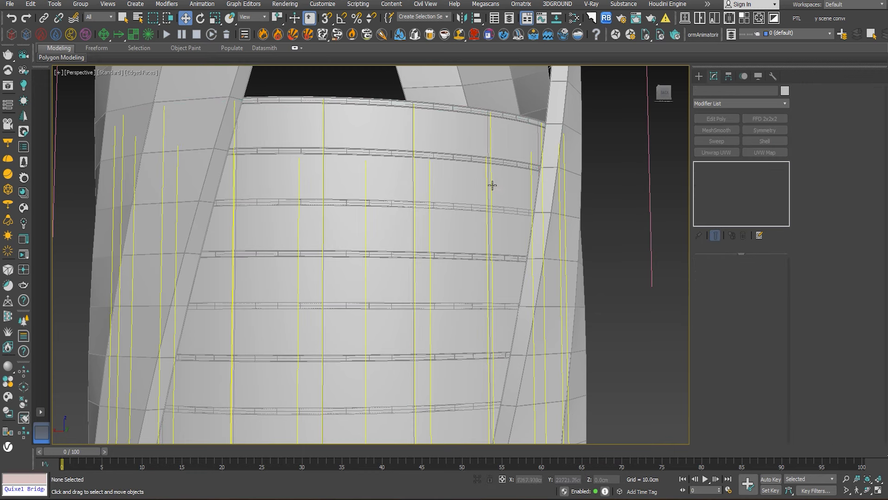
scroll(493, 153, up, 3)
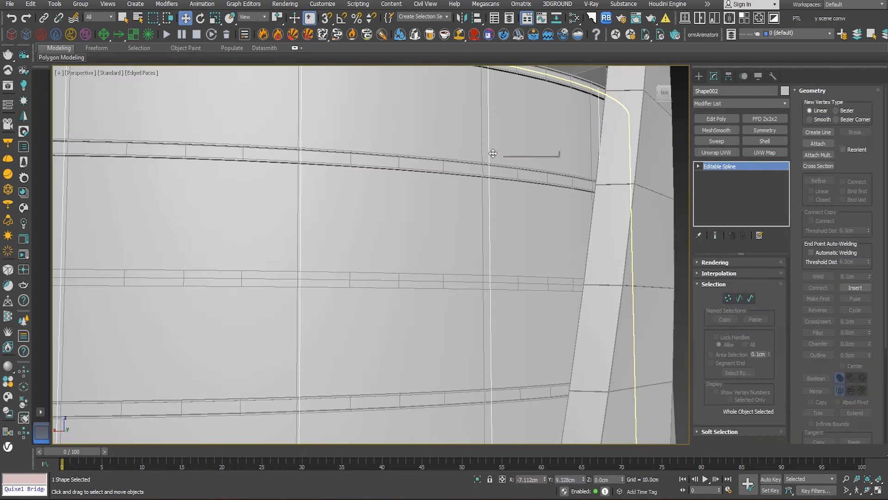
scroll(493, 153, down, 3)
key(F3)
key(F3)
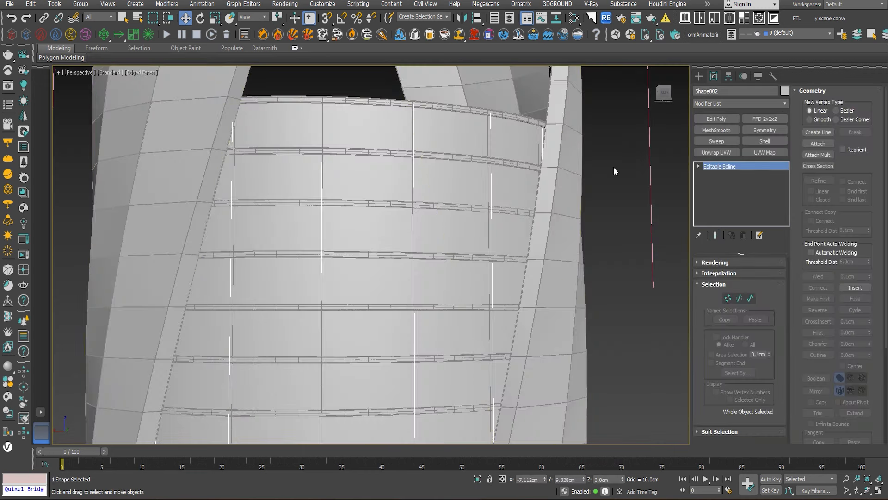
click(723, 140)
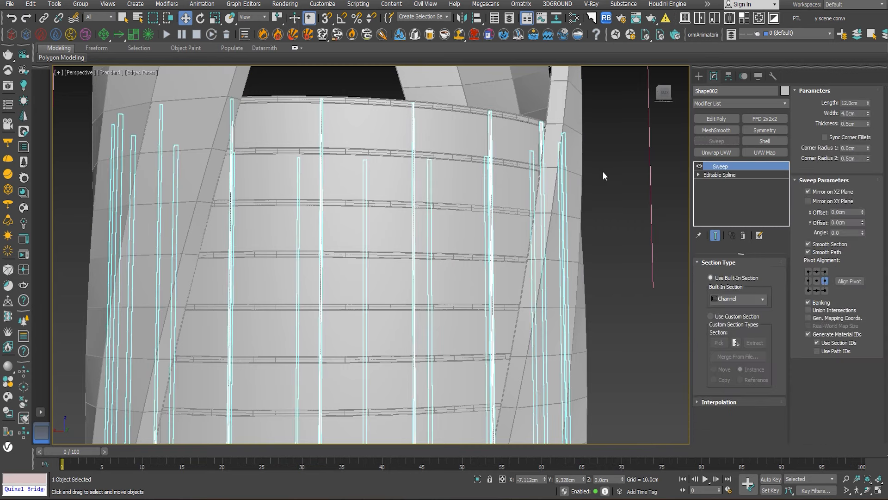
click(741, 299)
click(731, 319)
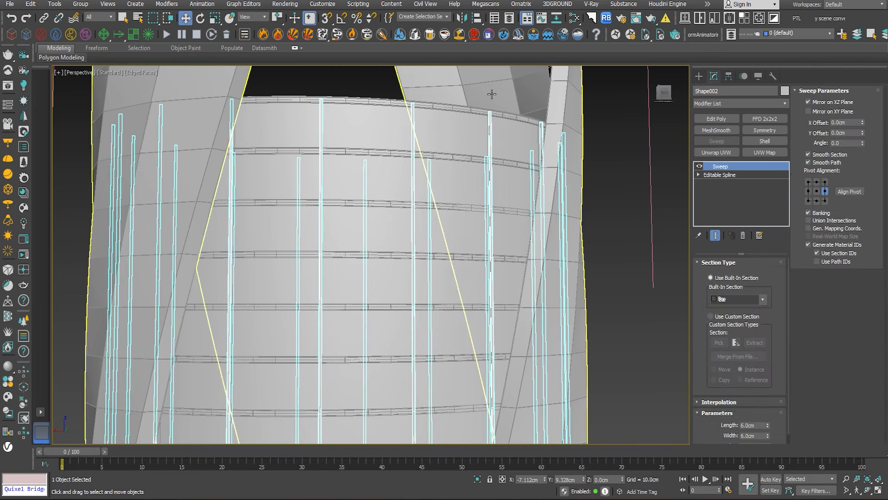
- Align the vertical bars' sweep pivot to the centre, adjust the section offset to sink them into the cylinder, and deselect them
scroll(544, 210, up, 5)
scroll(545, 210, down, 2)
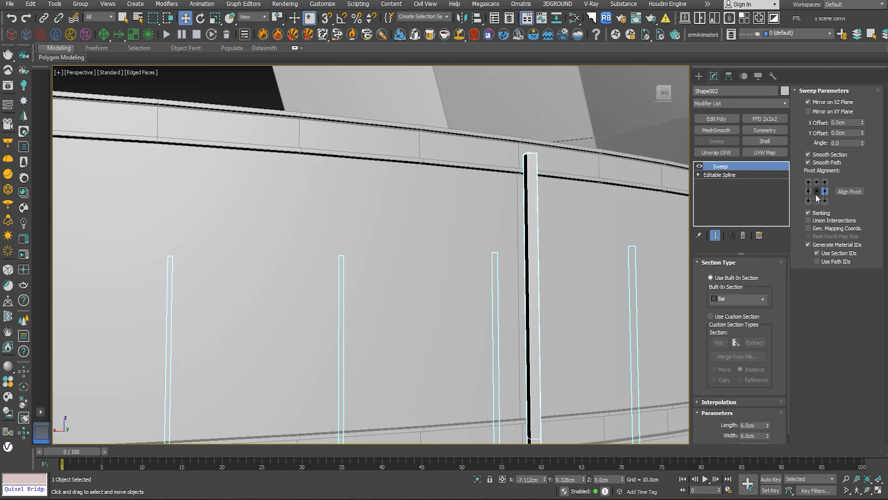
click(817, 191)
mouse_move(620, 194)
alt+middle_down()
mouse_move(588, 186)
mouse_move(604, 195)
alt+middle_up()
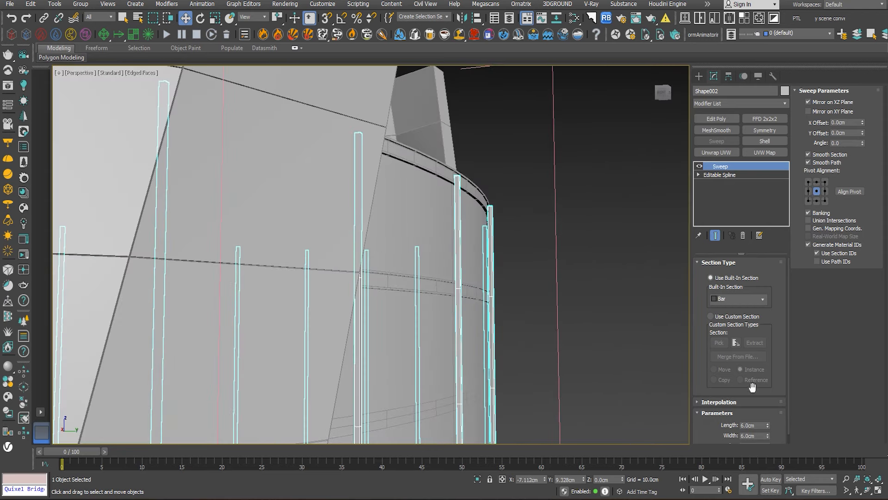
scroll(718, 417, down, 1)
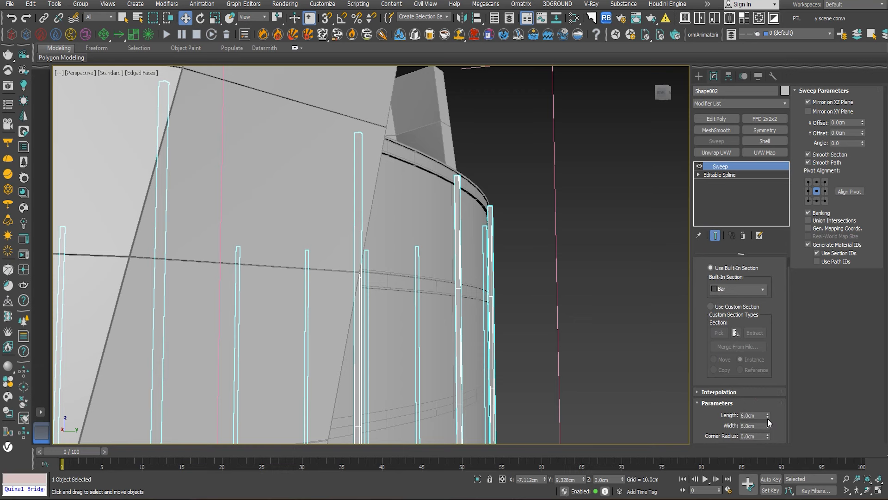
scroll(466, 228, up, 3)
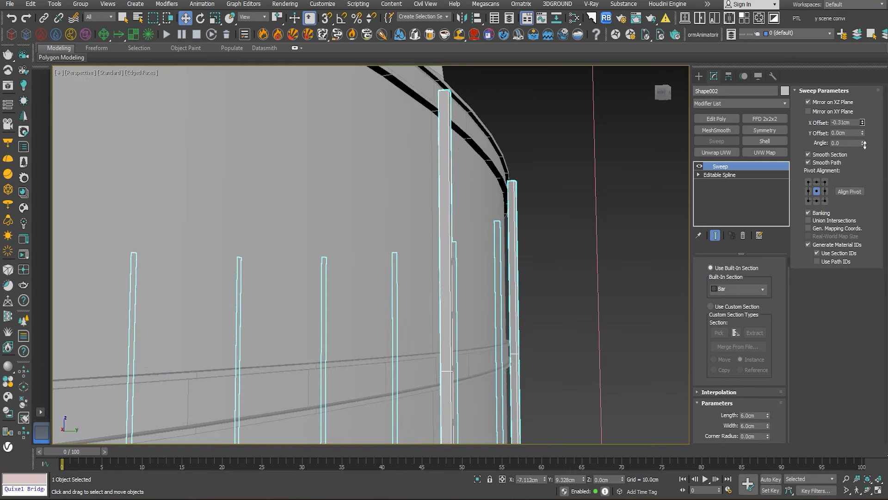
drag(863, 134, 79, 165)
click(620, 207)
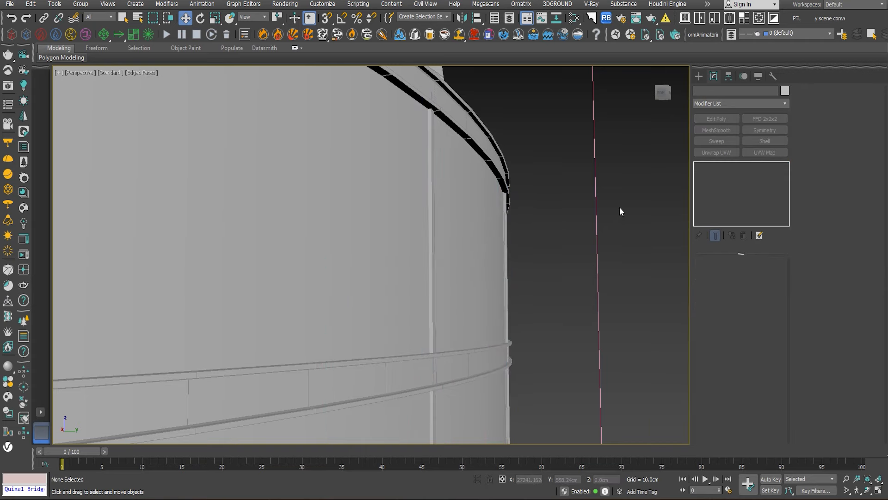
- Add a Smooth modifier with Auto Smooth at a threshold of 30 above the twisted outer wall's FFD 2x2x2
key(z)
alt+middle_drag(490, 165, 424, 184)
click(433, 183)
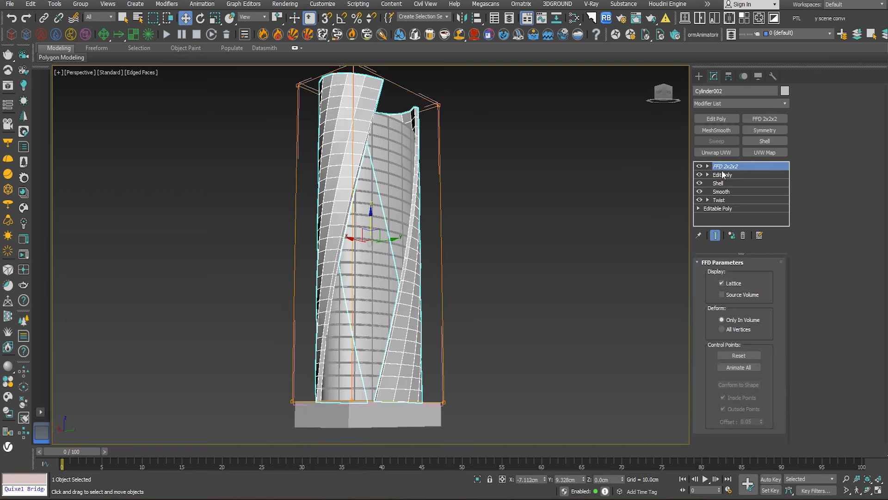
click(763, 104)
click(762, 106)
drag(726, 194, 740, 165)
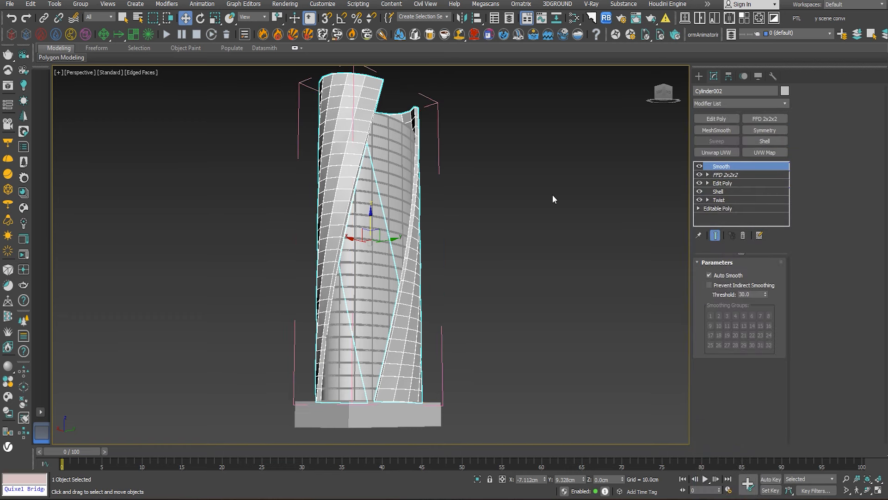
- Add a MeshSmooth modifier on top of the twisted outer wall's Smooth modifier
click(432, 165)
click(360, 97)
click(471, 185)
scroll(510, 194, down, 1)
alt+middle_drag(510, 193, 370, 197)
scroll(365, 125, up, 3)
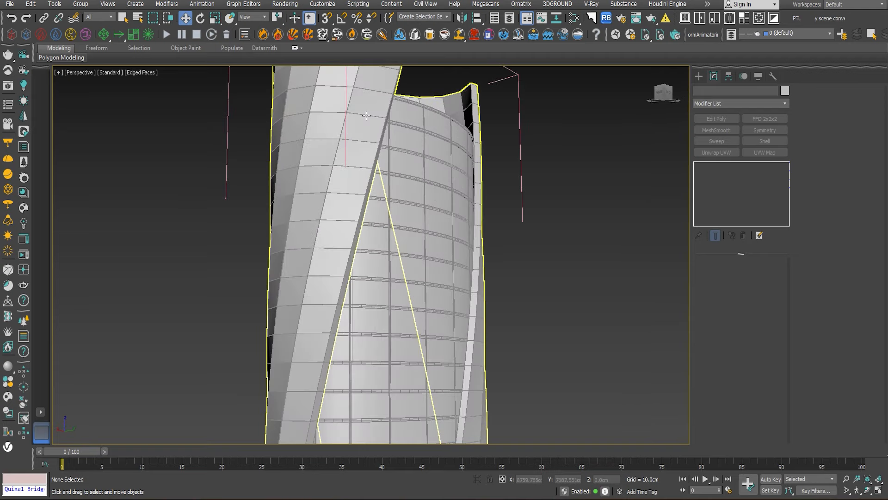
click(366, 116)
click(715, 130)
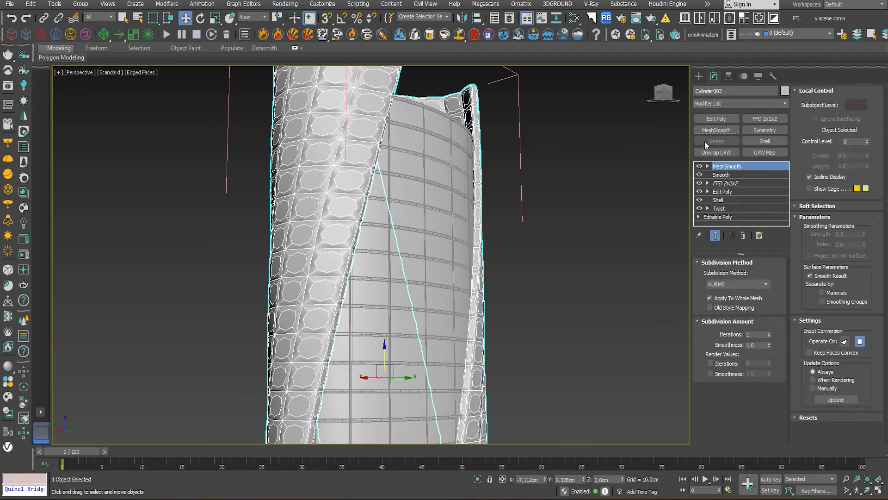
- Undo adding MeshSmooth to the twisted outer wall, deselect it, and review the finished tower from several angles
key(ctrl+z)
click(601, 141)
scroll(601, 140, down, 4)
mouse_move(597, 143)
alt+middle_down()
mouse_move(544, 141)
mouse_move(582, 141)
alt+middle_up()
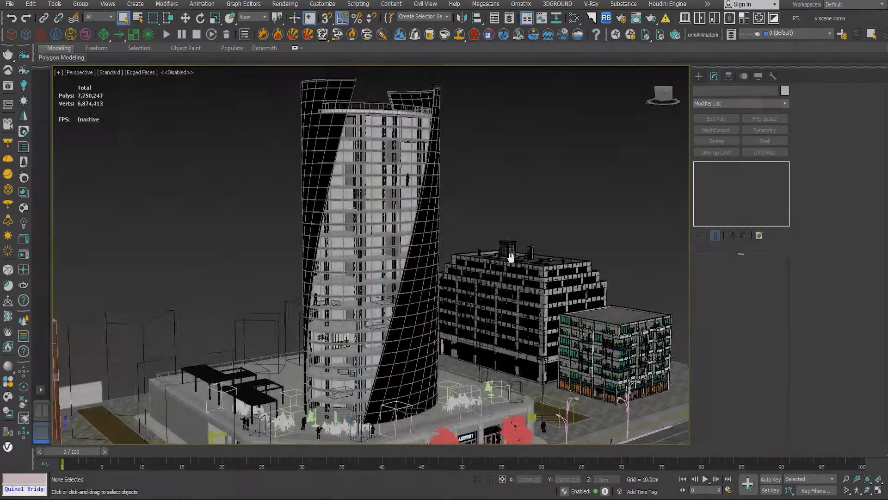
middle_drag(511, 258, 447, 266)
middle_drag(507, 271, 522, 191)
middle_drag(508, 263, 495, 330)
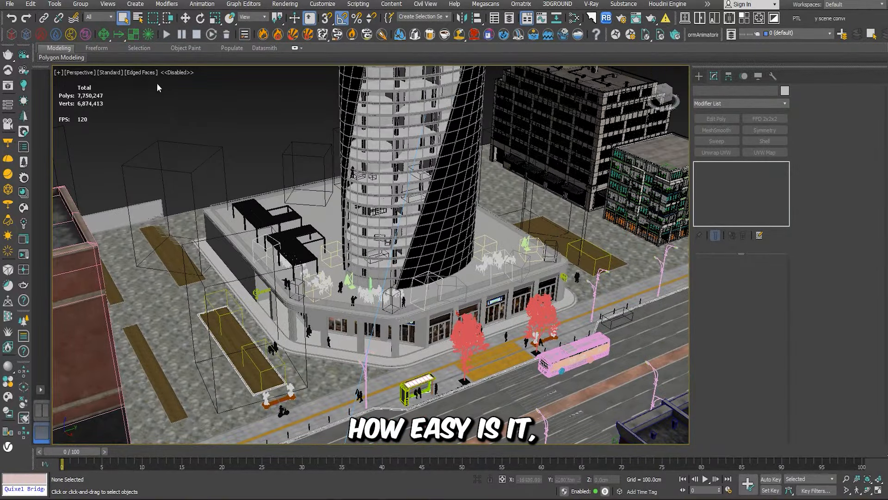
- Switch the city scene's viewport shading to Clay and examine the street, crossing and buildings around the tower
click(140, 73)
click(151, 140)
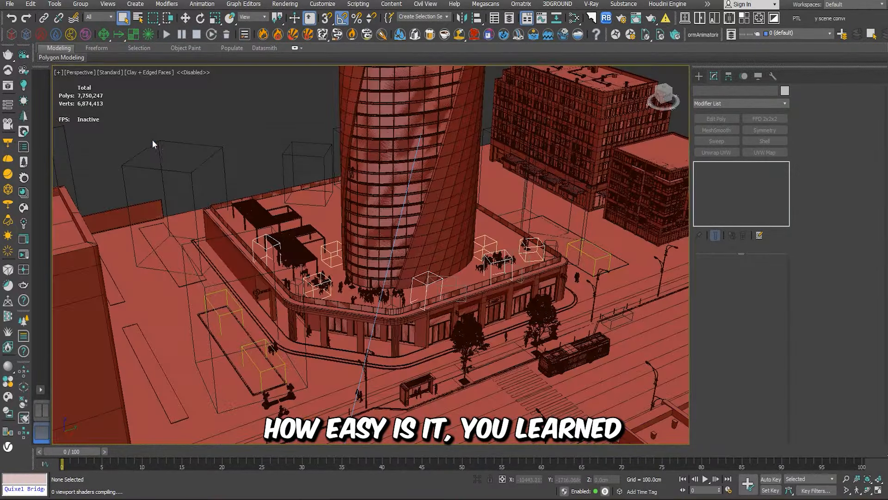
scroll(571, 278, up, 10)
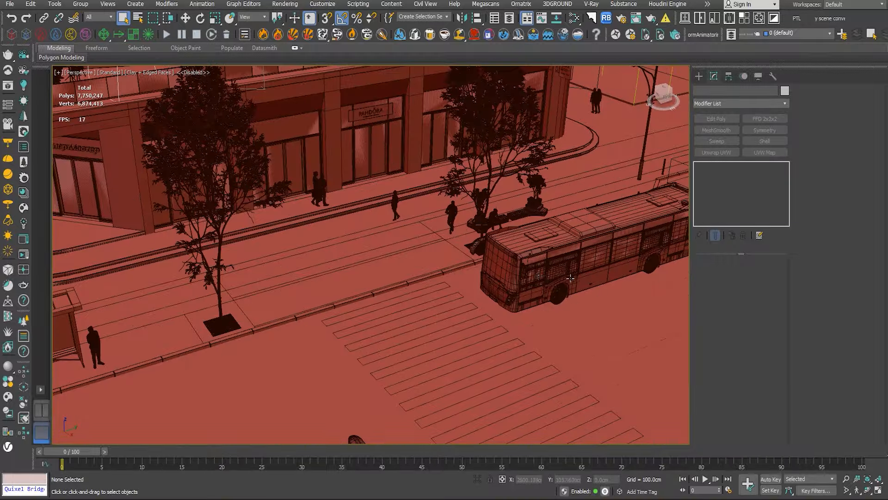
scroll(533, 309, down, 5)
middle_drag(432, 284, 633, 408)
scroll(369, 278, up, 5)
scroll(369, 278, down, 9)
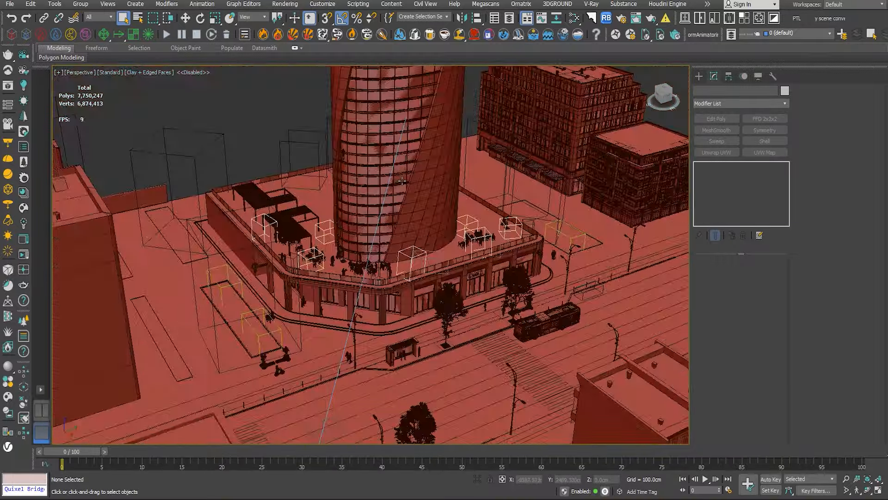
middle_drag(369, 278, 388, 229)
- Hide the glass surface of the tower's inner cylinder to expose the interior floors
scroll(373, 186, up, 4)
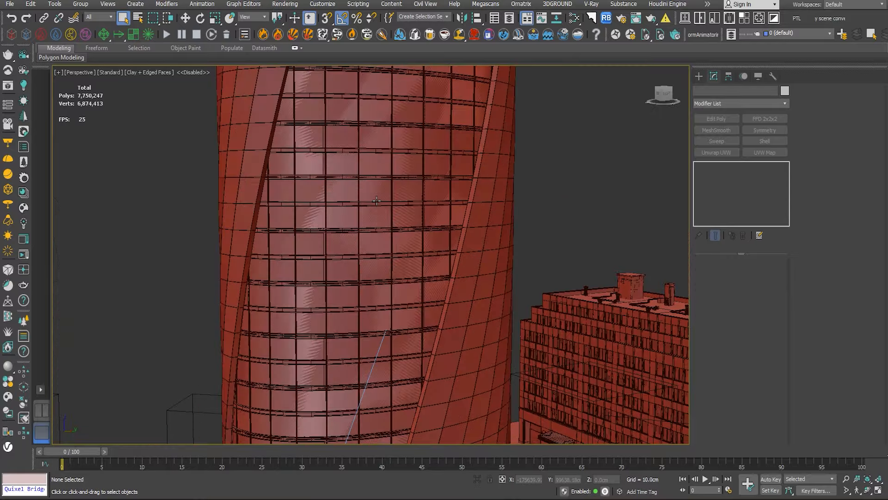
click(373, 186)
right_click(373, 186)
click(392, 171)
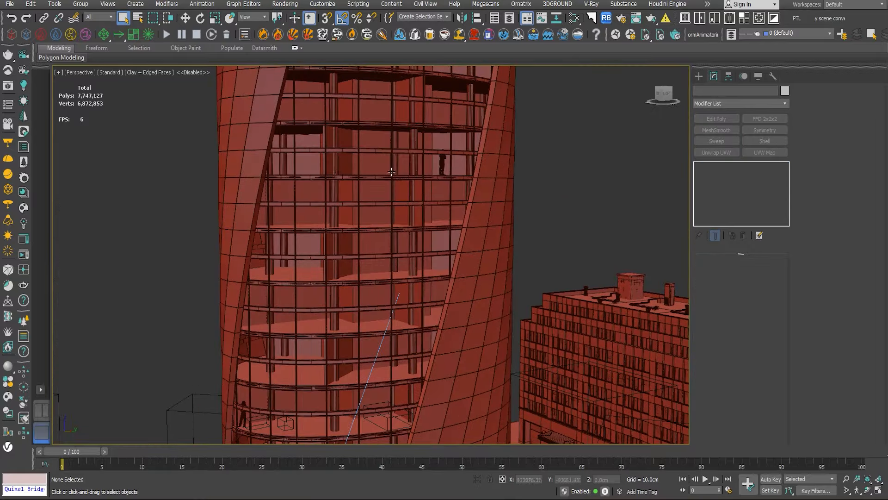
alt+middle_drag(394, 230, 373, 182)
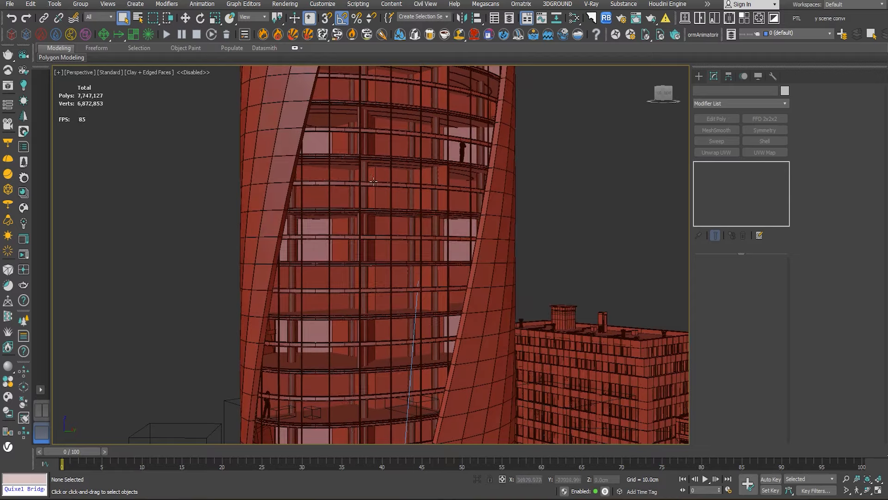
- Select the tower's interior columns and move them out beside the building
click(362, 171)
key(w)
scroll(389, 268, down, 7)
alt+middle_drag(392, 248, 412, 287)
drag(410, 287, 278, 156)
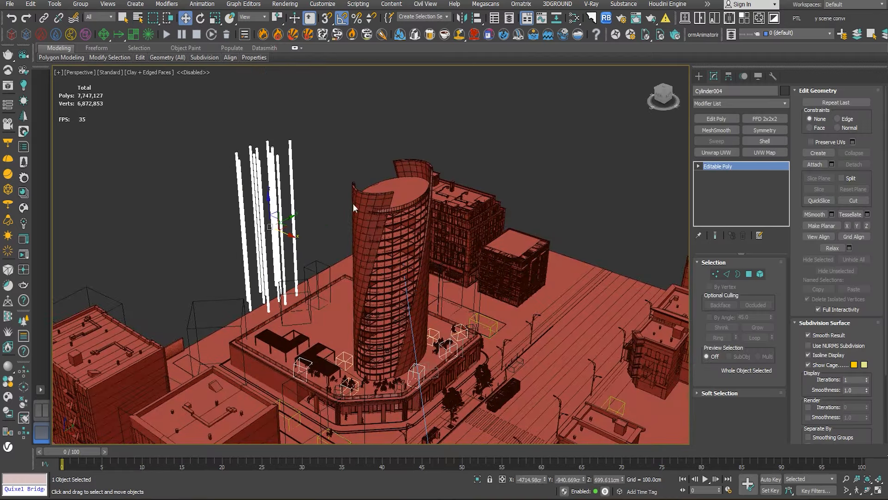
- Pull the twisted outer wall and facade bands out beside the tower, and try moving the exposed floor slabs
scroll(409, 222, up, 4)
click(395, 216)
drag(407, 330, 88, 222)
scroll(402, 278, down, 3)
click(397, 187)
drag(415, 195, 315, 172)
click(395, 250)
alt+middle_drag(411, 270, 454, 219)
click(454, 220)
middle_drag(418, 273, 409, 236)
- Undo all the moves of the tower parts and deselect the interior columns
key(ctrl+z)
key(ctrl+z)
key(ctrl+z)
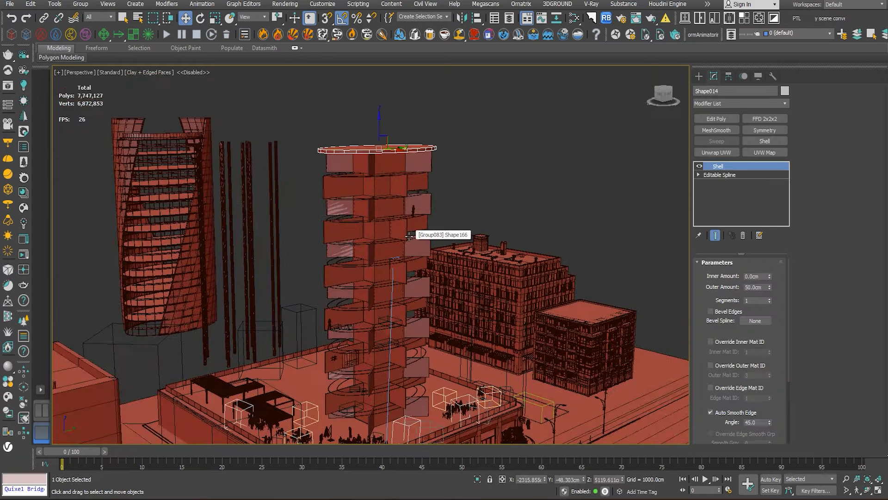
key(ctrl+z)
key(ctrl+z)
key(ctrl+z)
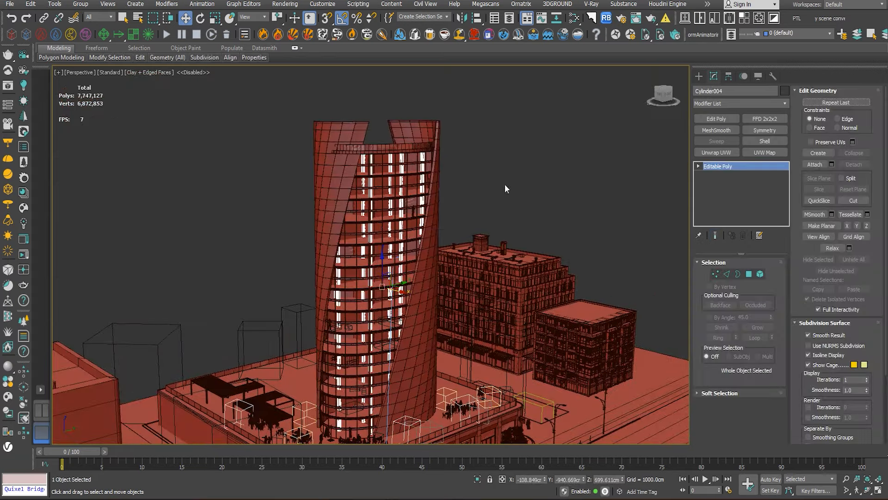
click(506, 188)
- Examine the floor slabs, columns, furniture and people inside the tower through the exposed facade
scroll(411, 226, up, 5)
middle_drag(412, 207, 409, 74)
middle_drag(332, 437, 378, 384)
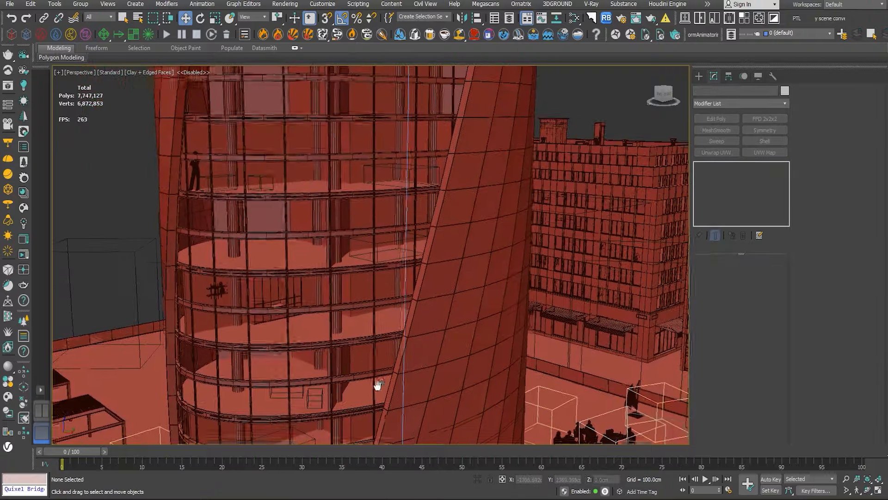
scroll(284, 378, up, 4)
scroll(236, 244, down, 8)
alt+middle_drag(314, 315, 339, 350)
scroll(347, 346, up, 5)
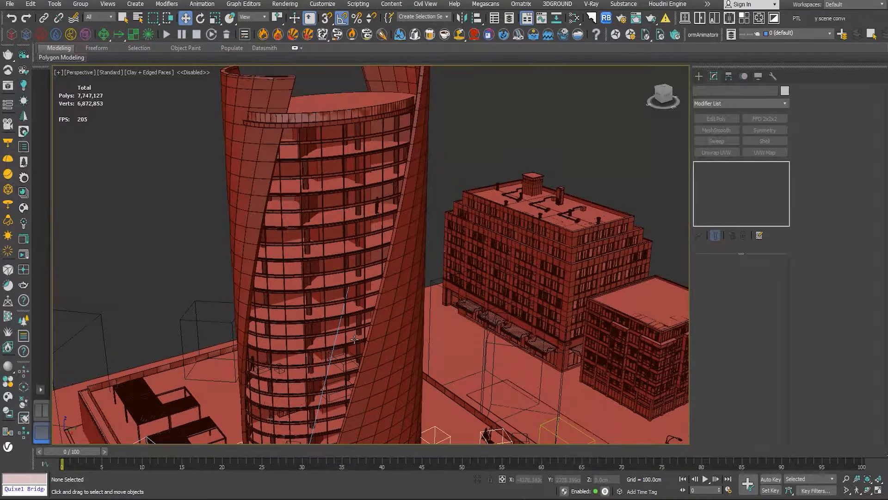
- Restore the tower's hidden glass, deselect it, and examine the bus stop and the terrace seating around the tower base
click(357, 341)
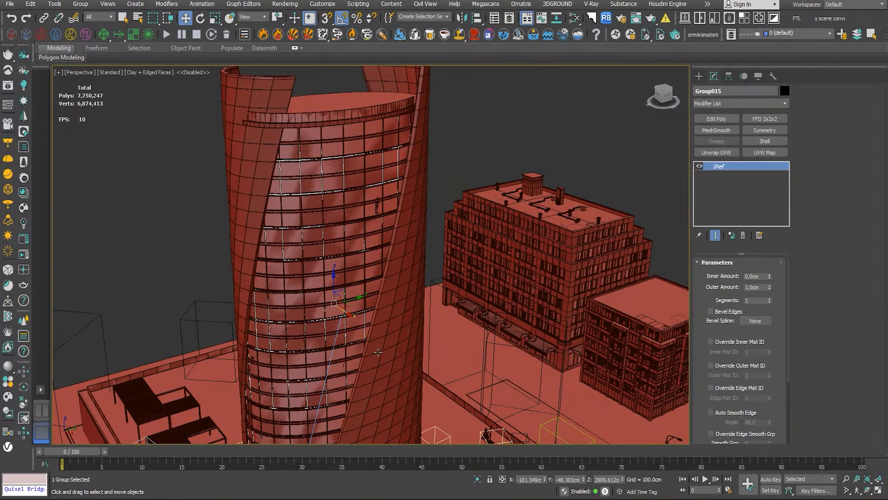
click(457, 172)
scroll(426, 277, down, 3)
scroll(382, 229, up, 8)
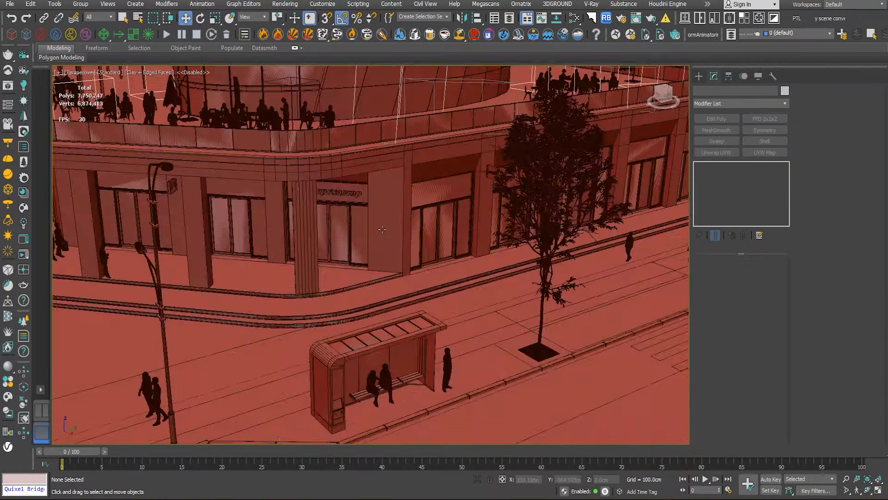
middle_drag(362, 206, 407, 437)
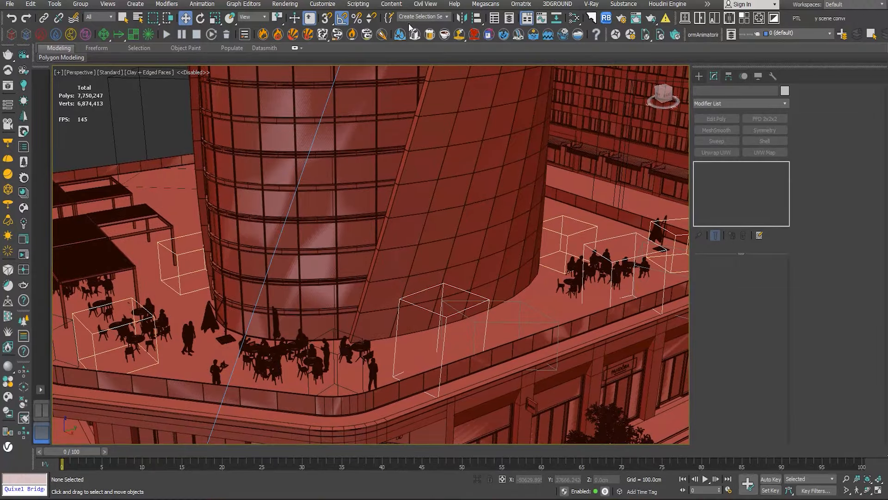
scroll(453, 212, down, 5)
middle_drag(449, 217, 429, 344)
scroll(425, 259, up, 3)
- Open the tower group and the nested group inside it, and select the twisted outer wall
mouse_move(426, 258)
alt+middle_down()
mouse_move(375, 261)
mouse_move(444, 248)
mouse_move(426, 258)
alt+middle_up()
click(425, 257)
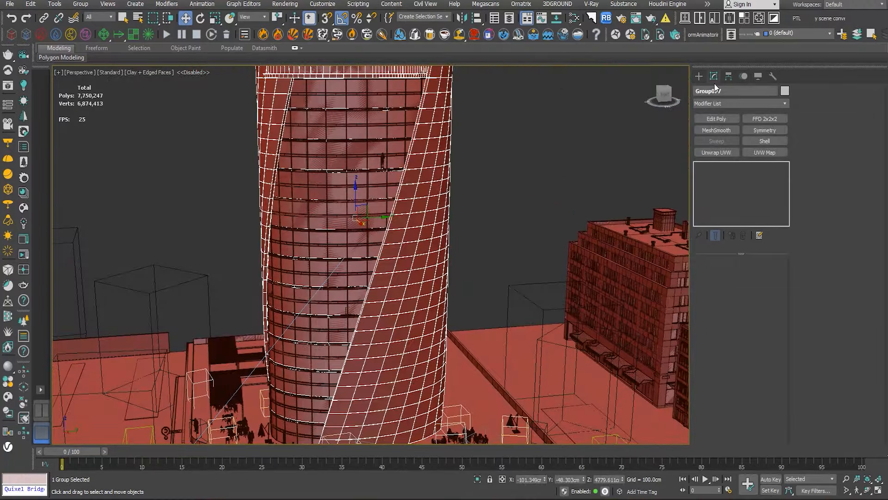
click(84, 5)
click(95, 44)
click(448, 129)
click(85, 6)
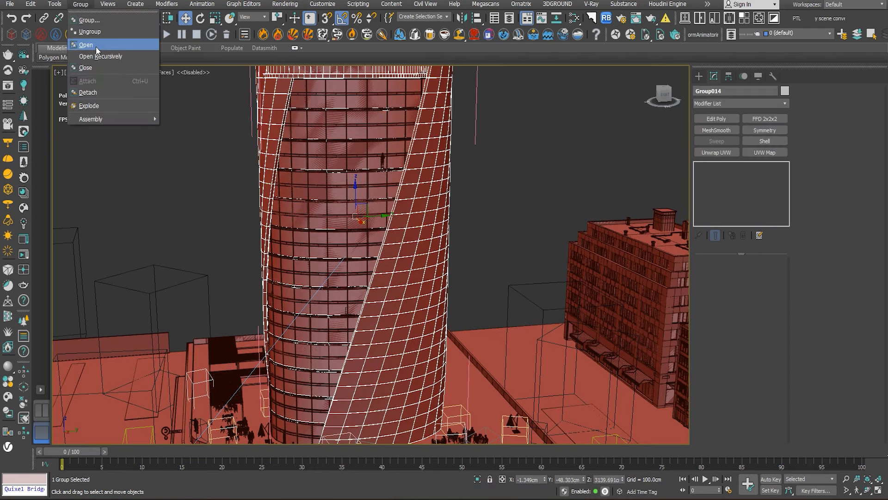
click(96, 45)
click(423, 189)
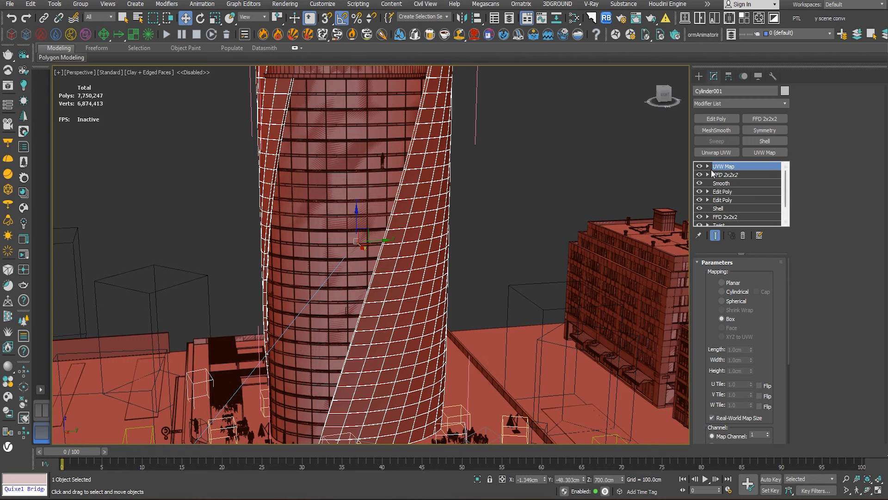
- Turn off the outer wall's modifiers one by one, from UVW Map down to Twist
click(700, 167)
click(699, 174)
alt+middle_drag(553, 186, 518, 218)
scroll(475, 201, down, 2)
click(699, 192)
click(700, 200)
click(699, 208)
click(699, 217)
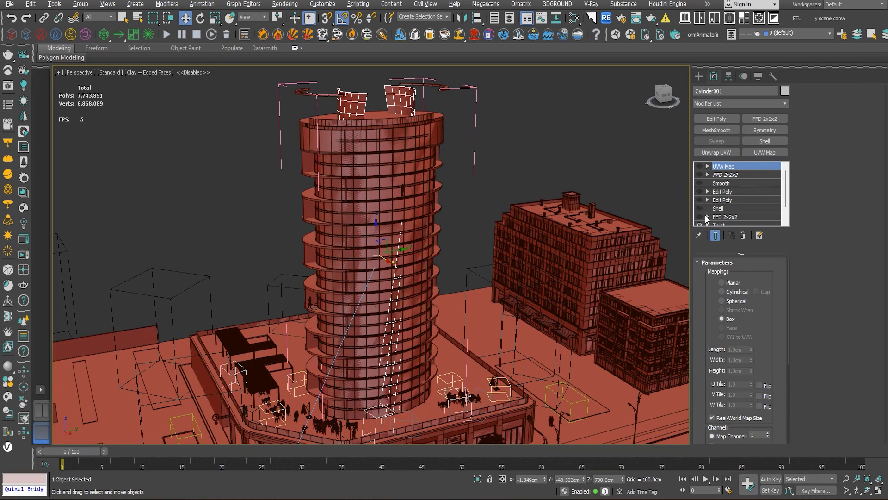
scroll(707, 218, down, 2)
click(699, 208)
- Hide all unselected objects, leaving only the untwisted wall in the viewport
right_click(469, 151)
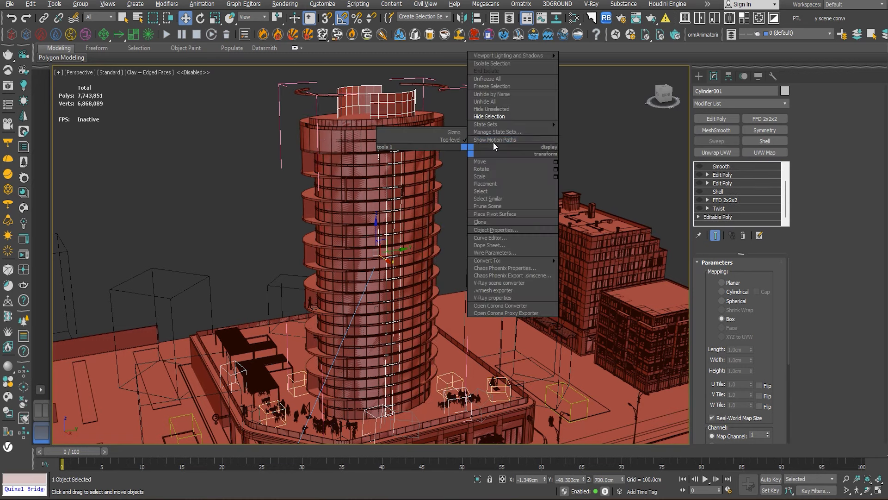
click(508, 116)
alt+middle_drag(441, 194, 587, 218)
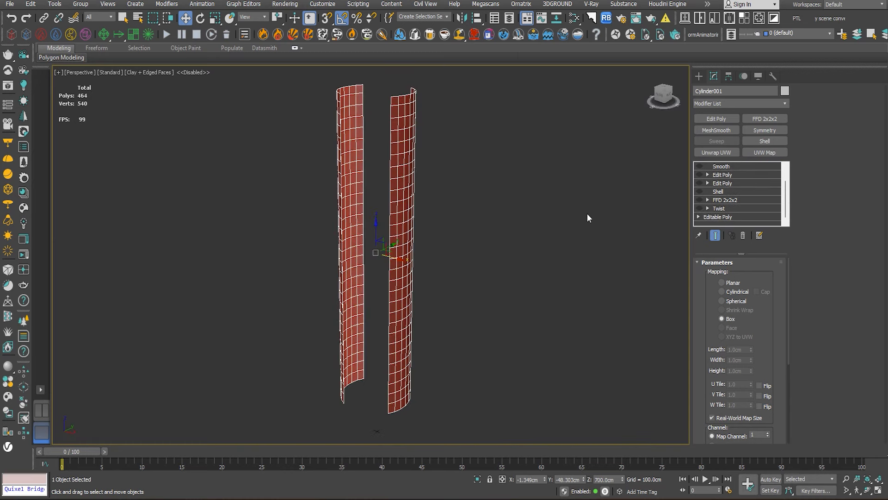
- Turn the wall's modifiers back on one by one, from Twist up to the upper FFD 2x2x2
click(699, 208)
click(699, 200)
click(699, 183)
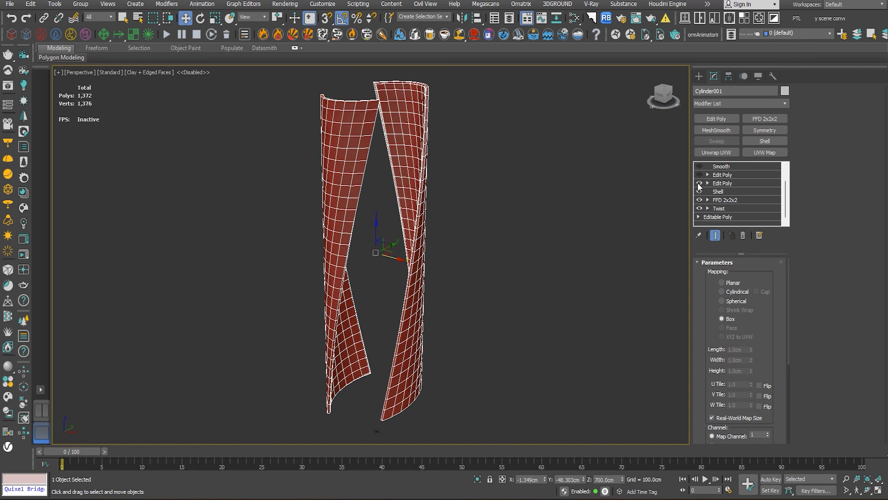
click(699, 174)
scroll(709, 193, up, 2)
click(699, 183)
click(700, 175)
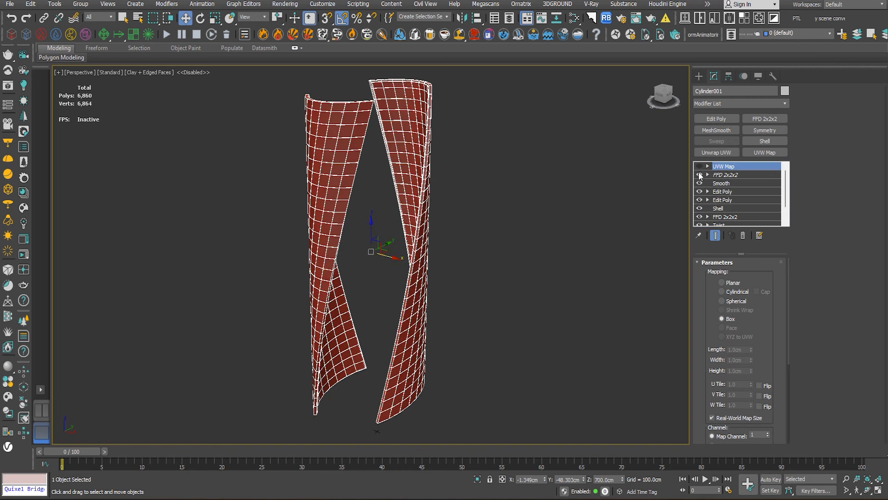
- Deselect the wall, unhide all objects, and view the whole city scene around the tower
click(557, 211)
alt+middle_drag(557, 211, 528, 220)
right_click(527, 219)
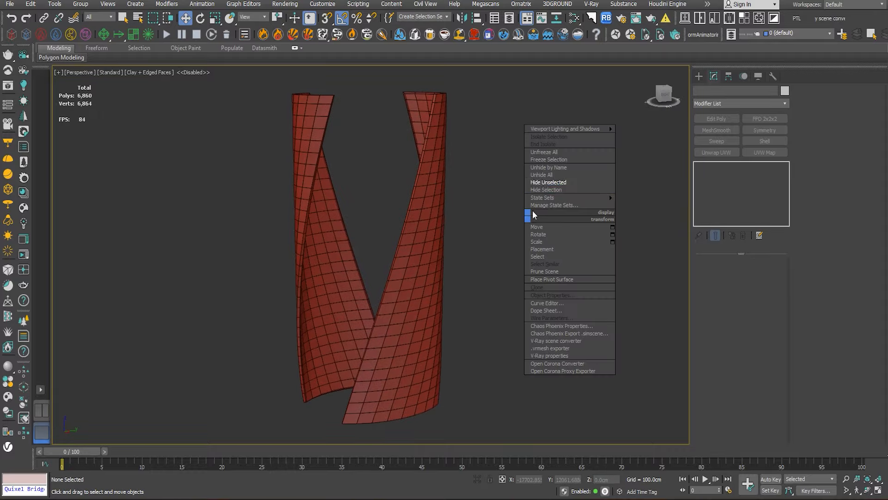
click(545, 178)
alt+middle_drag(545, 178, 583, 212)
scroll(583, 213, down, 5)
middle_drag(588, 245, 524, 224)
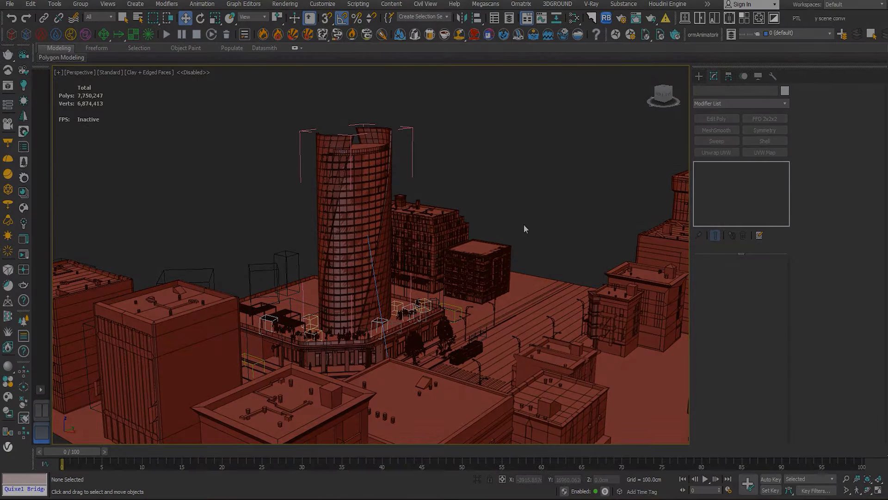